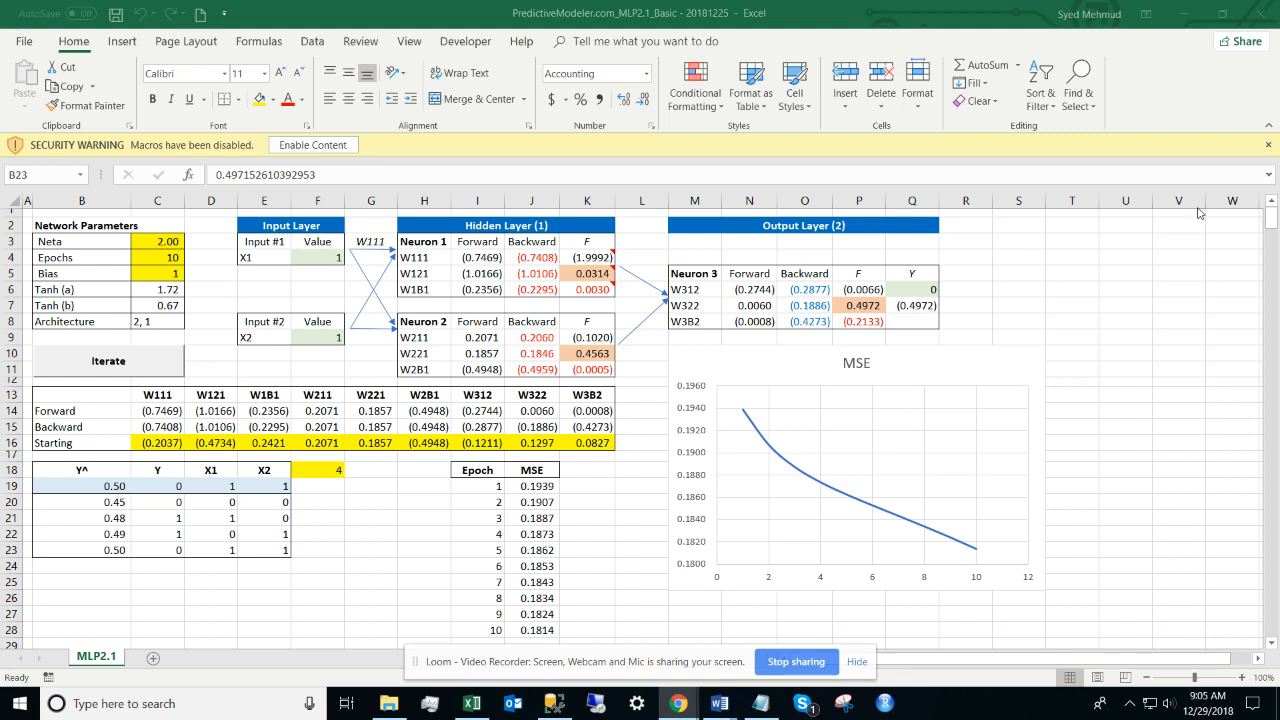
Step: Enable the workbook's macros and select the Network Parameters block (Neta 2.00, Epochs 10)
click(711, 15)
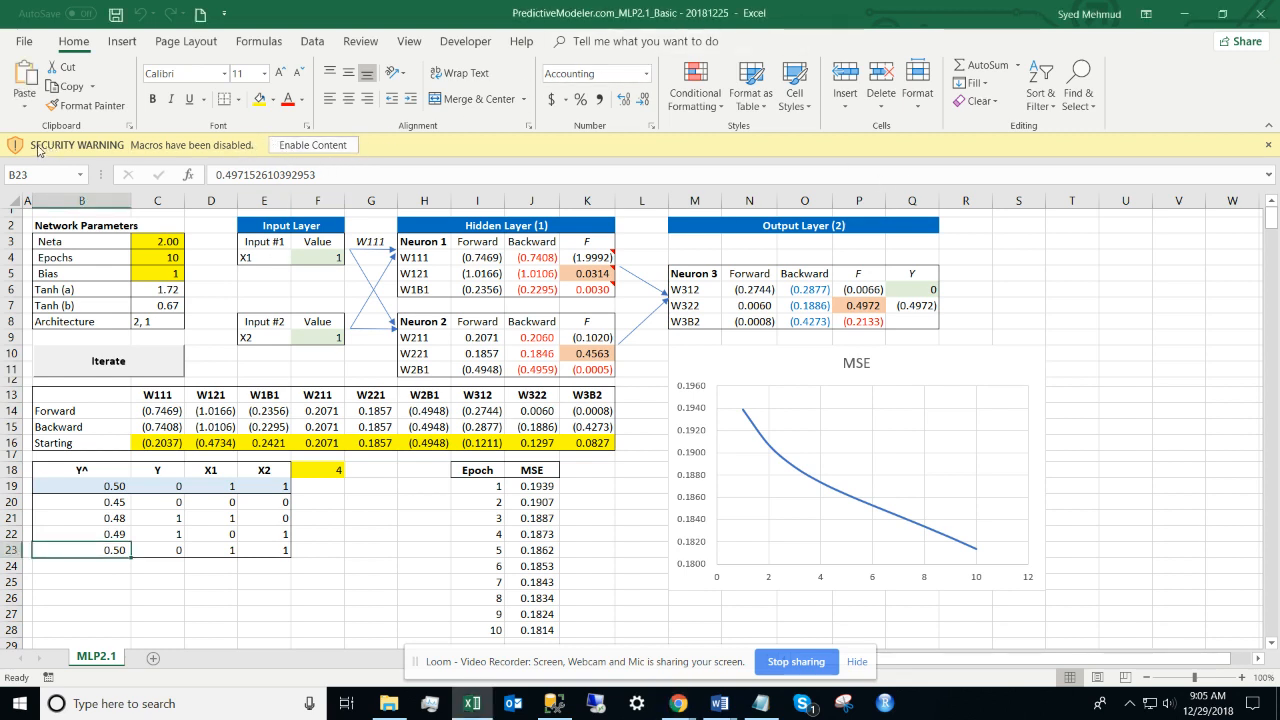
click(313, 145)
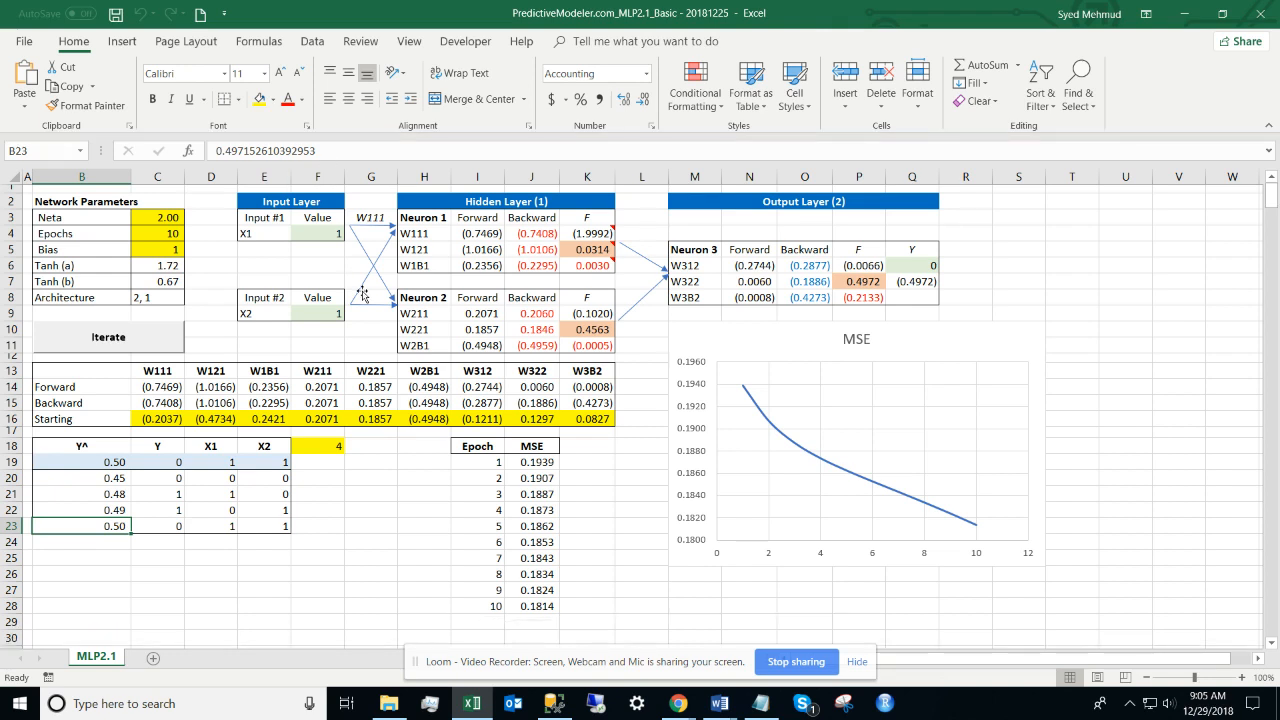
click(255, 271)
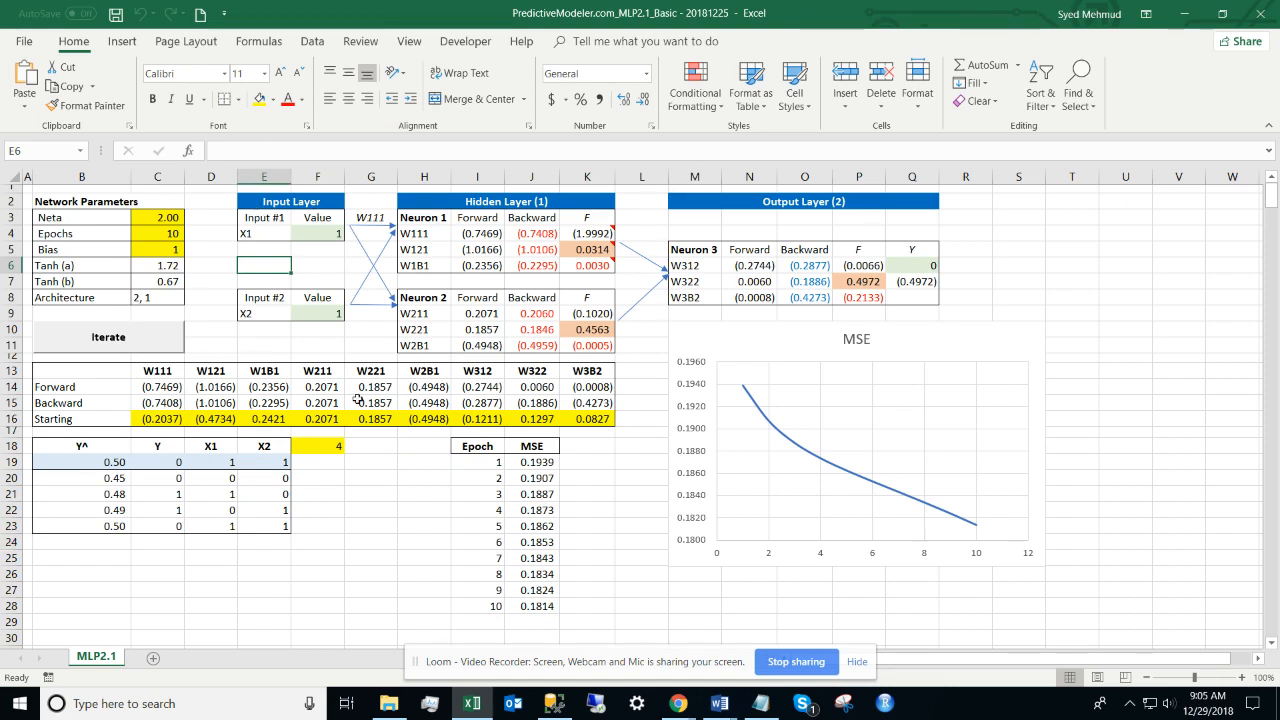
click(857, 661)
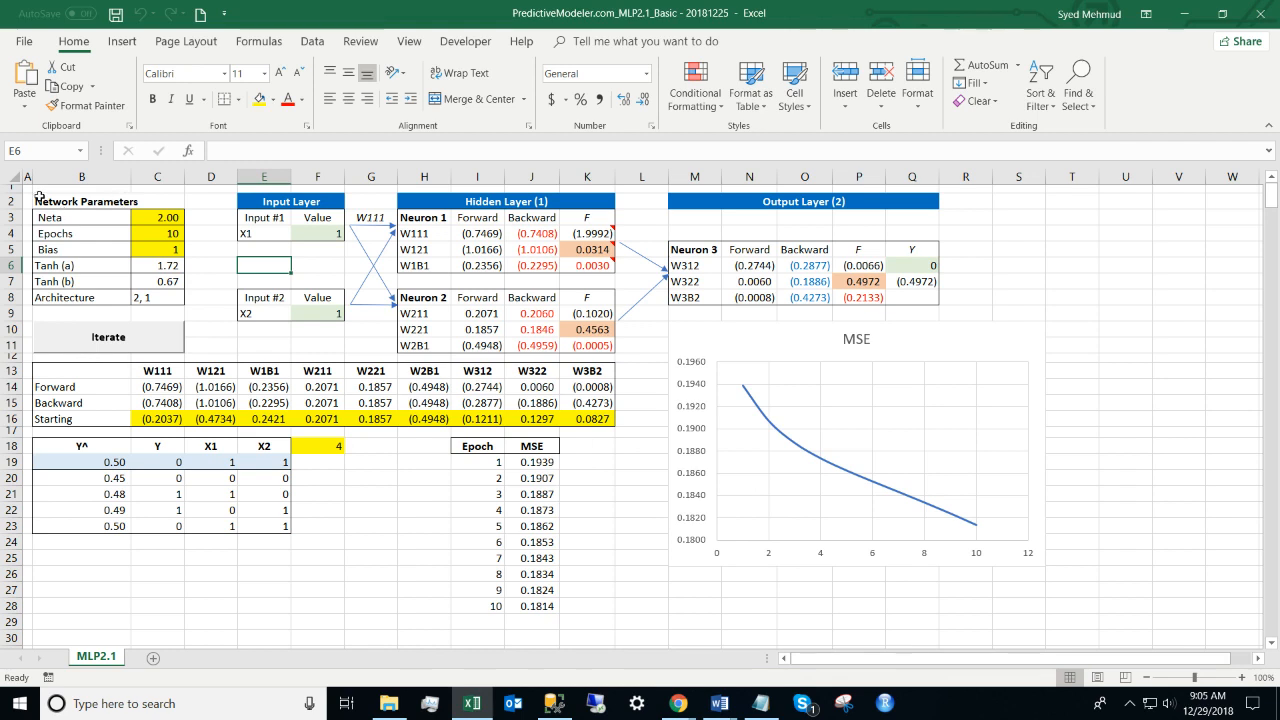
drag(47, 203, 151, 297)
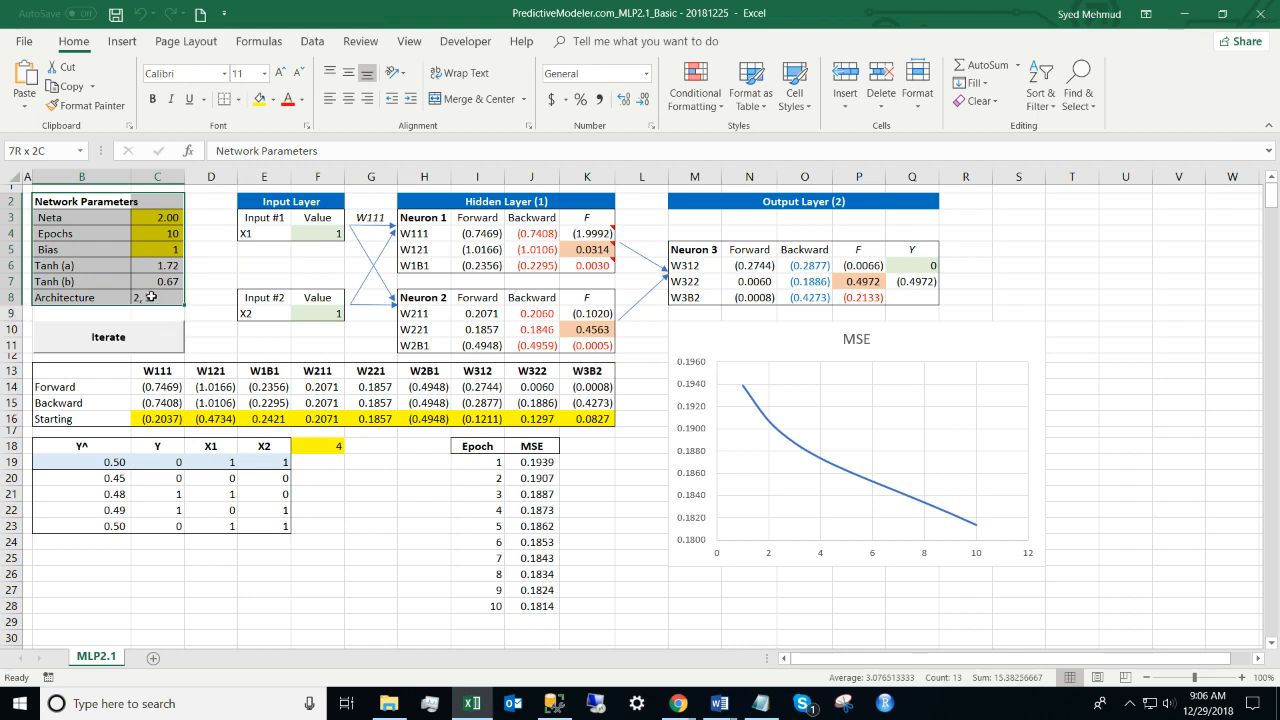
click(52, 217)
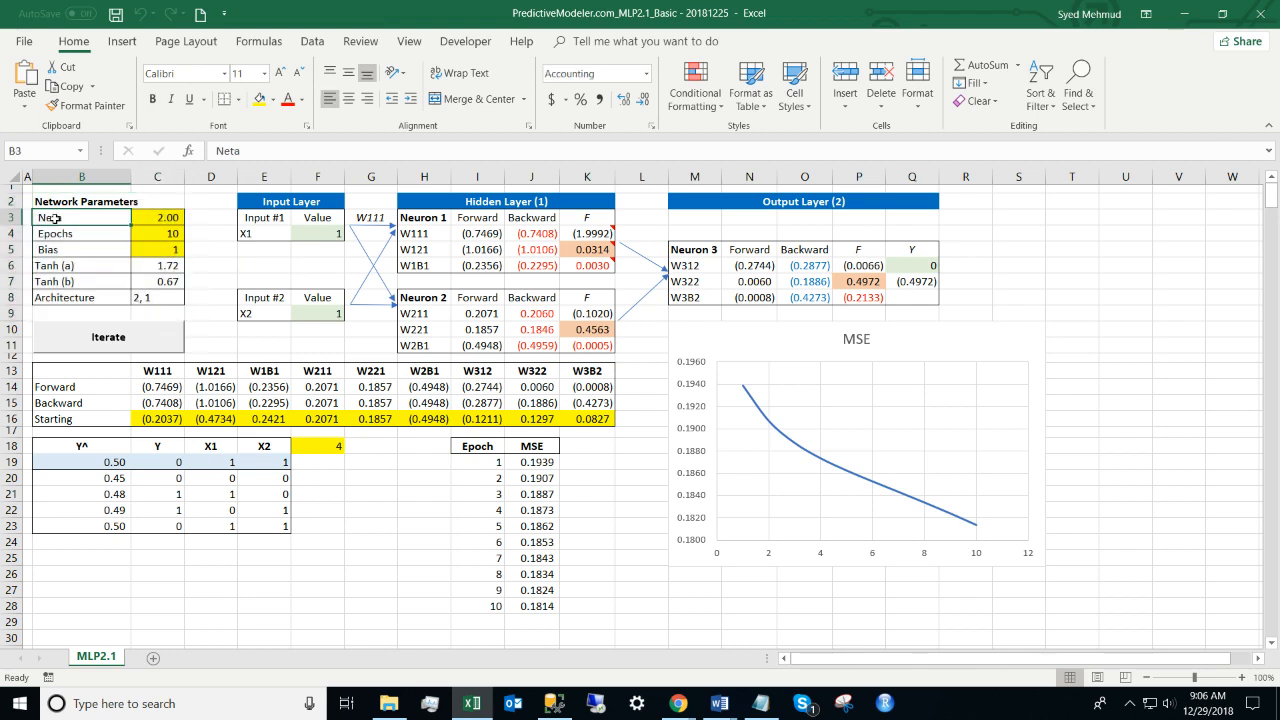
double_click(52, 217)
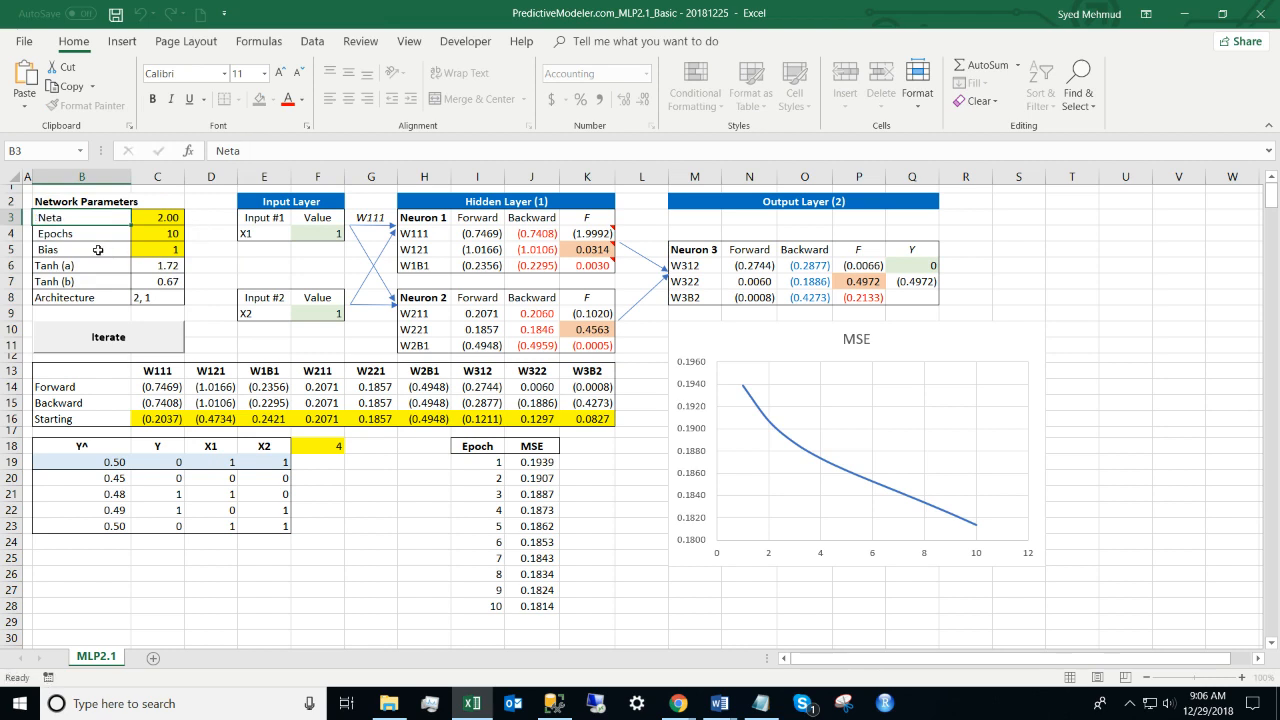
key(Escape)
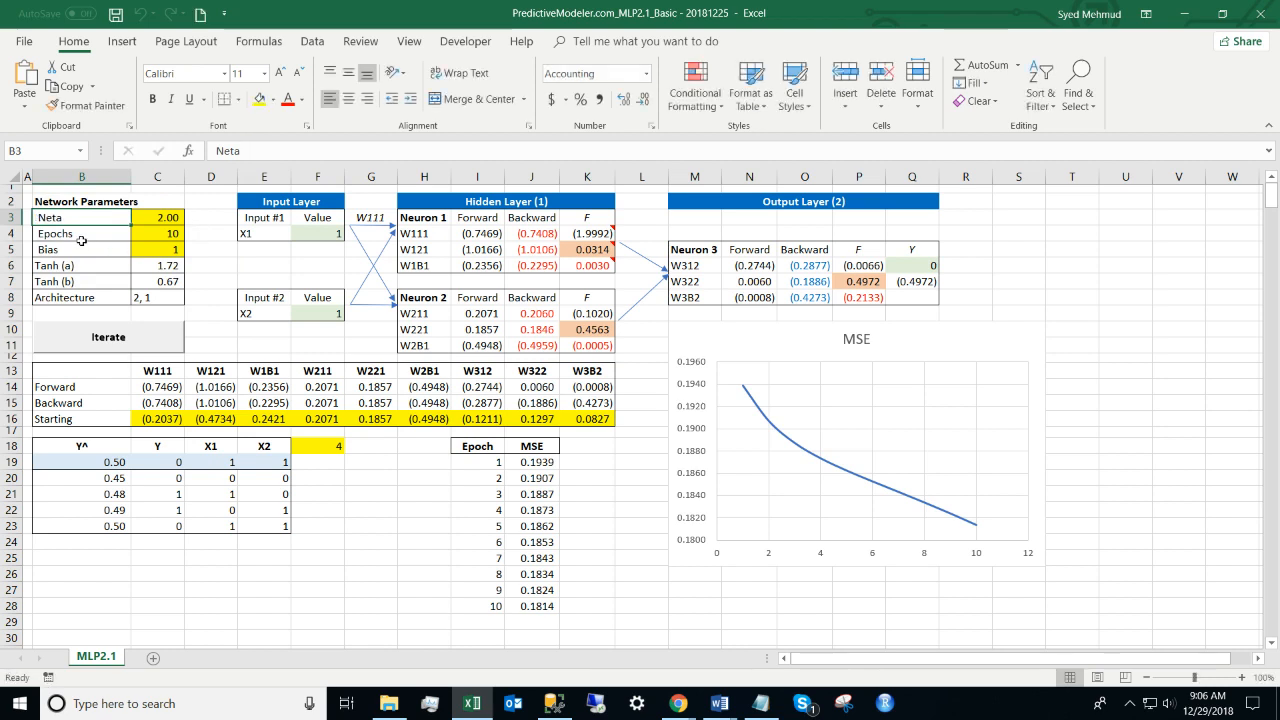
click(82, 240)
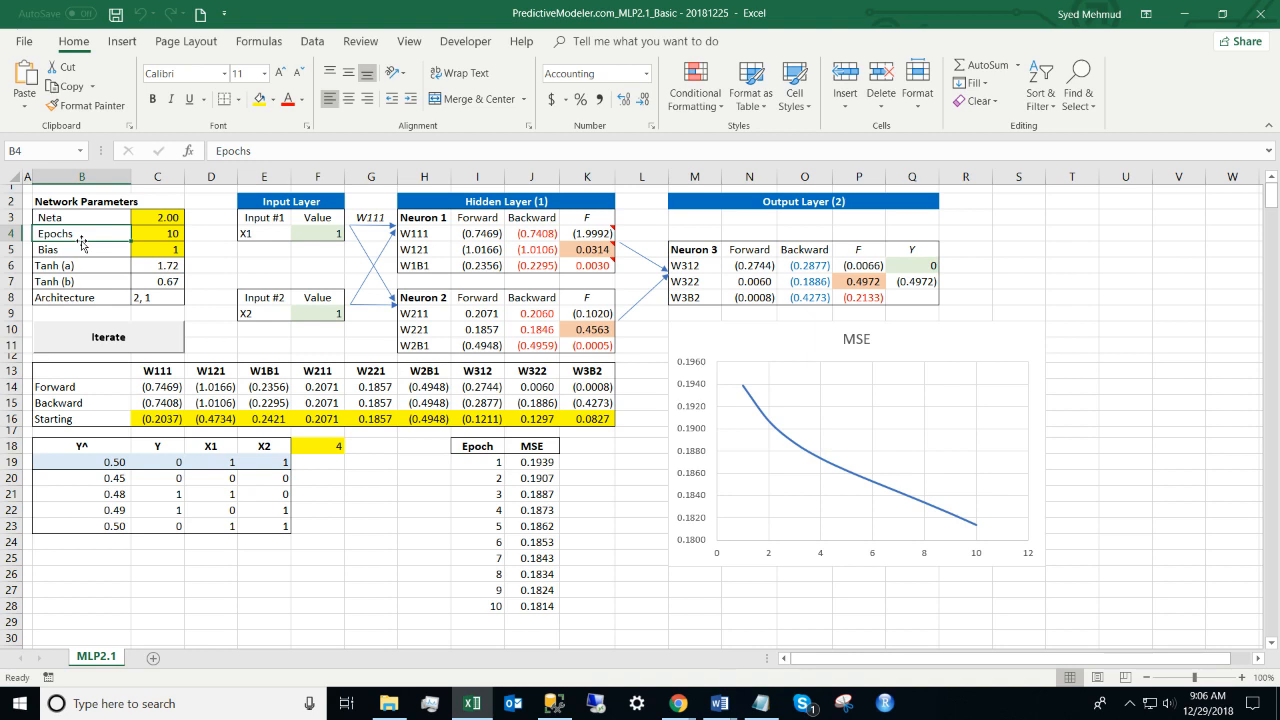
key(Right)
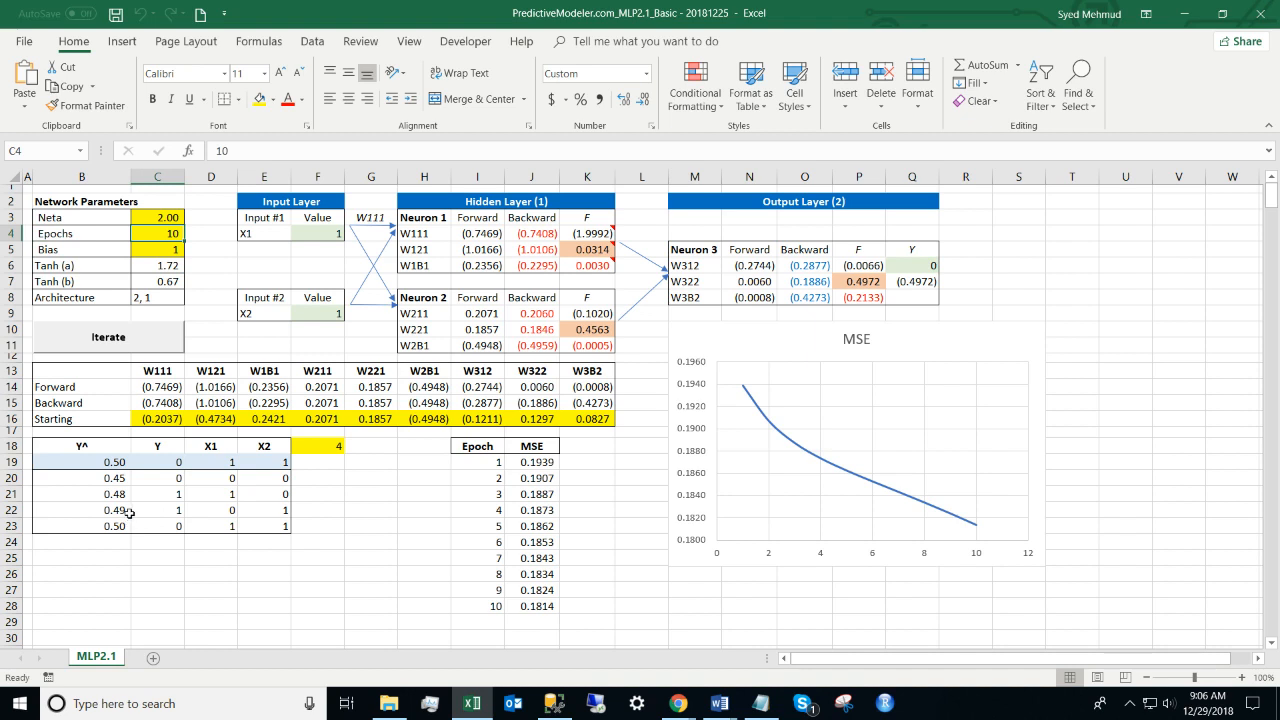
drag(98, 476, 274, 525)
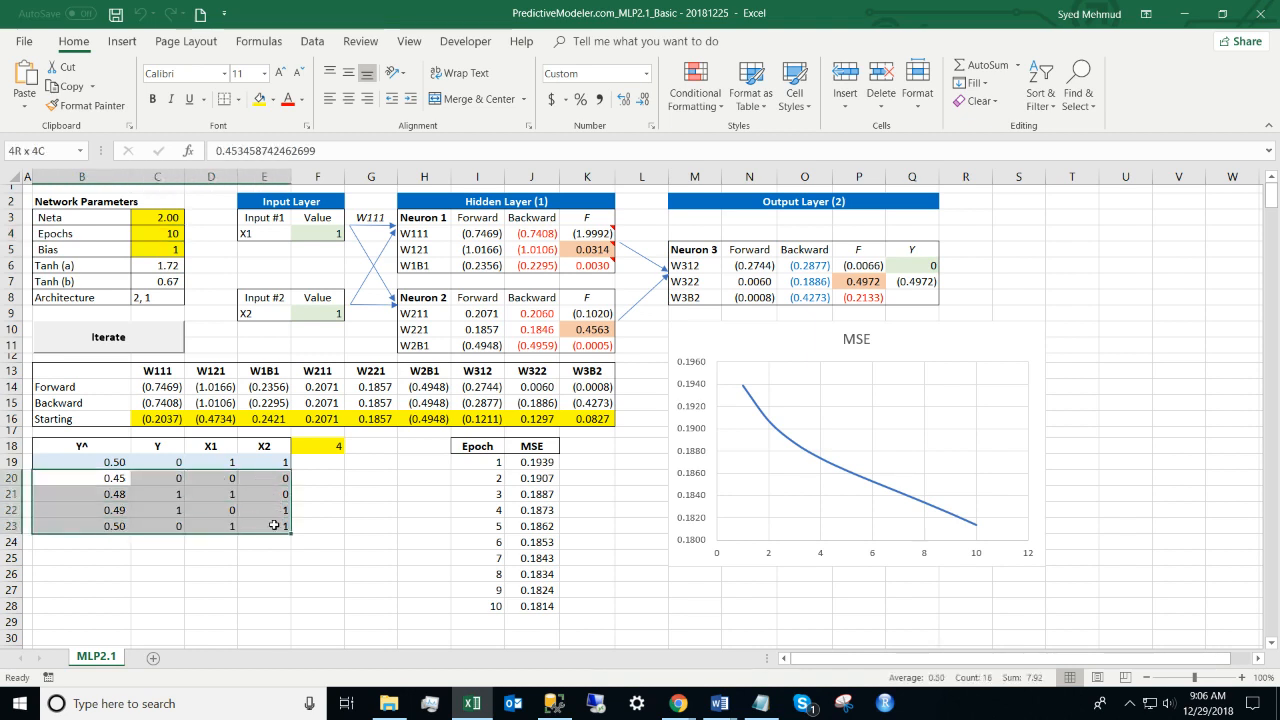
click(213, 447)
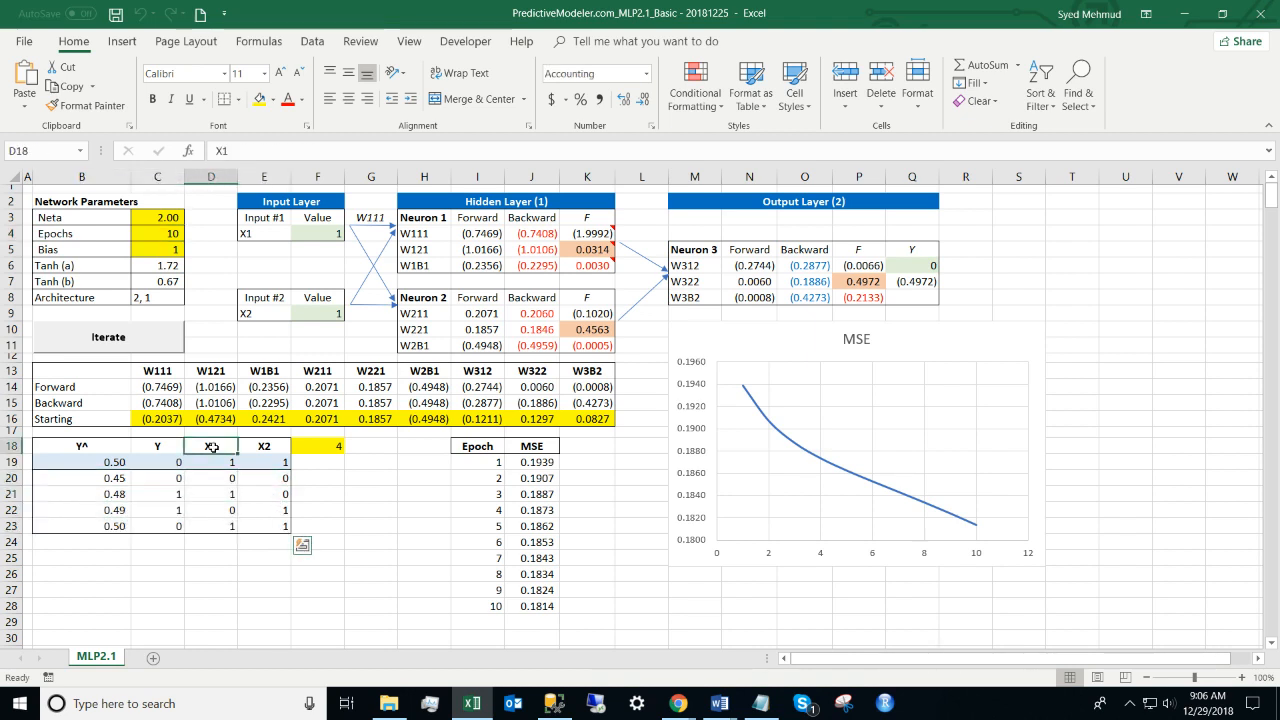
key(shift+Right)
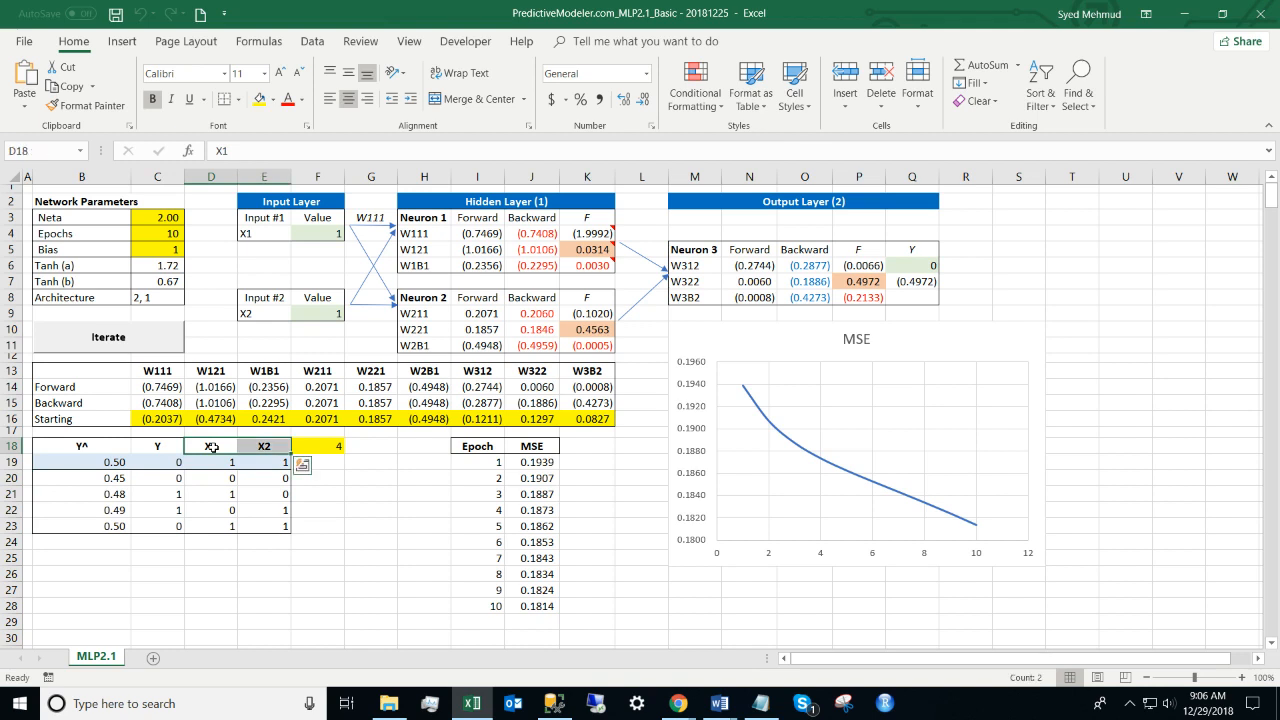
key(Left)
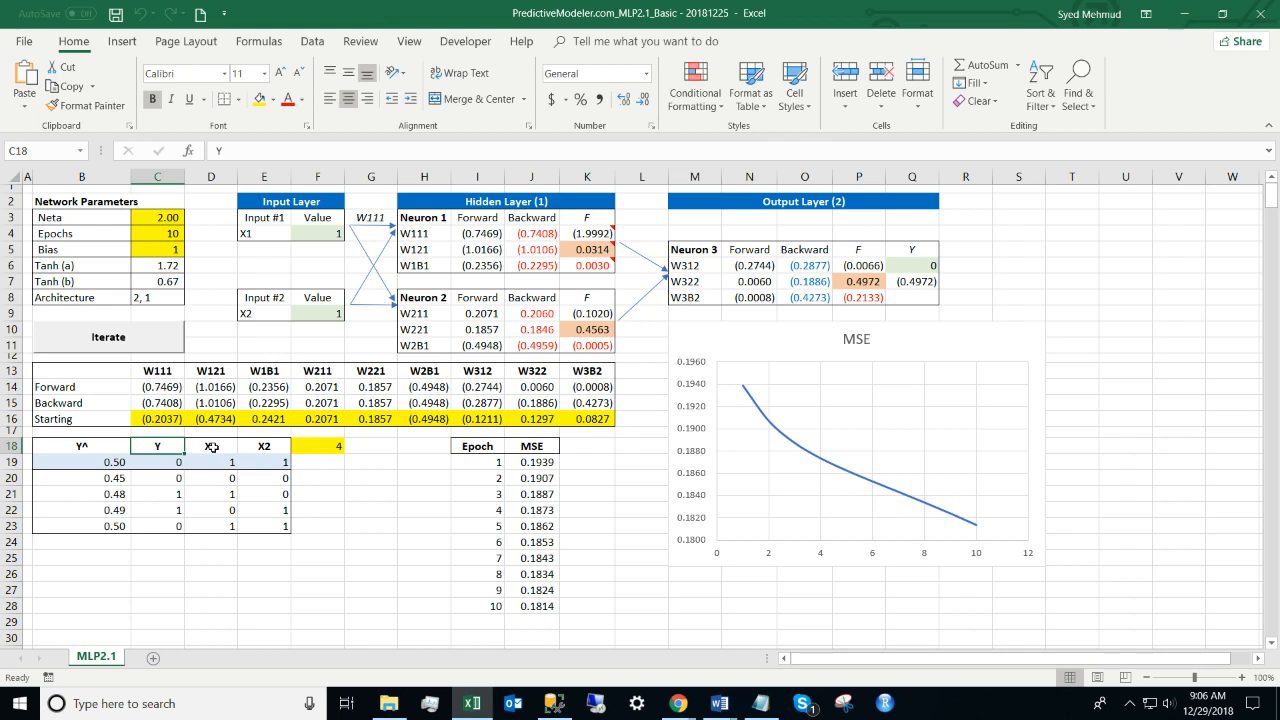
key(Down)
key(Down)
key(shift+Right)
key(shift+Right)
key(shift+Down)
key(shift+Down)
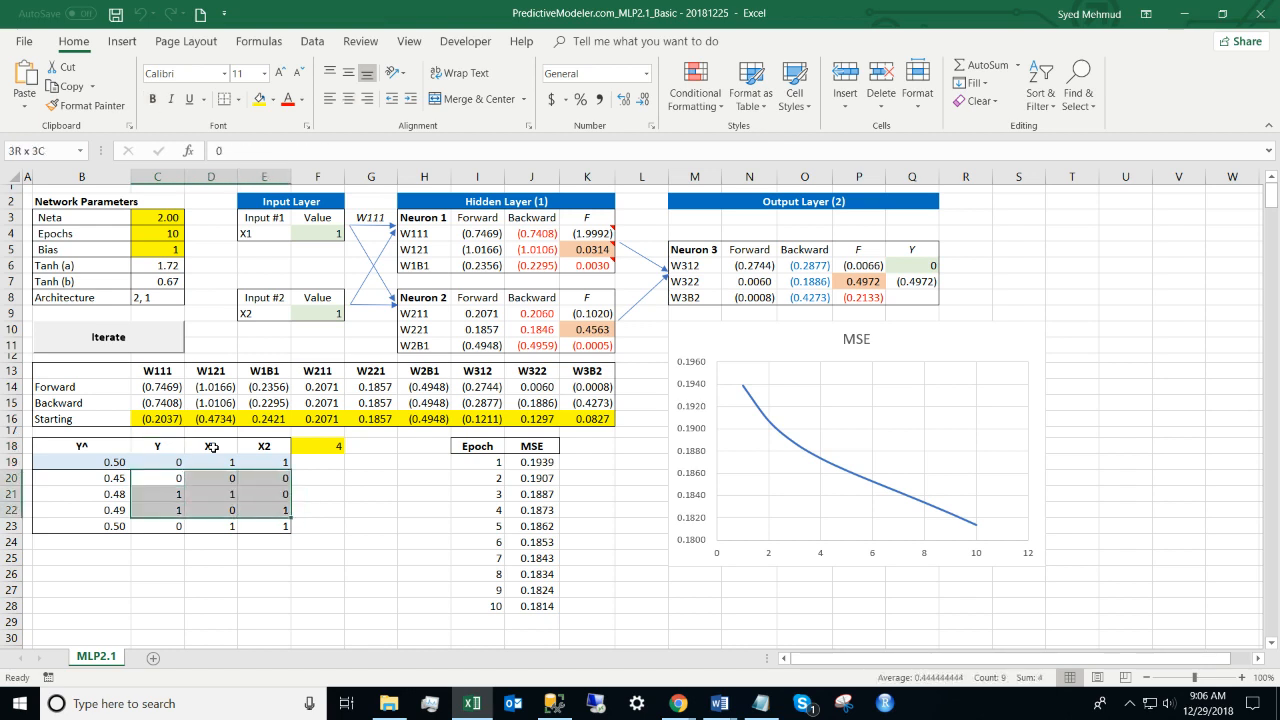
key(shift+Down)
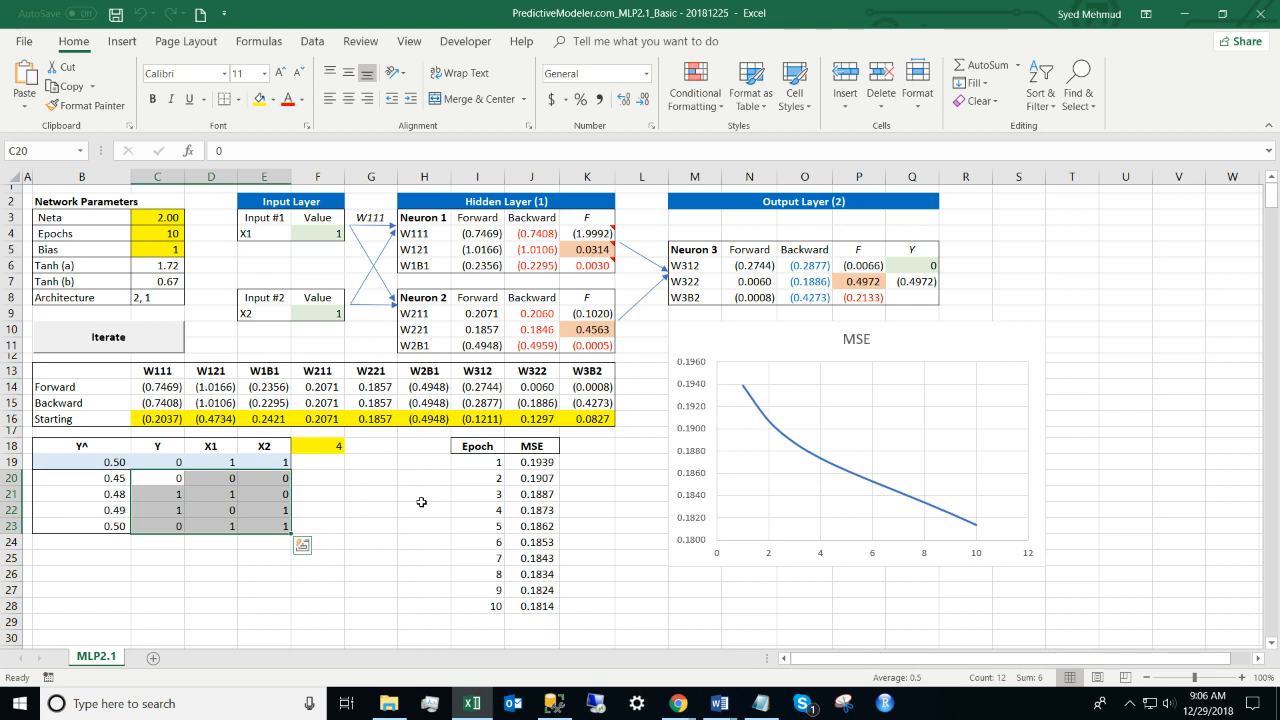
key(Right)
key(Right)
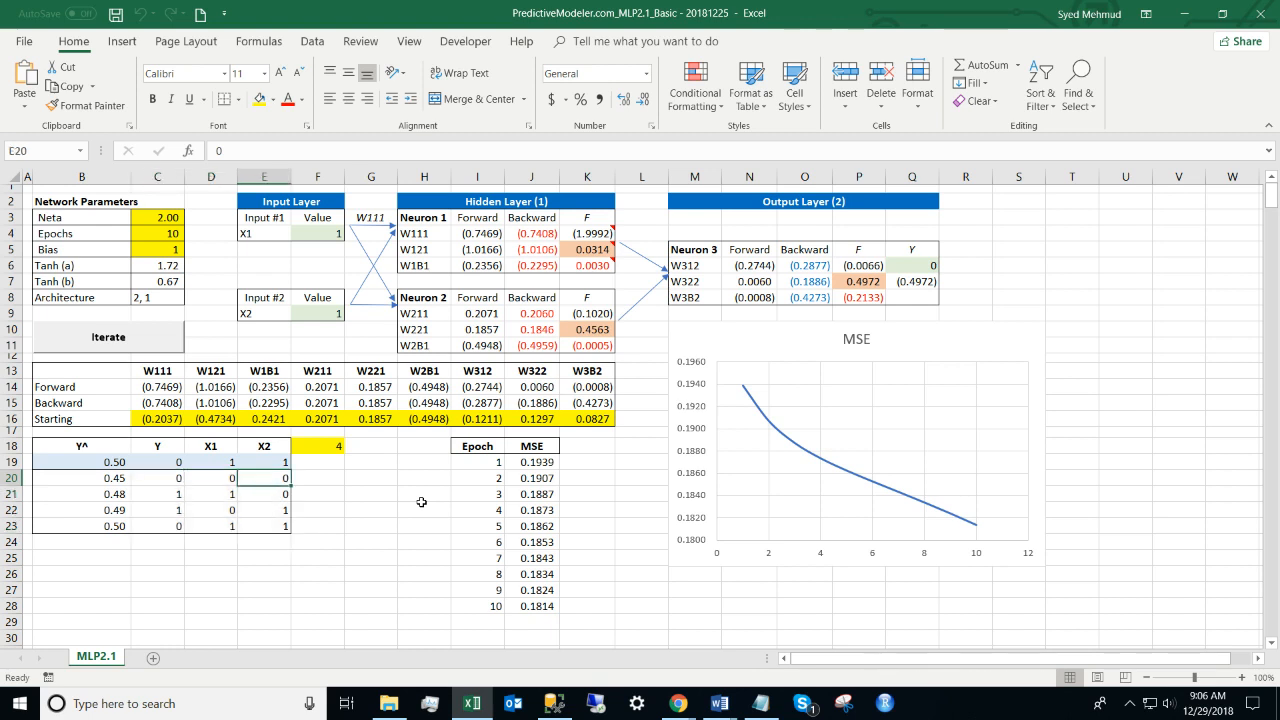
key(Down)
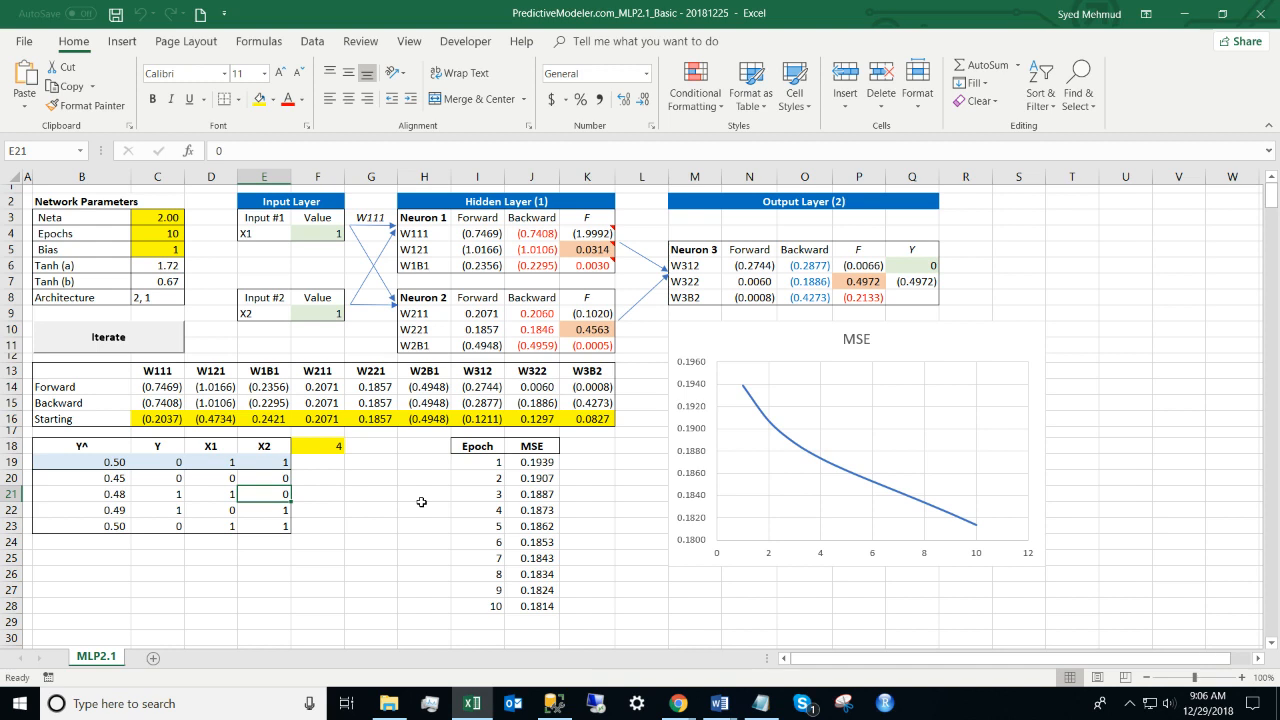
key(Left)
key(Left)
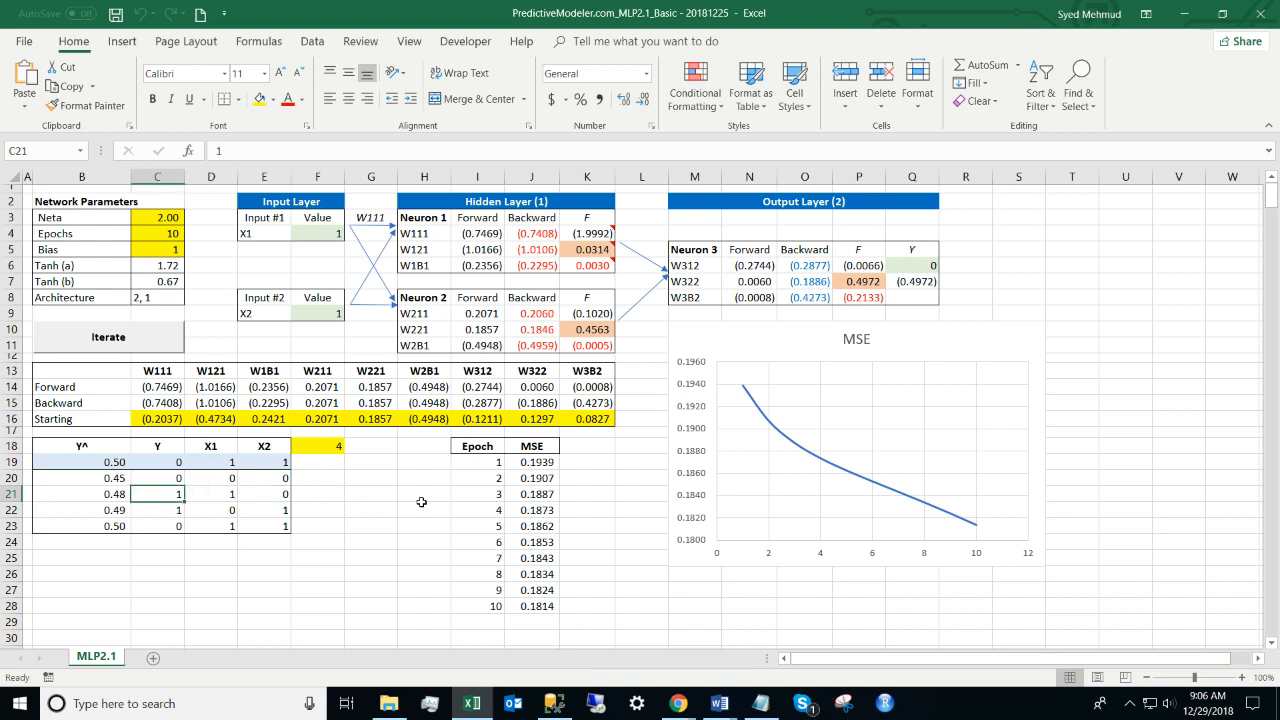
key(Down)
key(Down)
key(Right)
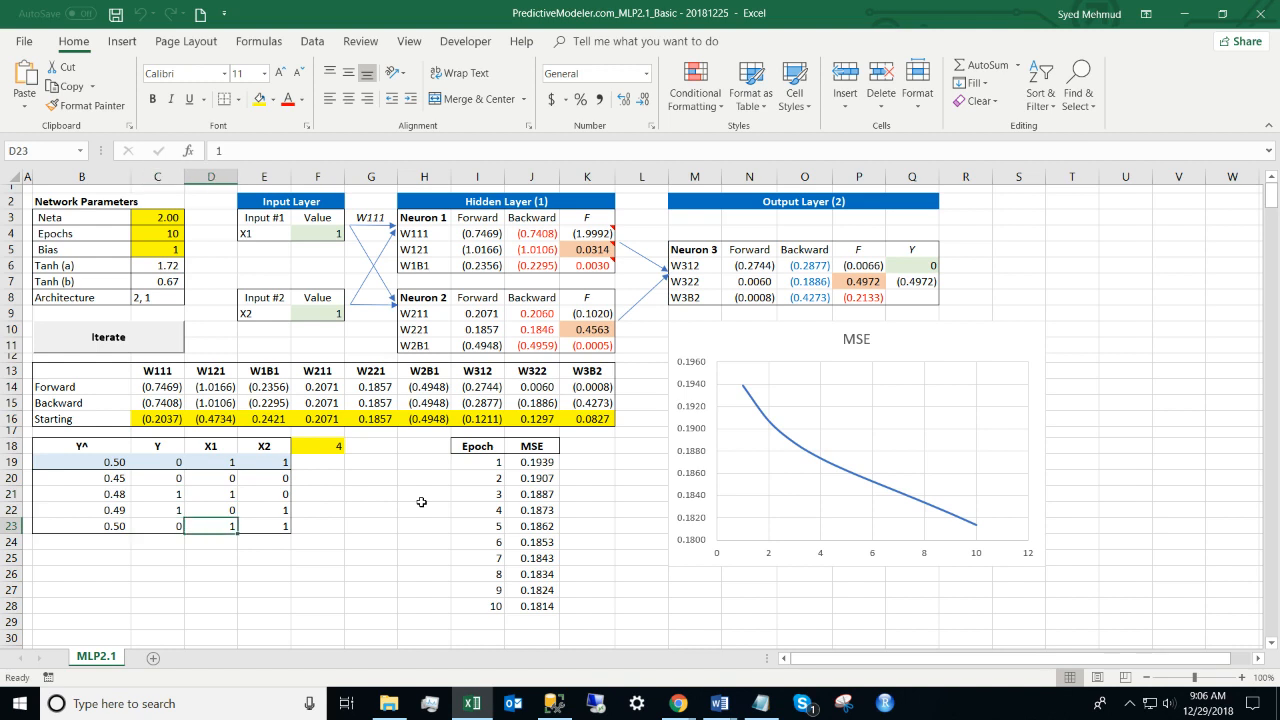
key(shift+Right)
key(ctrl+v)
key(Left)
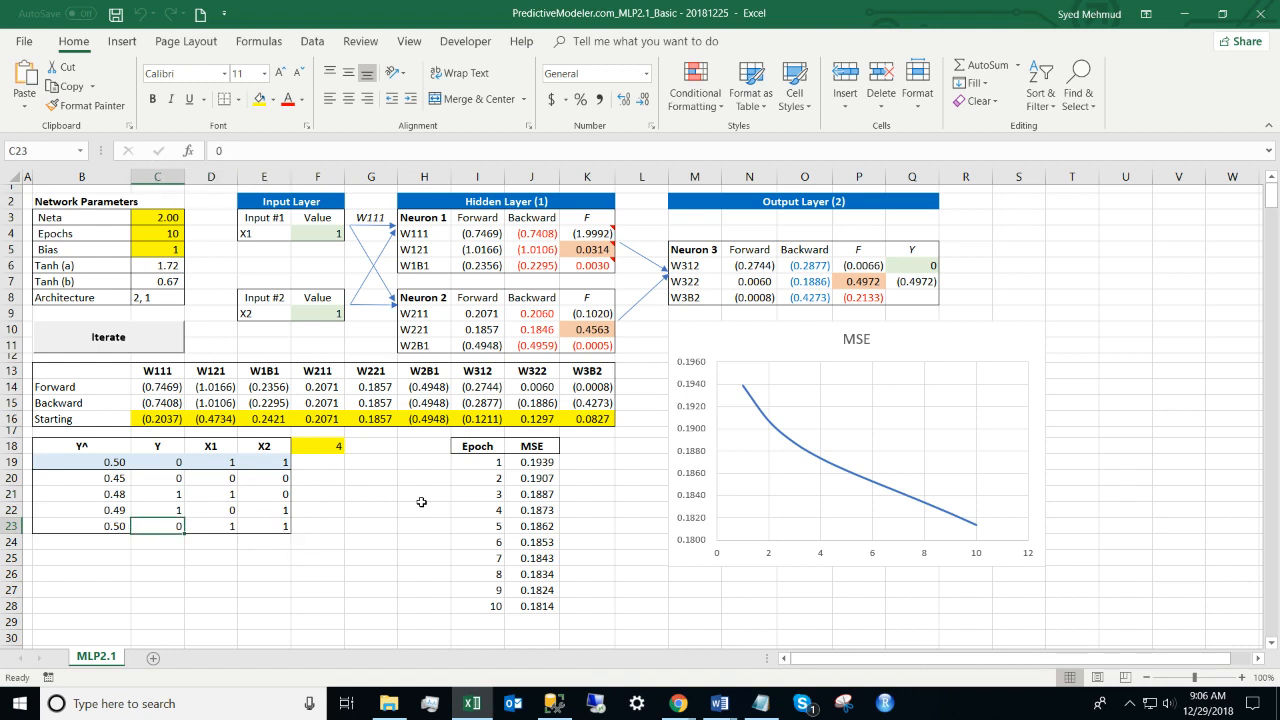
key(Up)
key(Up)
key(Up)
key(Up)
key(Up)
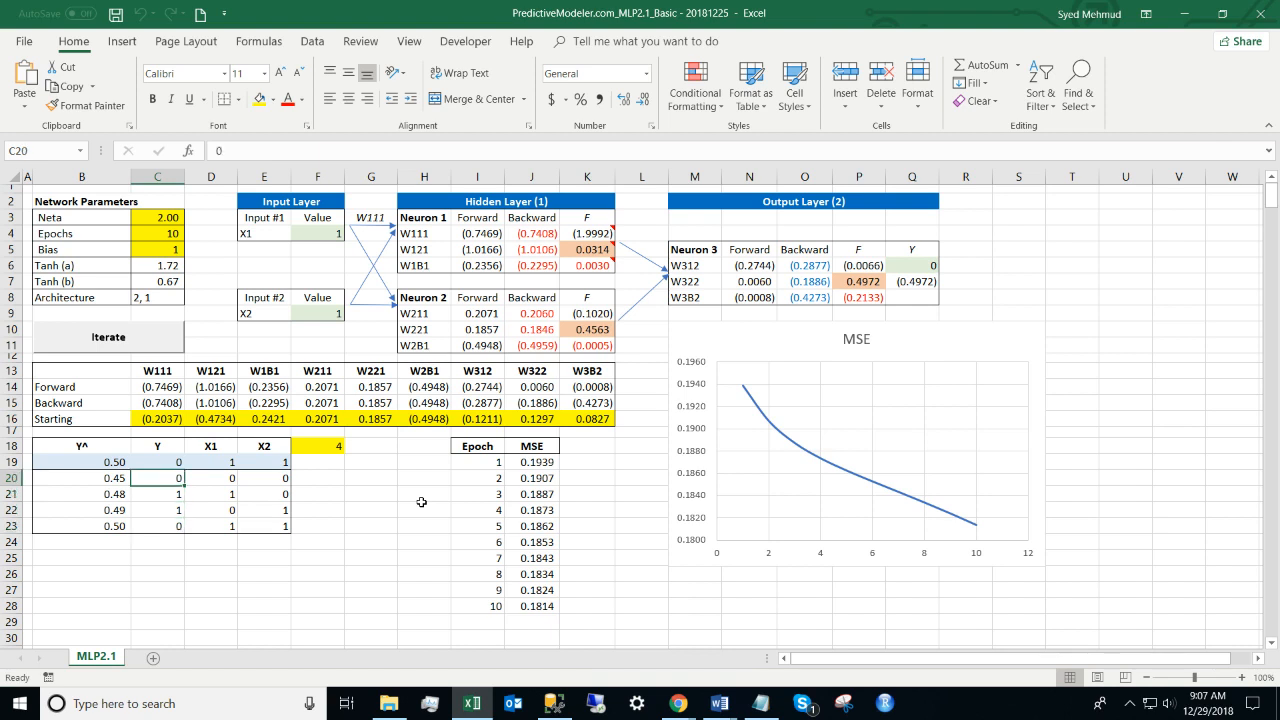
key(shift+Right)
key(shift+Right)
key(shift+Down)
key(shift+Down)
key(shift+Down)
key(shift+Down)
key(shift+Down)
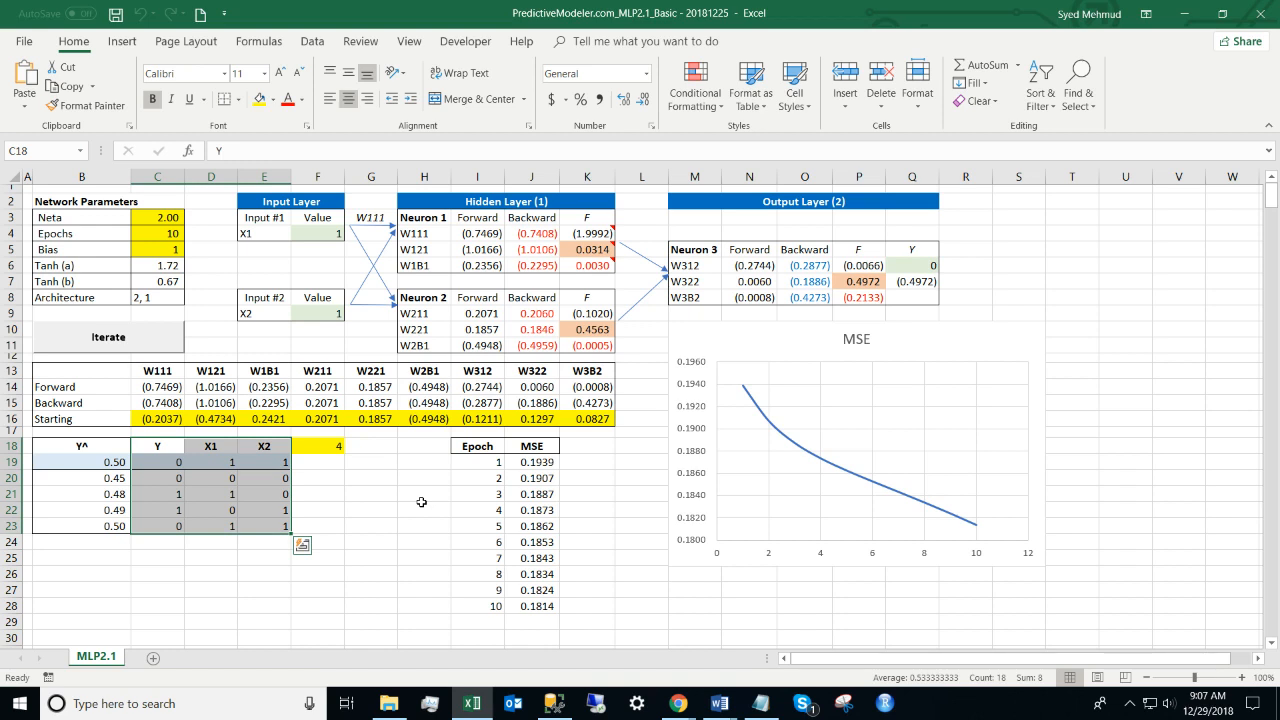
key(Down)
key(Right)
key(Down)
key(Down)
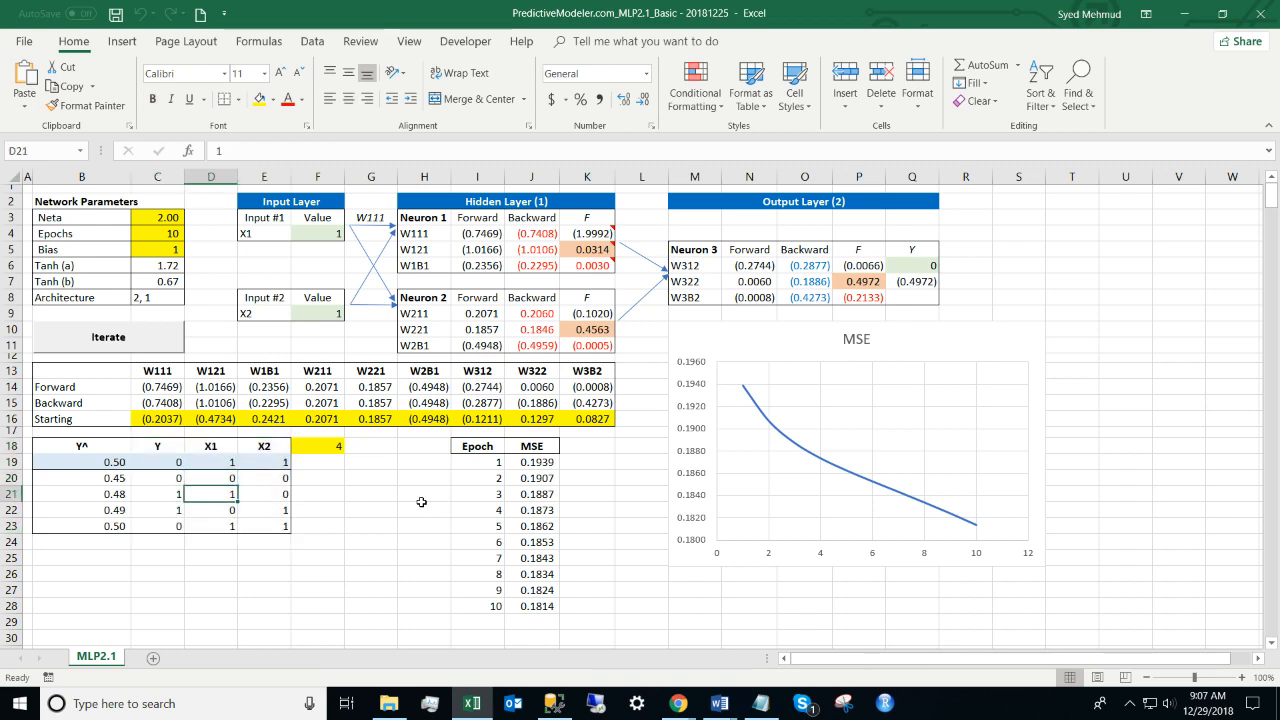
key(Right)
key(Down)
key(Down)
key(Up)
key(shift+Left)
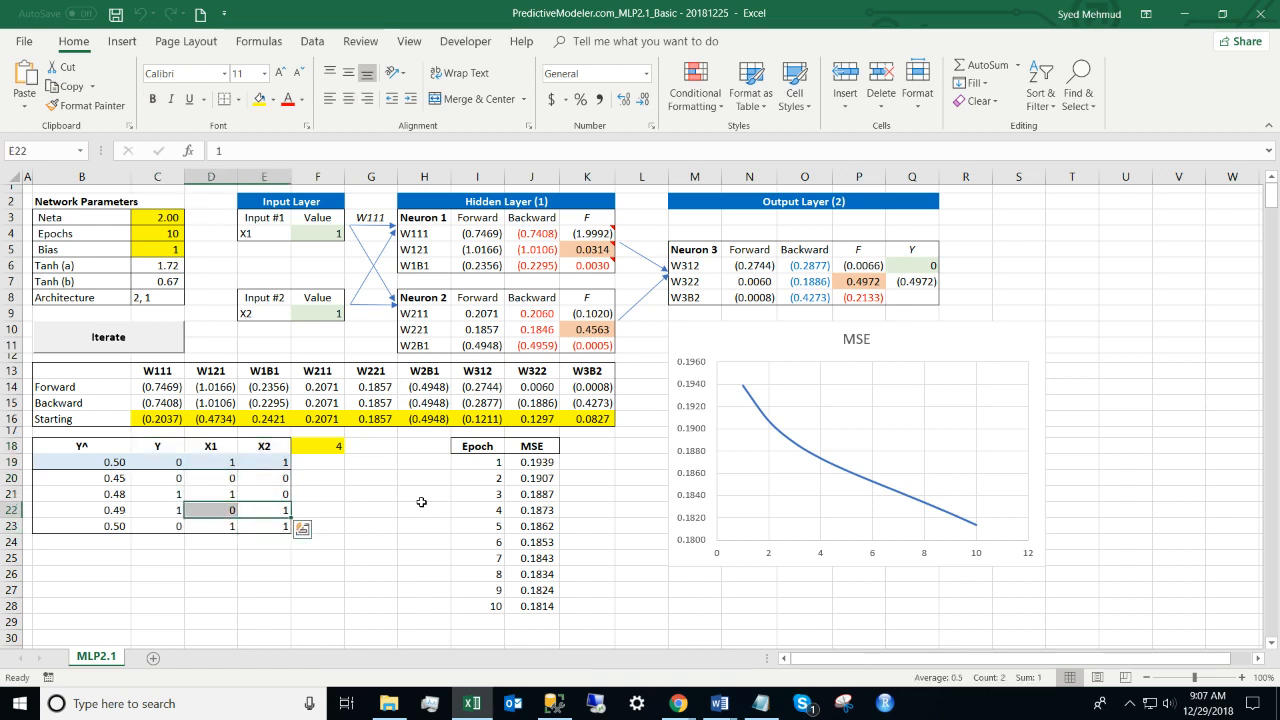
key(Left)
key(Left)
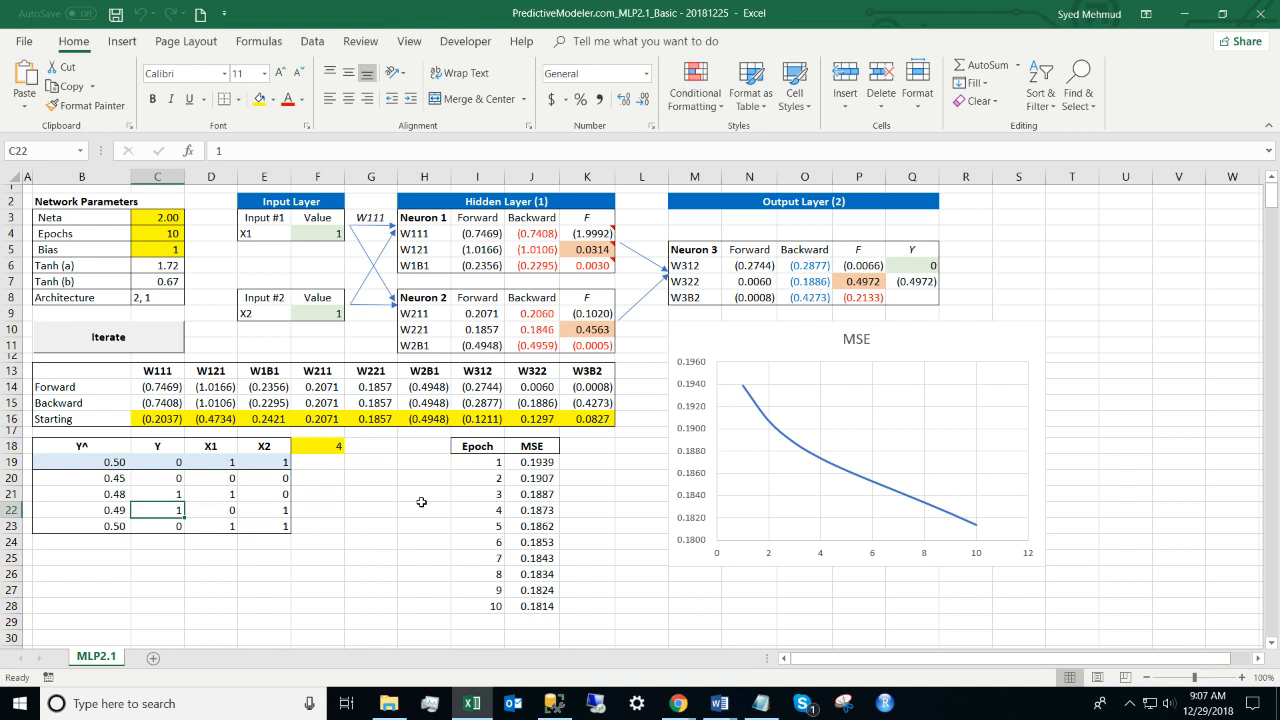
key(Down)
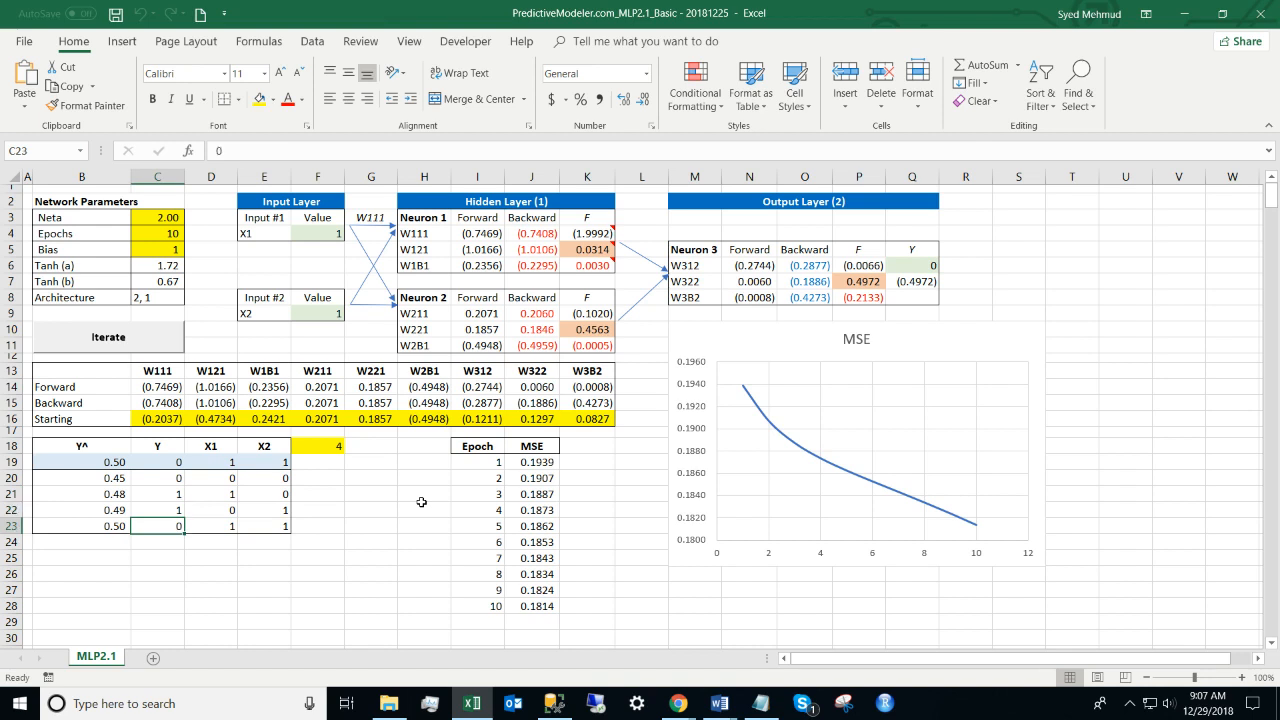
key(Right)
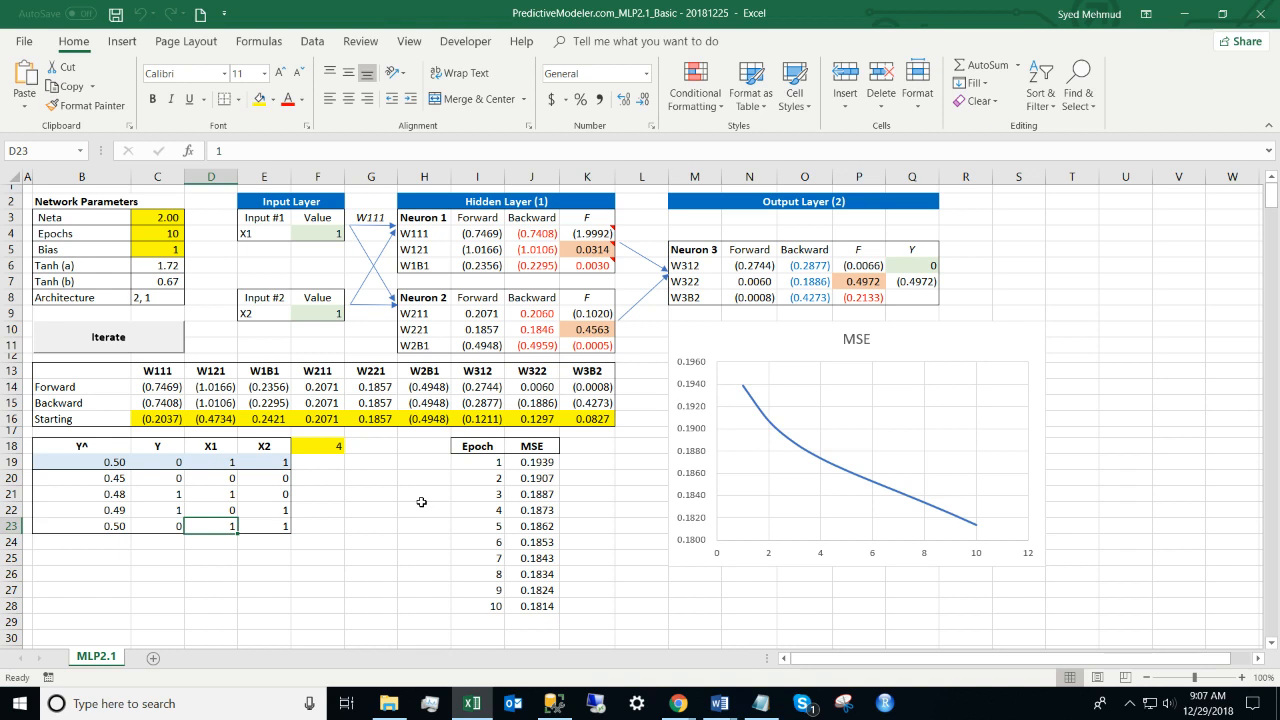
key(Up)
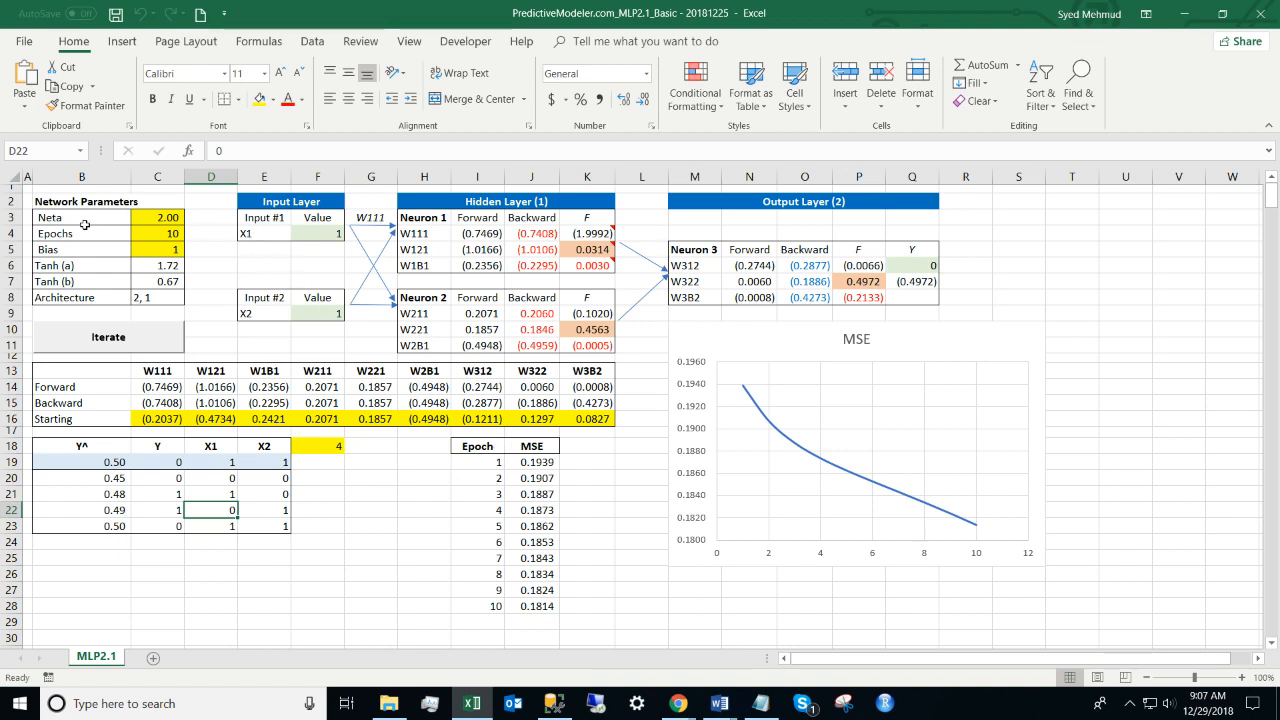
click(52, 267)
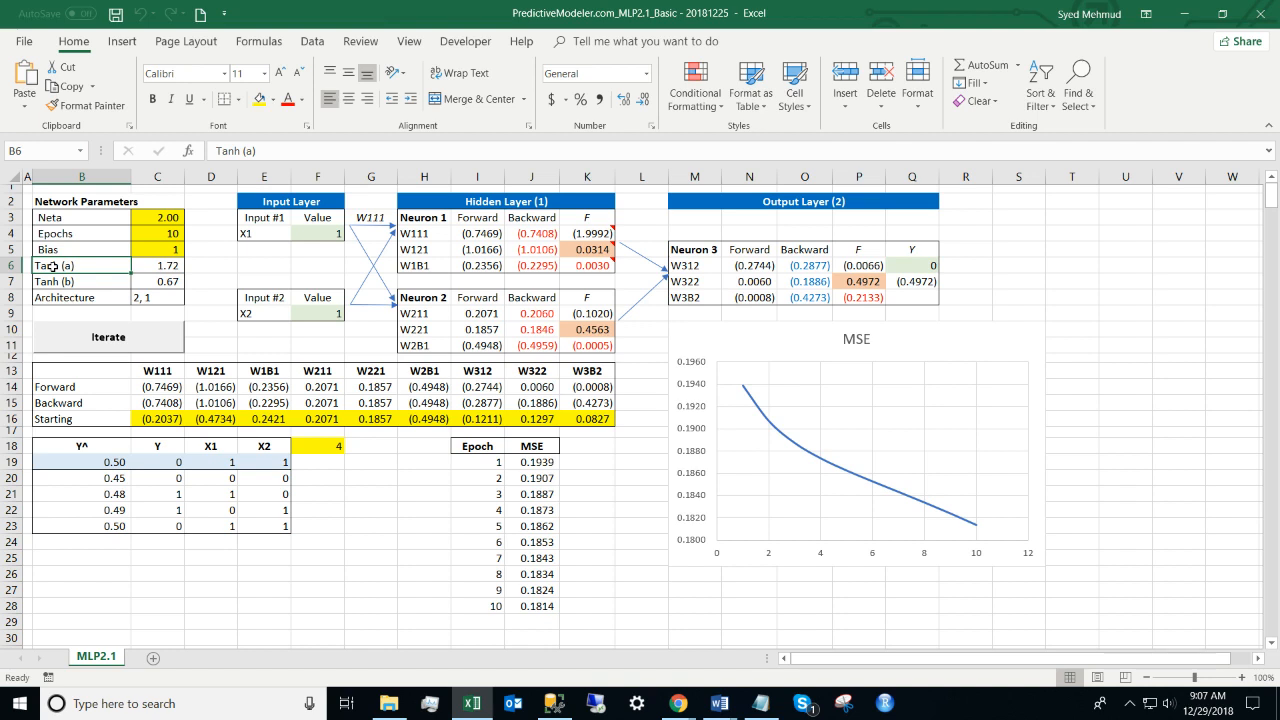
drag(52, 265, 157, 265)
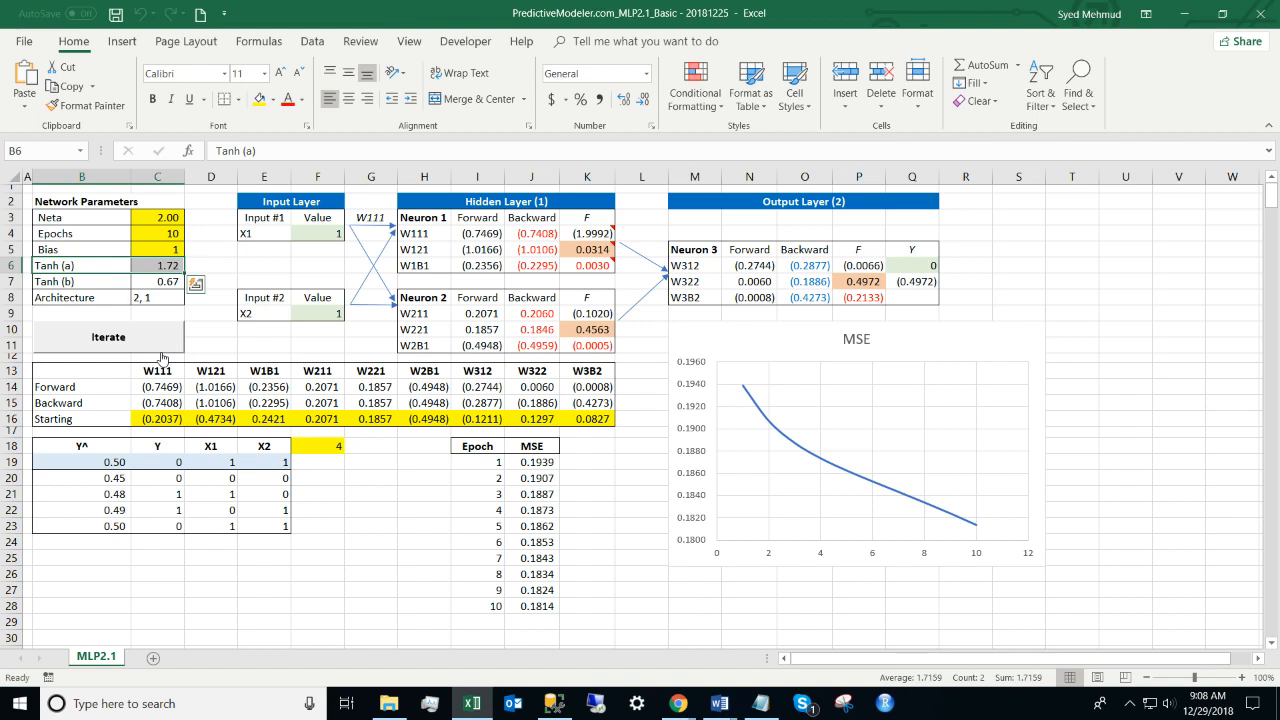
key(Right)
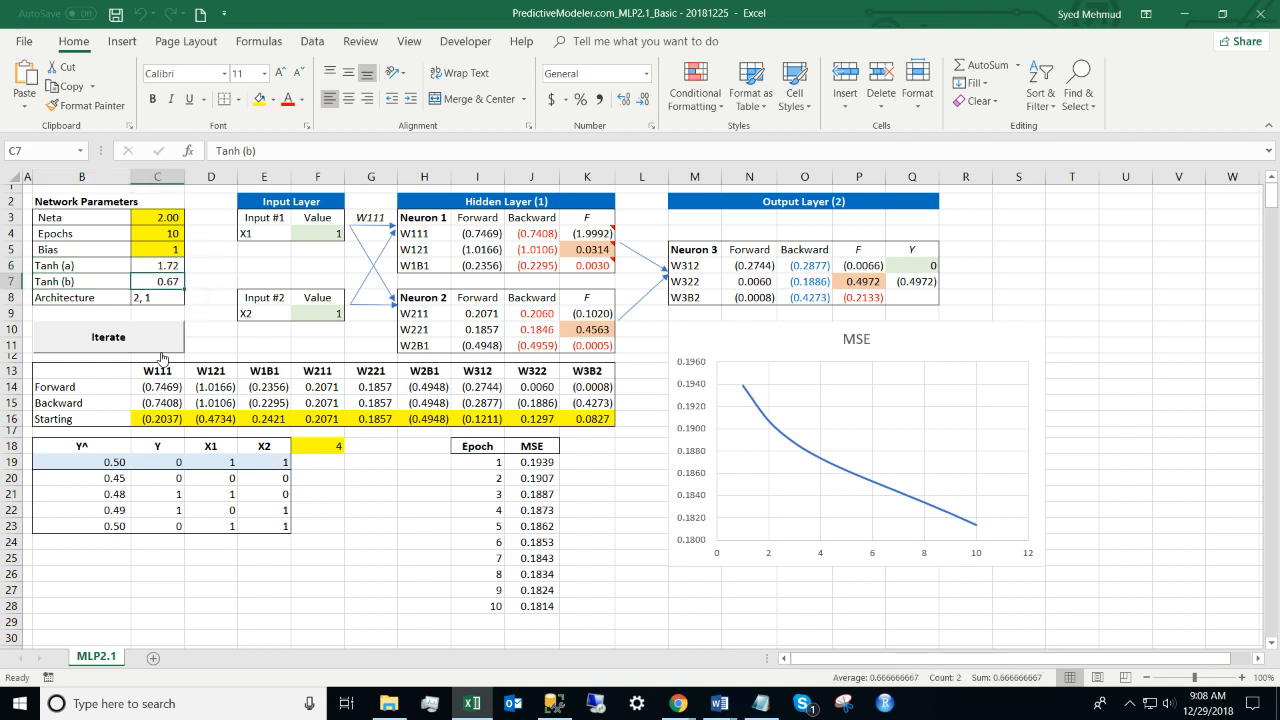
key(Up)
key(Left)
key(Right)
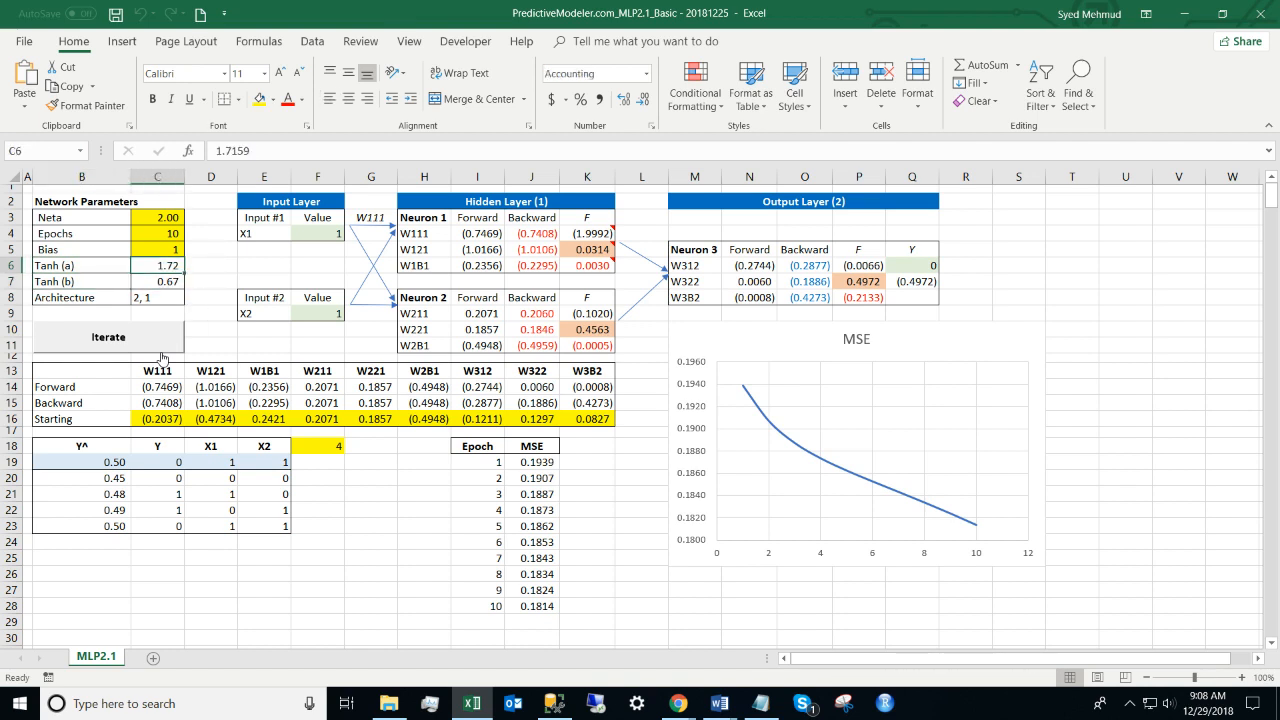
key(Down)
key(Left)
key(Up)
key(Right)
key(Left)
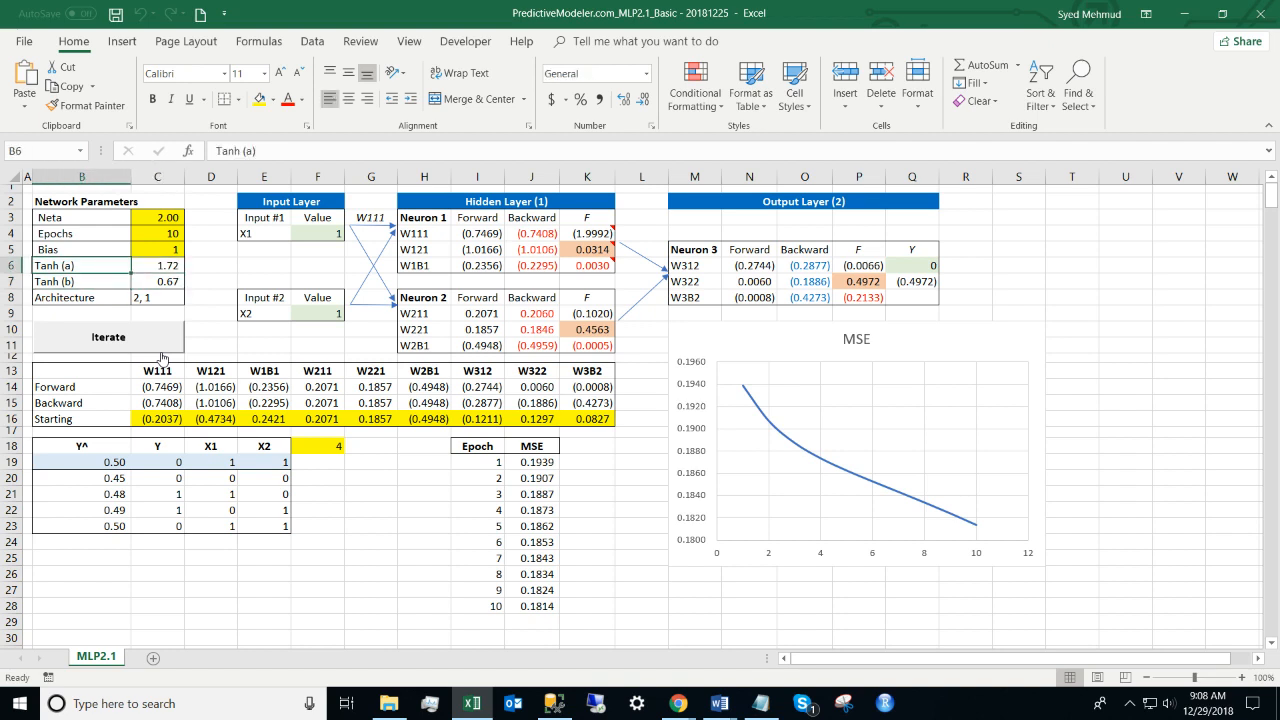
key(Right)
key(Down)
key(Down)
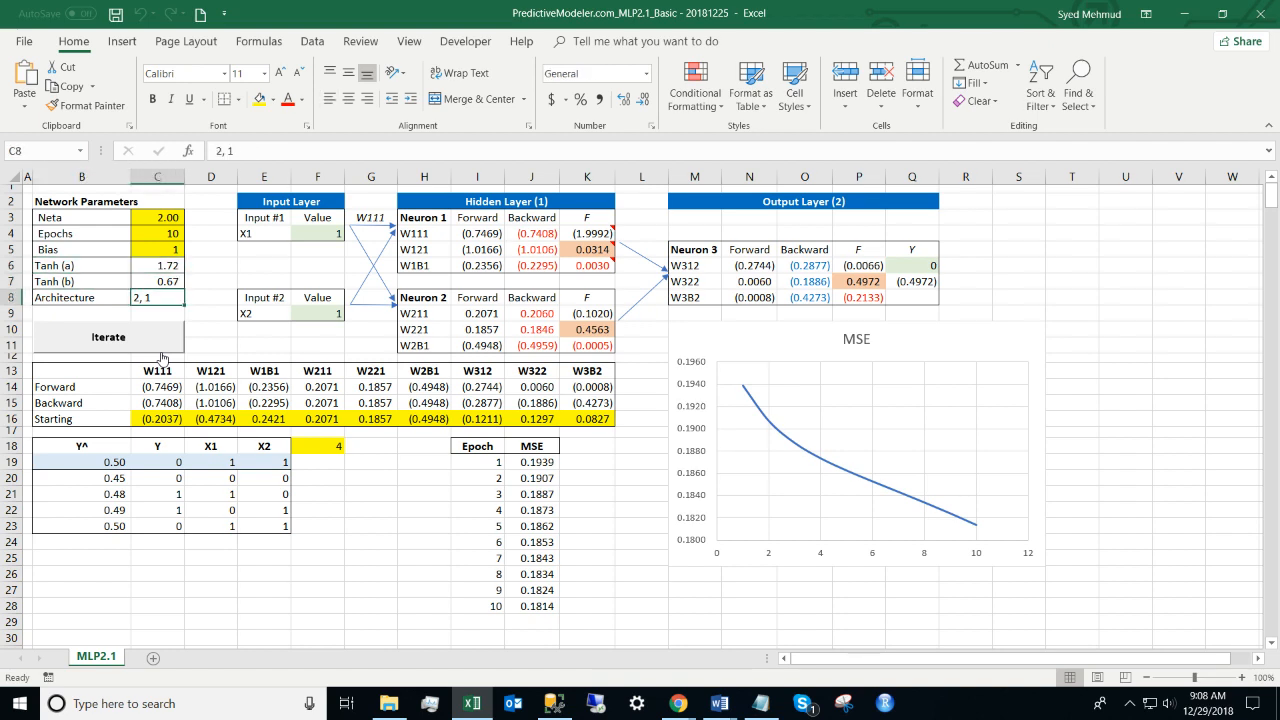
key(Left)
key(shift+Right)
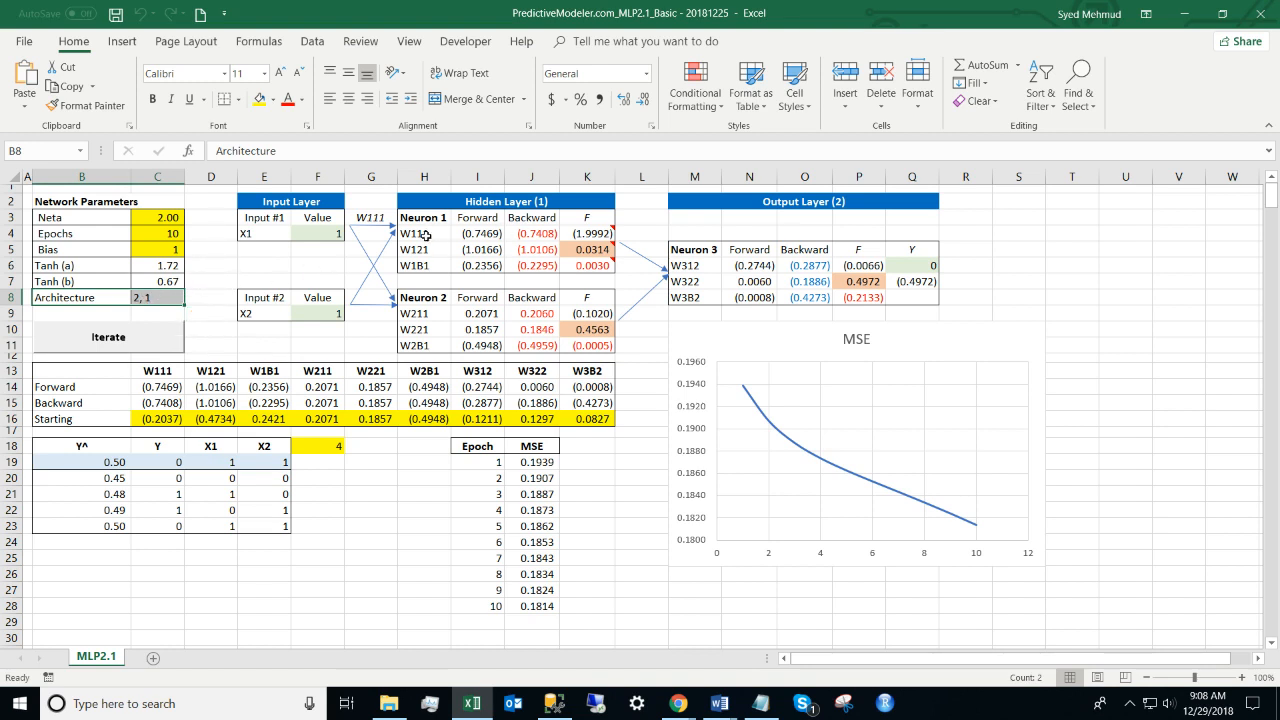
drag(416, 198, 594, 345)
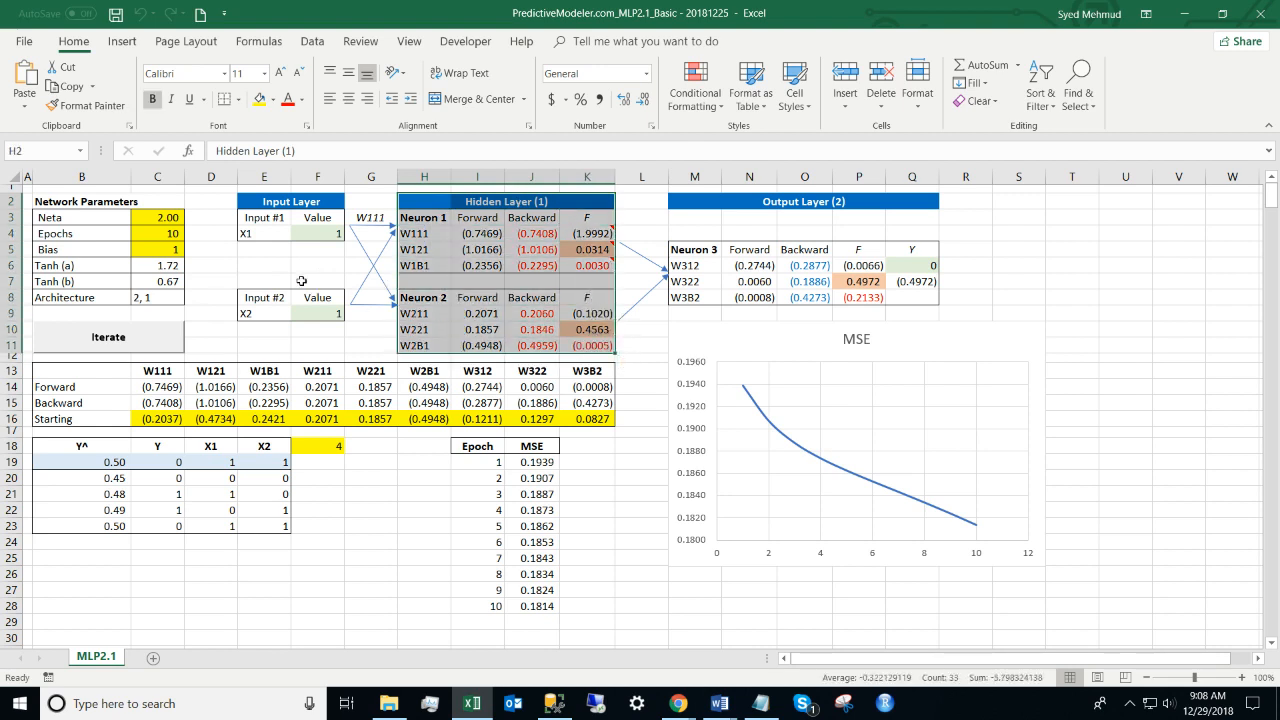
drag(239, 201, 330, 328)
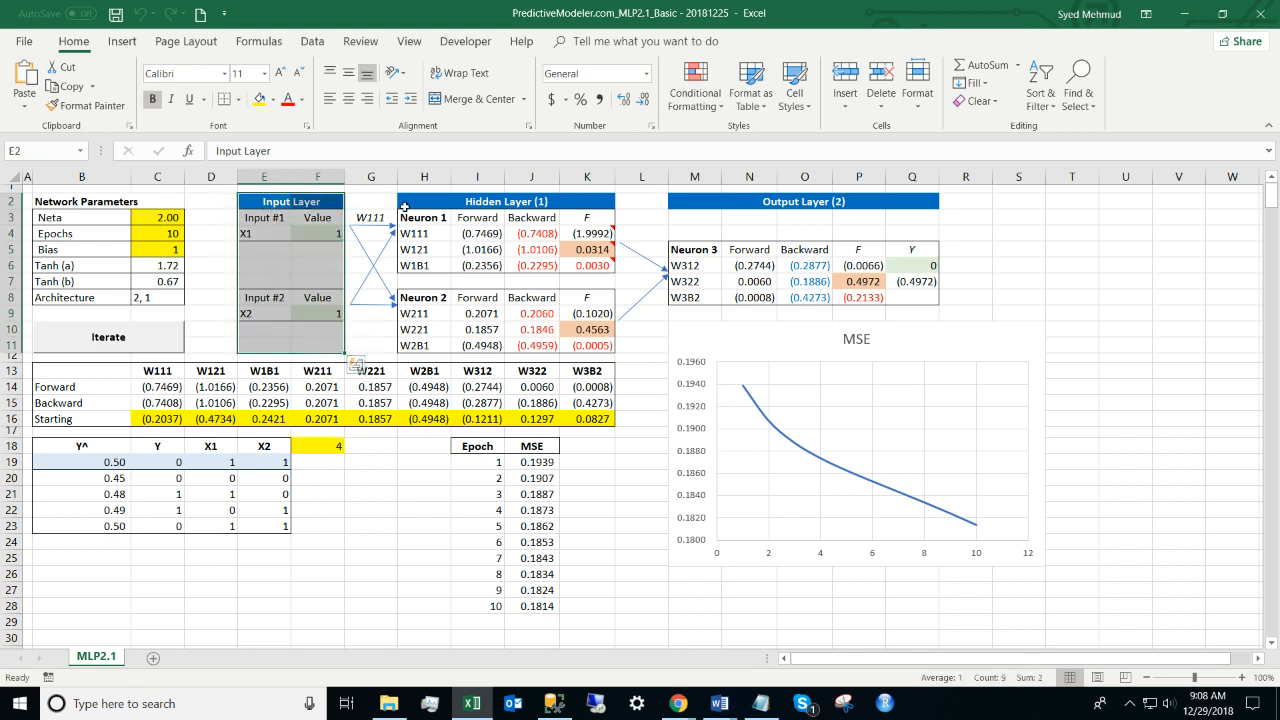
drag(410, 201, 594, 346)
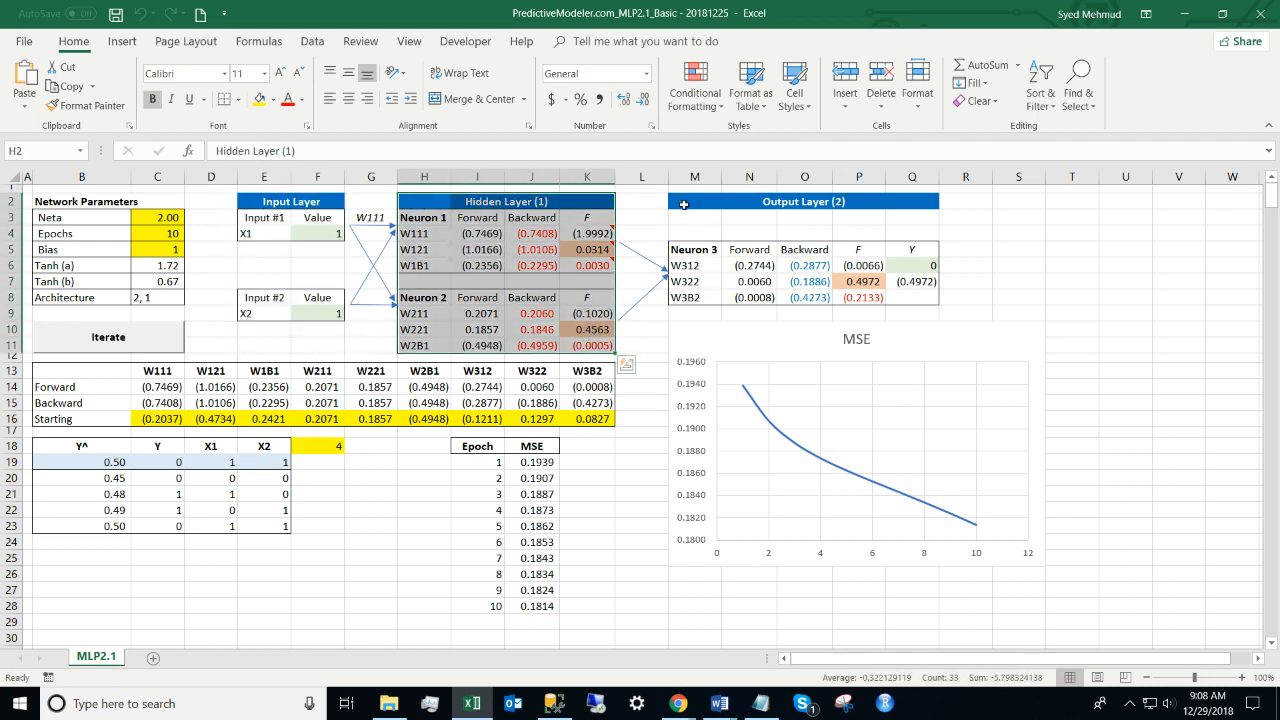
drag(684, 204, 921, 313)
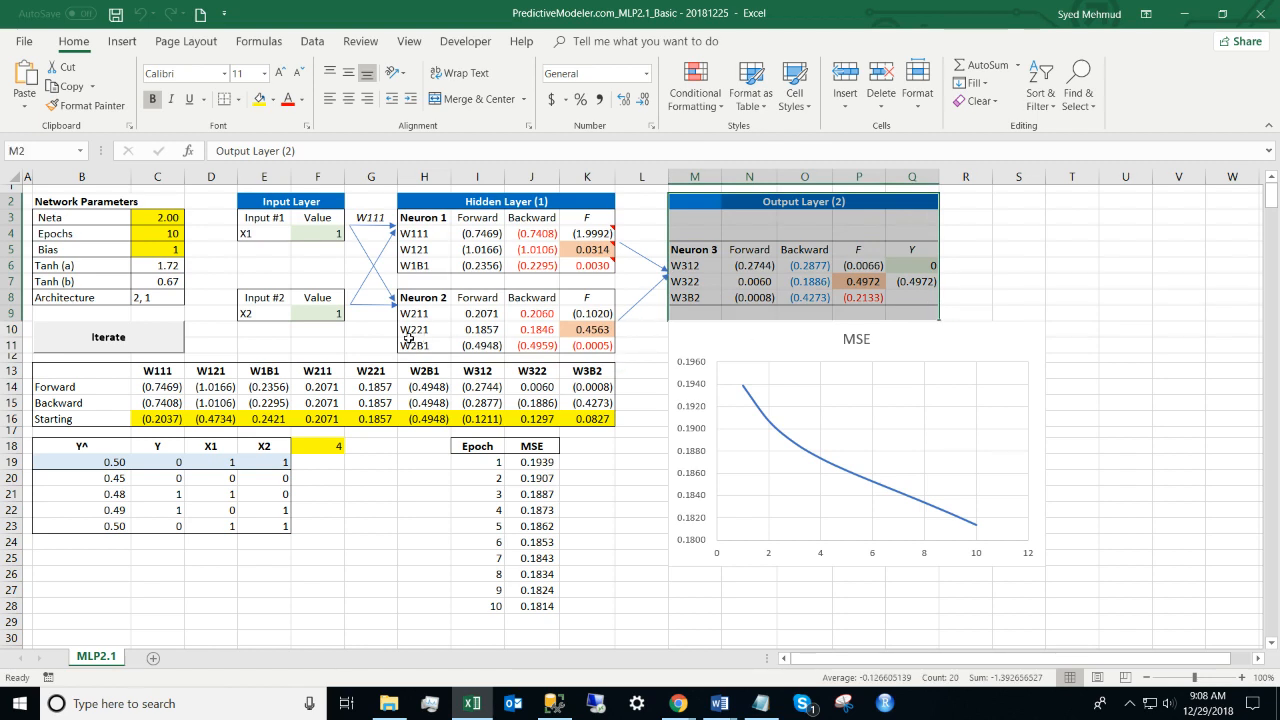
click(278, 210)
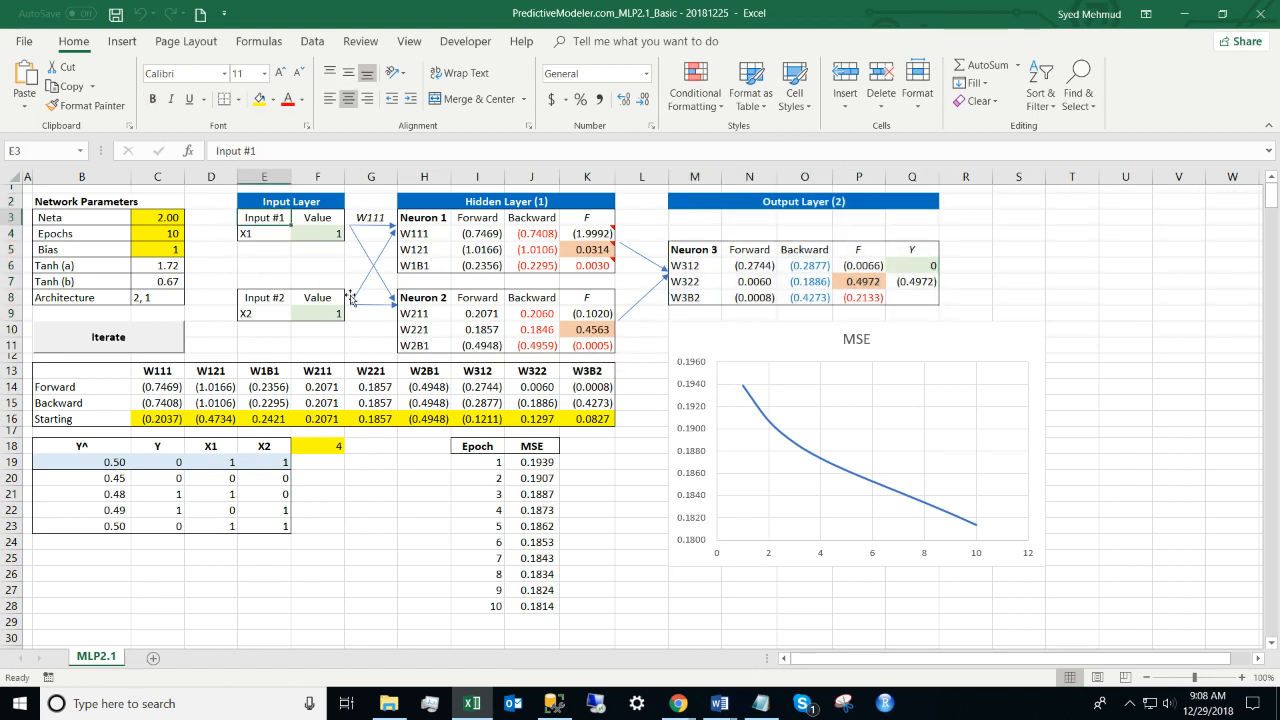
key(Down)
key(Right)
key(Down)
key(Down)
key(Down)
key(Down)
key(Down)
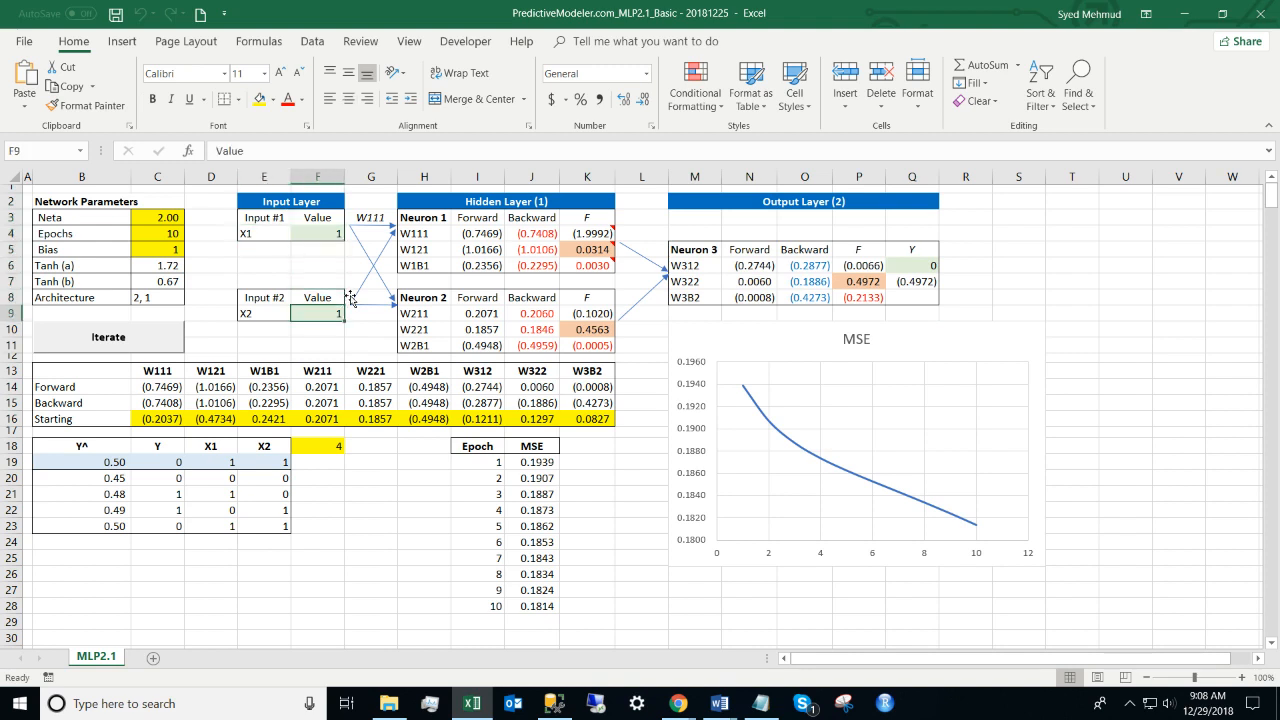
drag(408, 204, 598, 344)
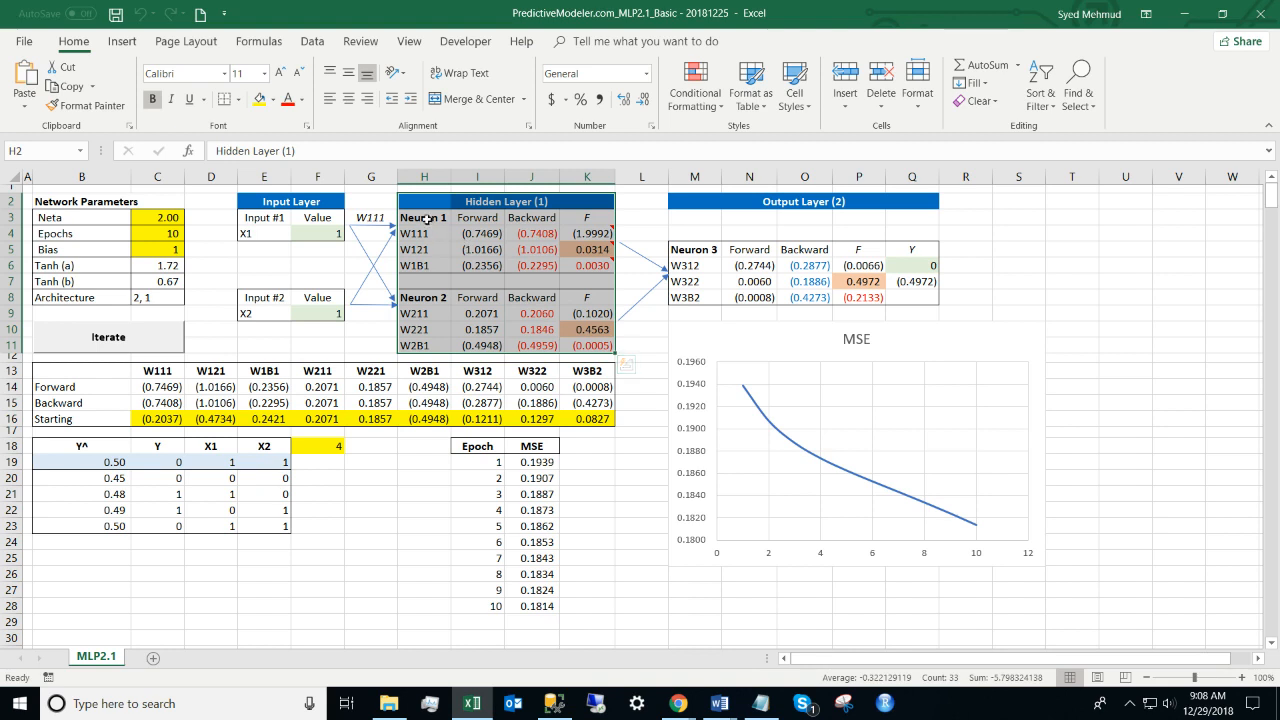
drag(428, 220, 574, 275)
drag(420, 298, 575, 338)
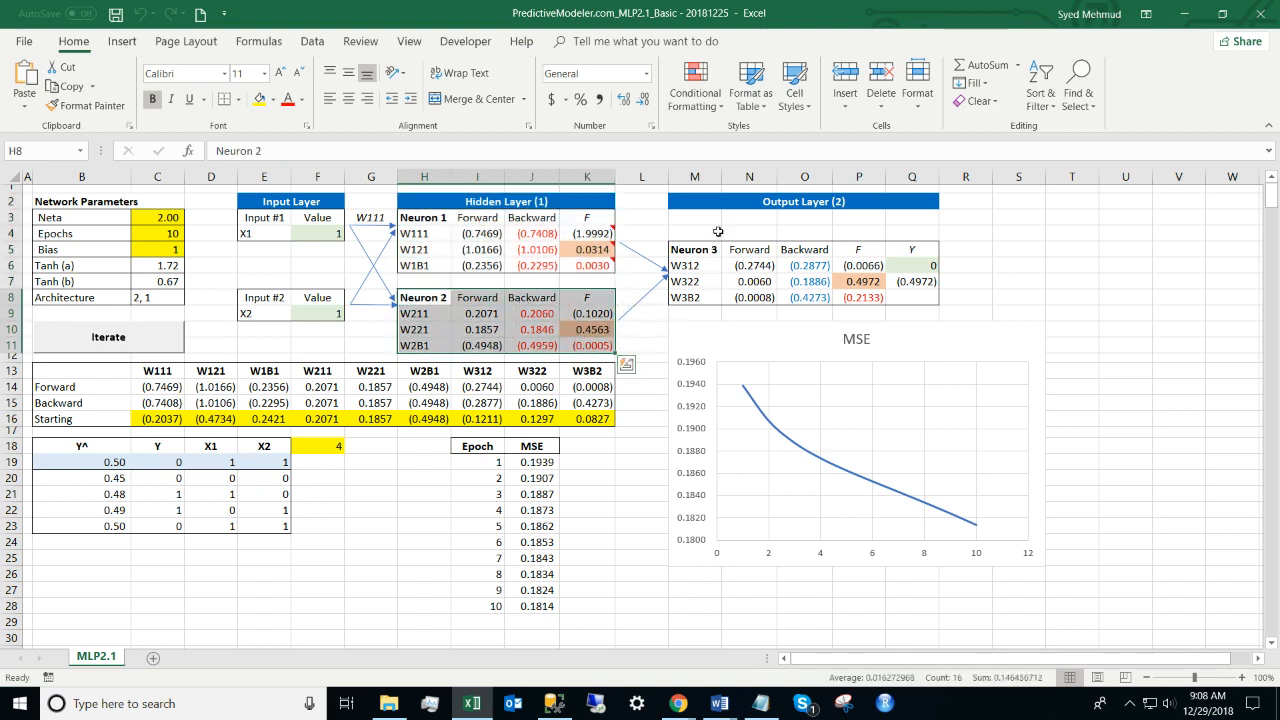
drag(708, 203, 928, 207)
drag(695, 250, 897, 297)
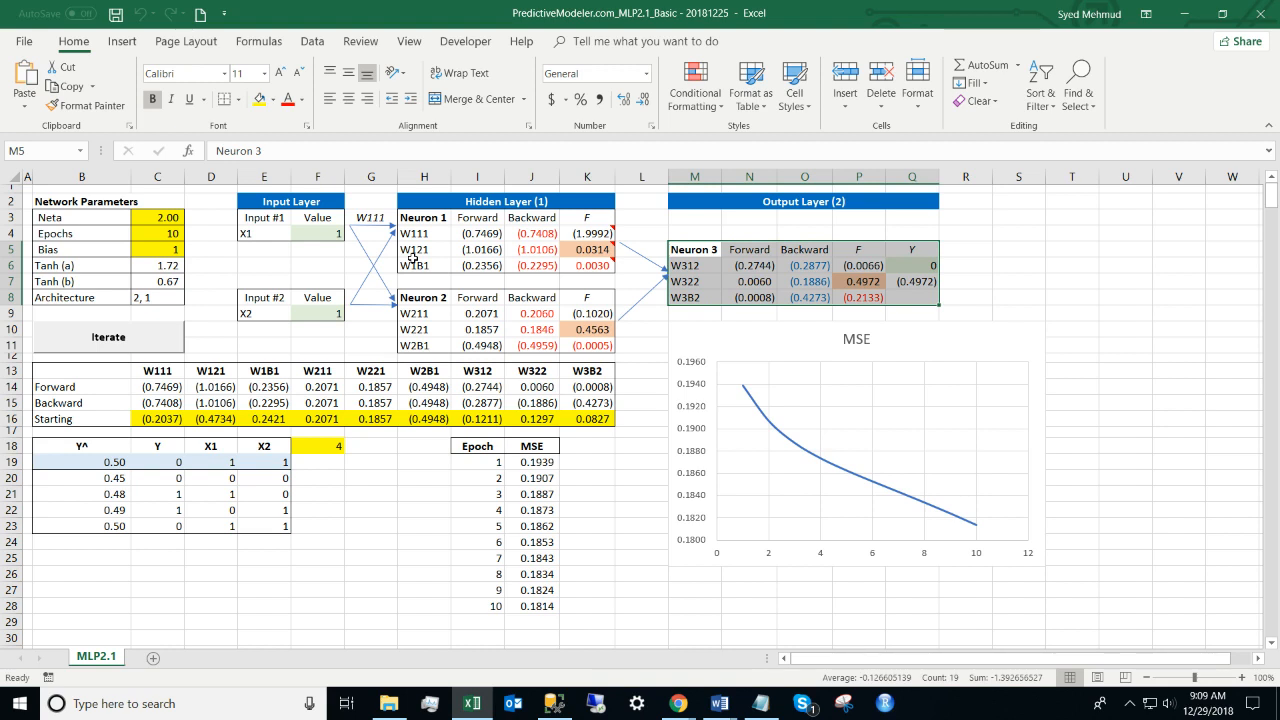
click(356, 230)
click(384, 250)
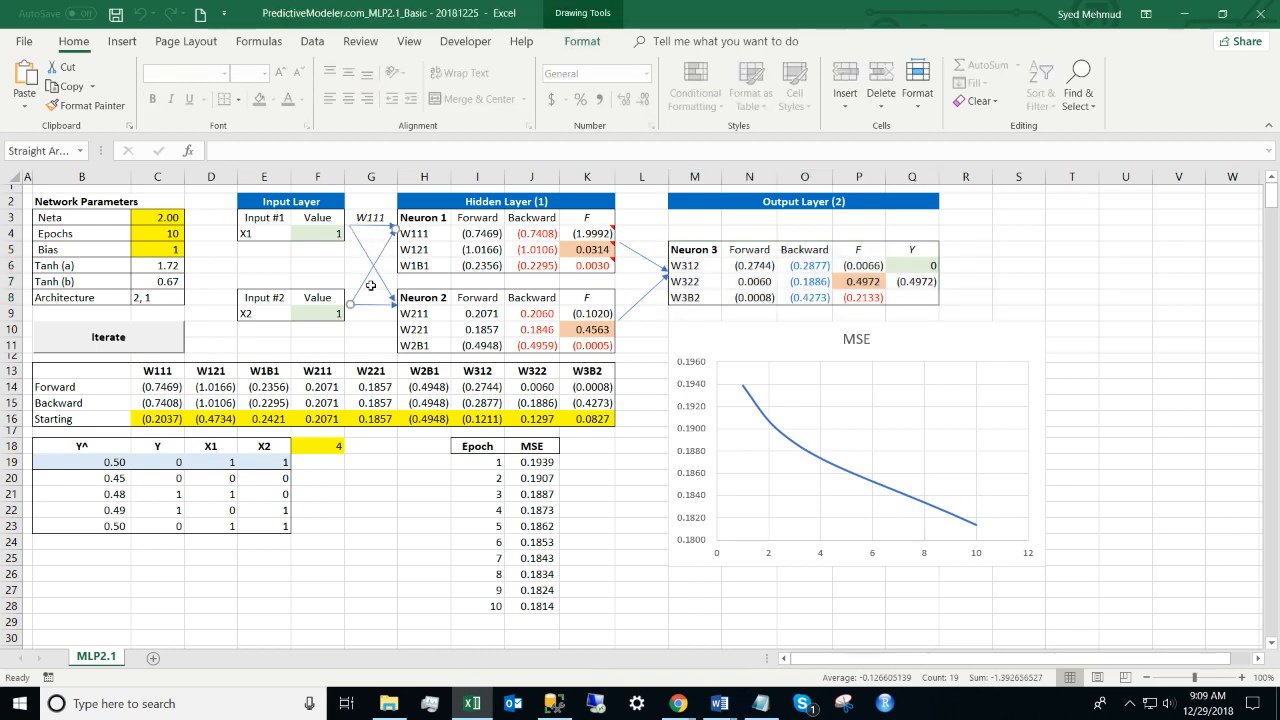
click(371, 305)
click(268, 222)
click(440, 212)
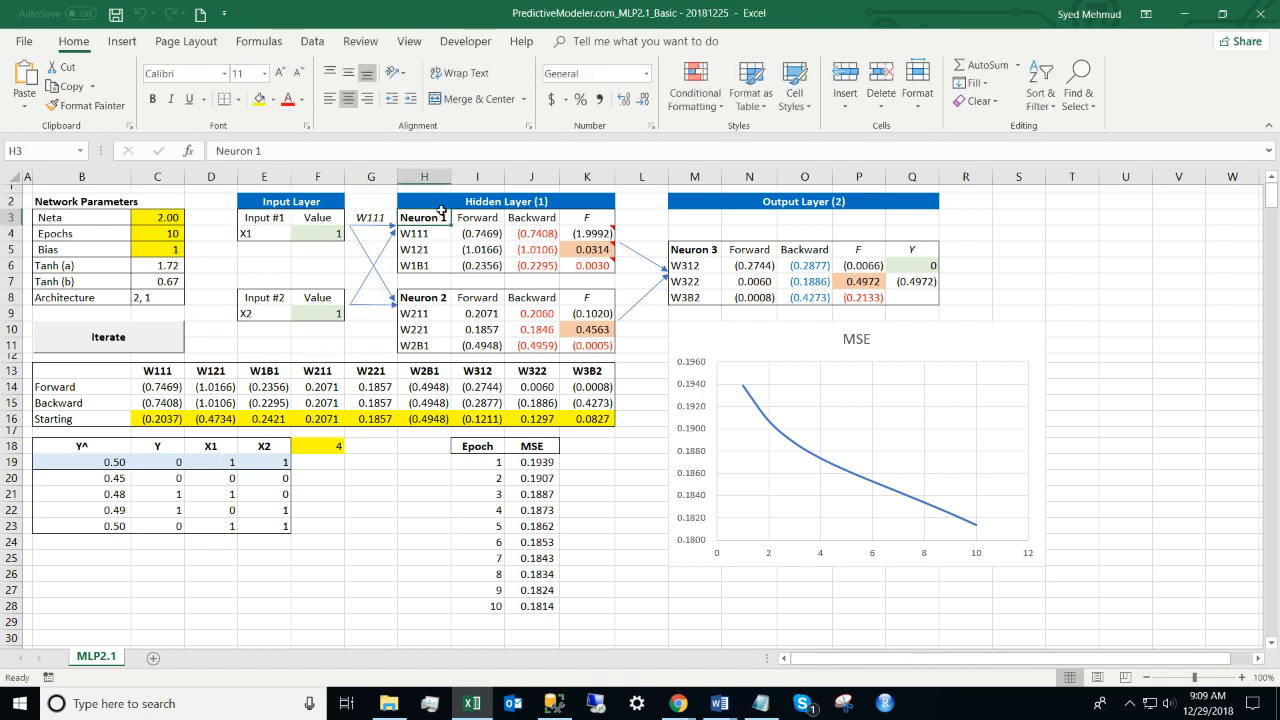
click(595, 202)
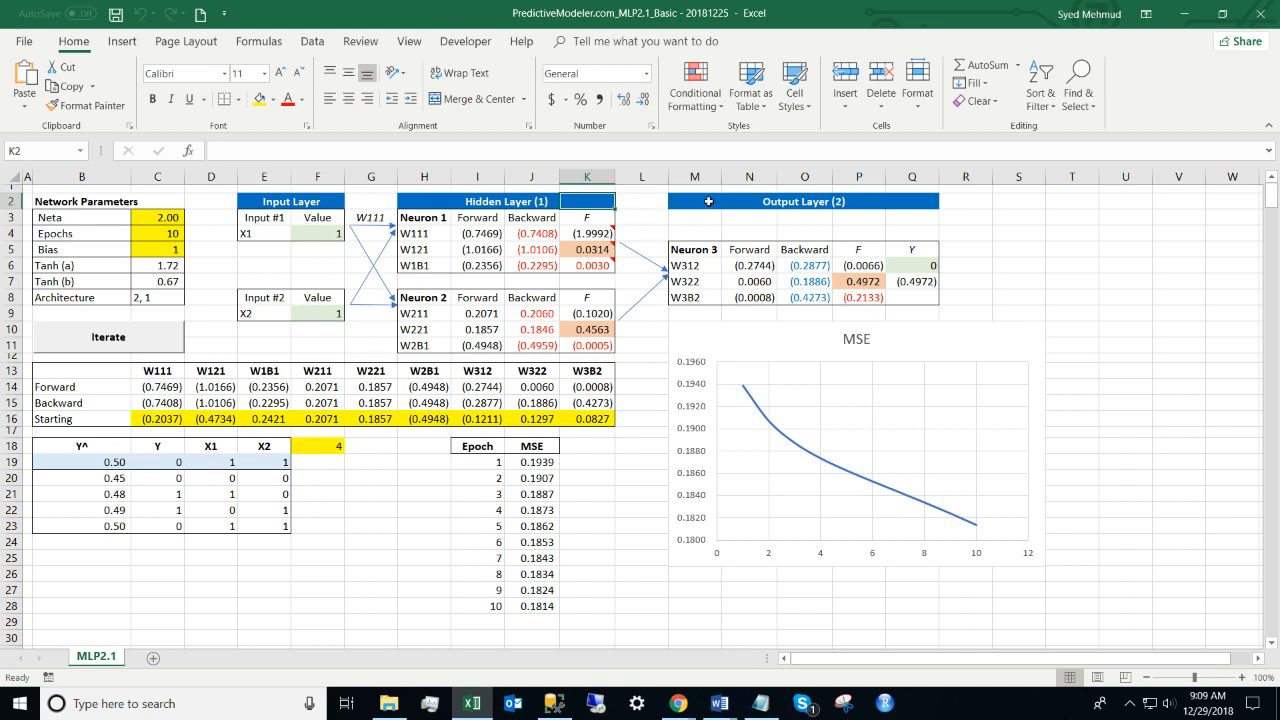
drag(708, 201, 858, 297)
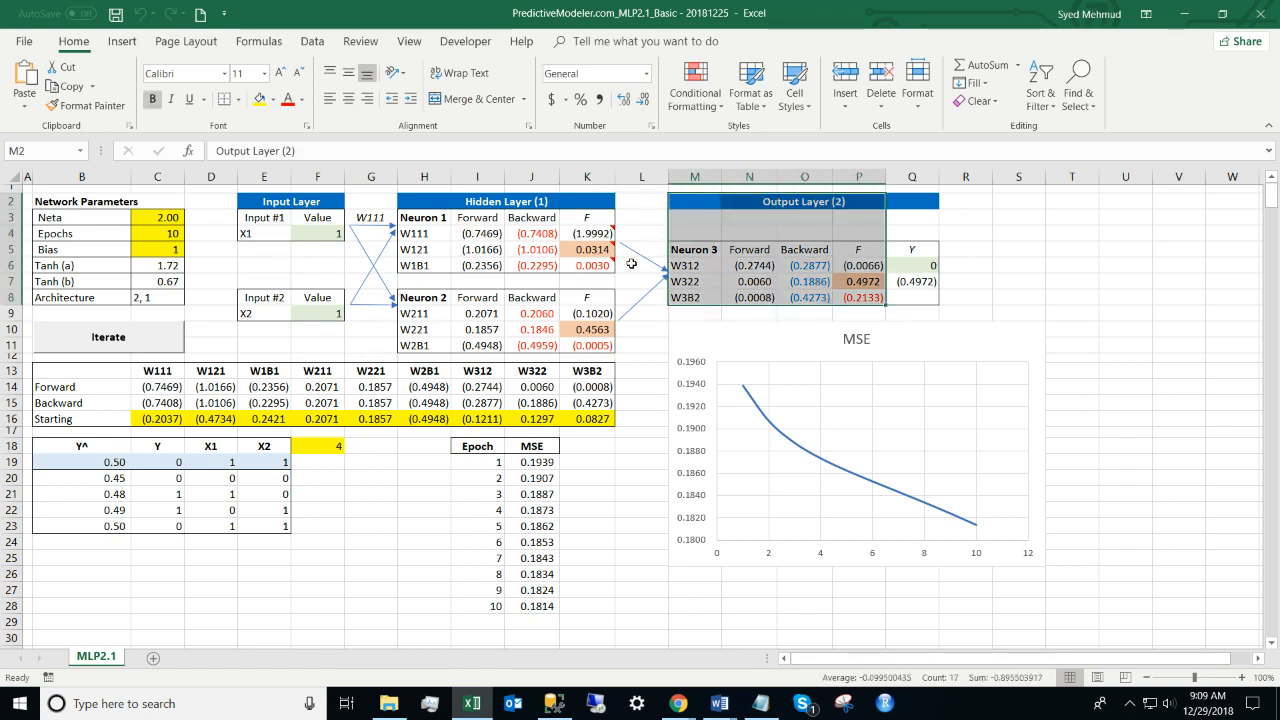
click(645, 292)
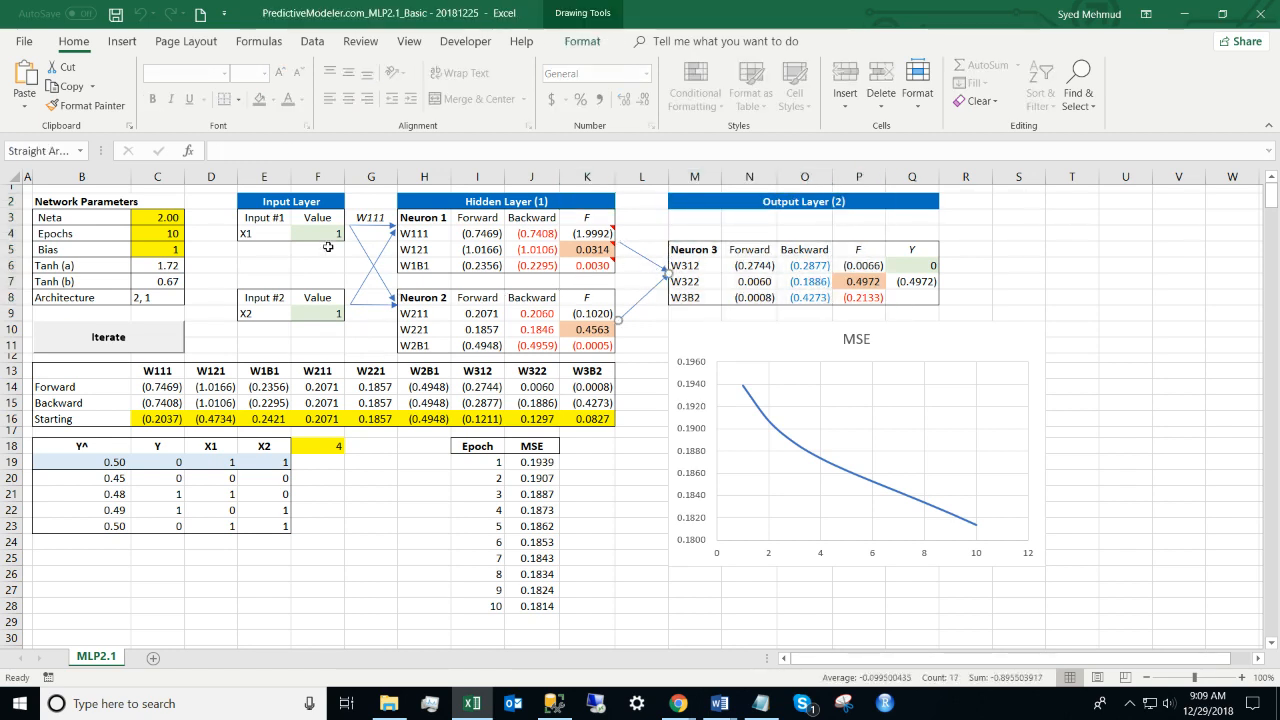
click(370, 226)
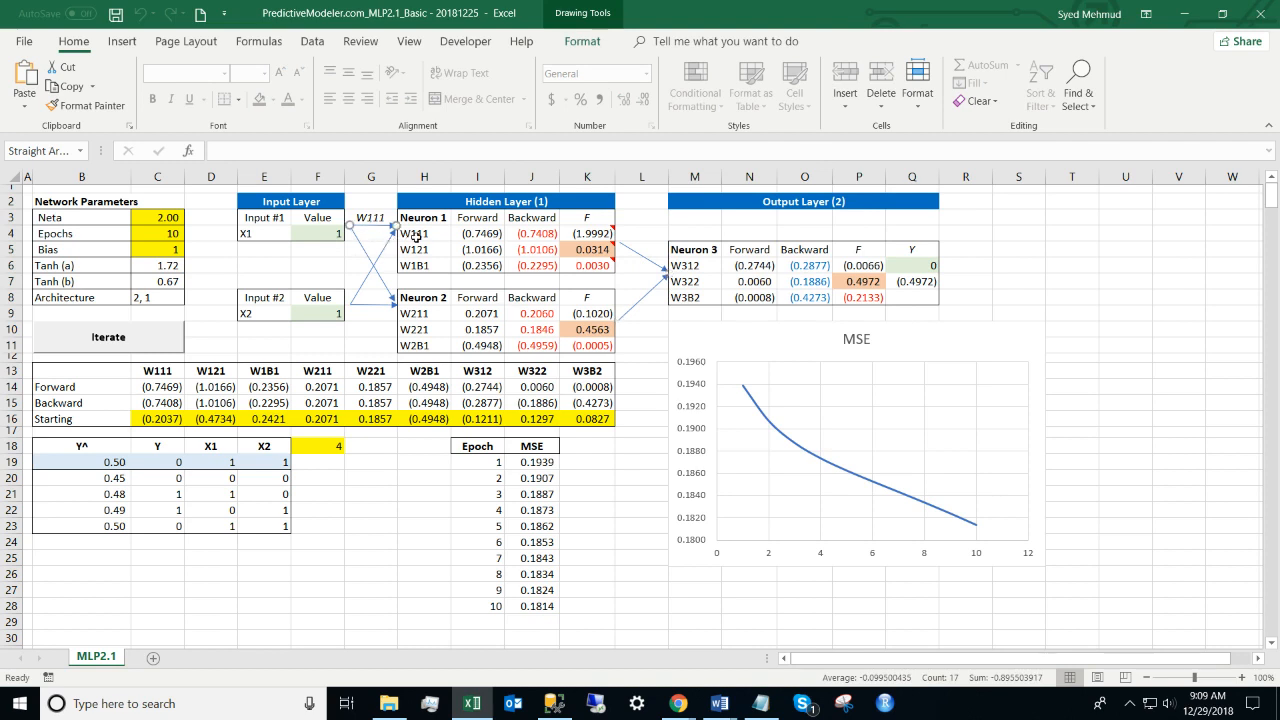
click(362, 216)
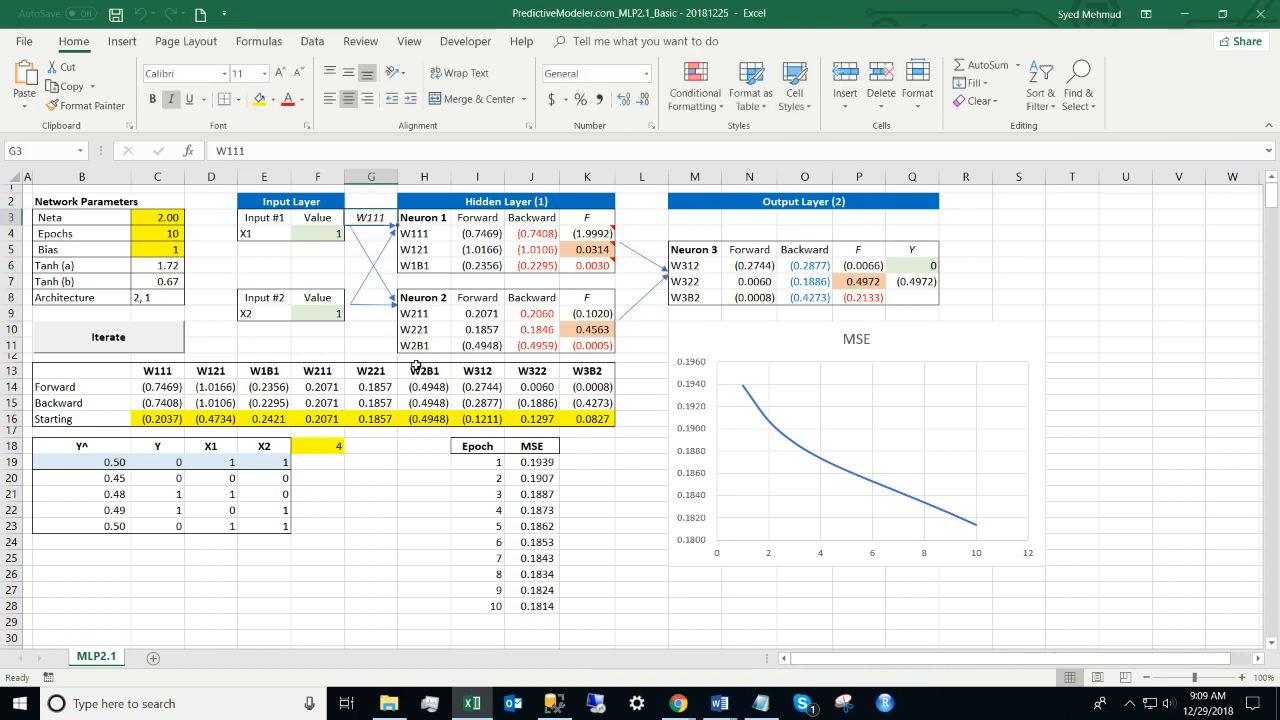
click(426, 233)
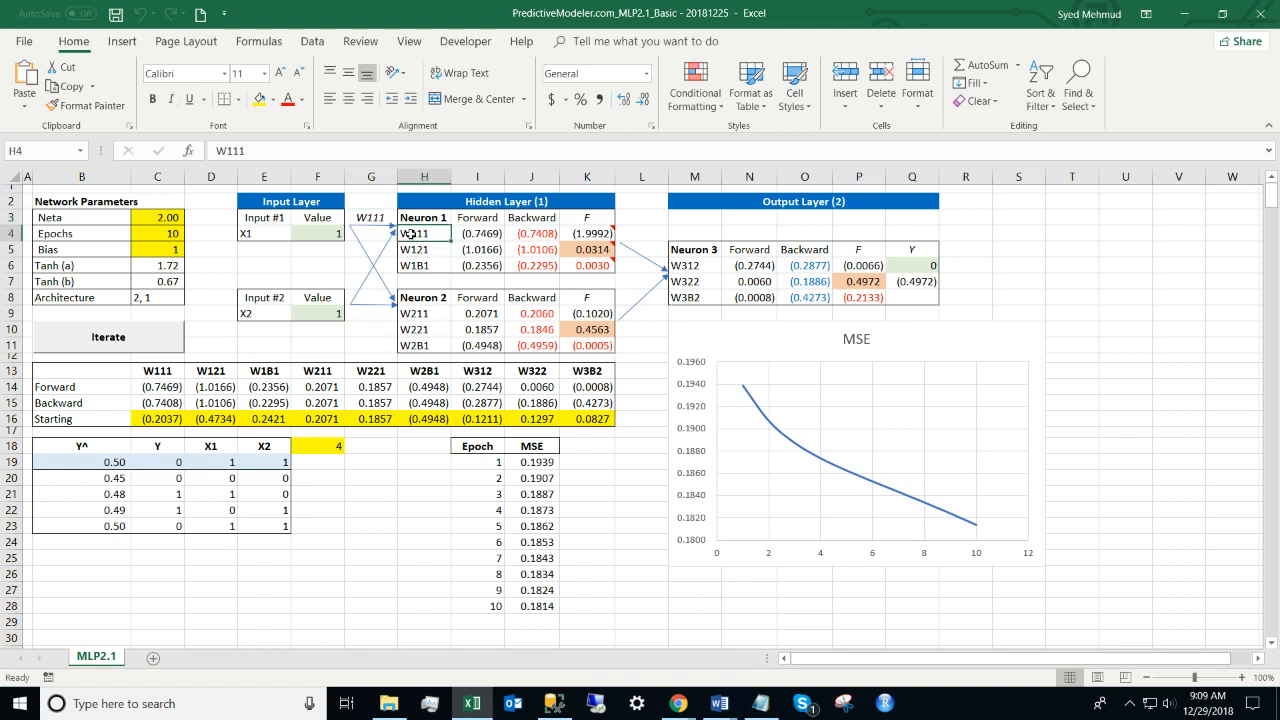
click(230, 150)
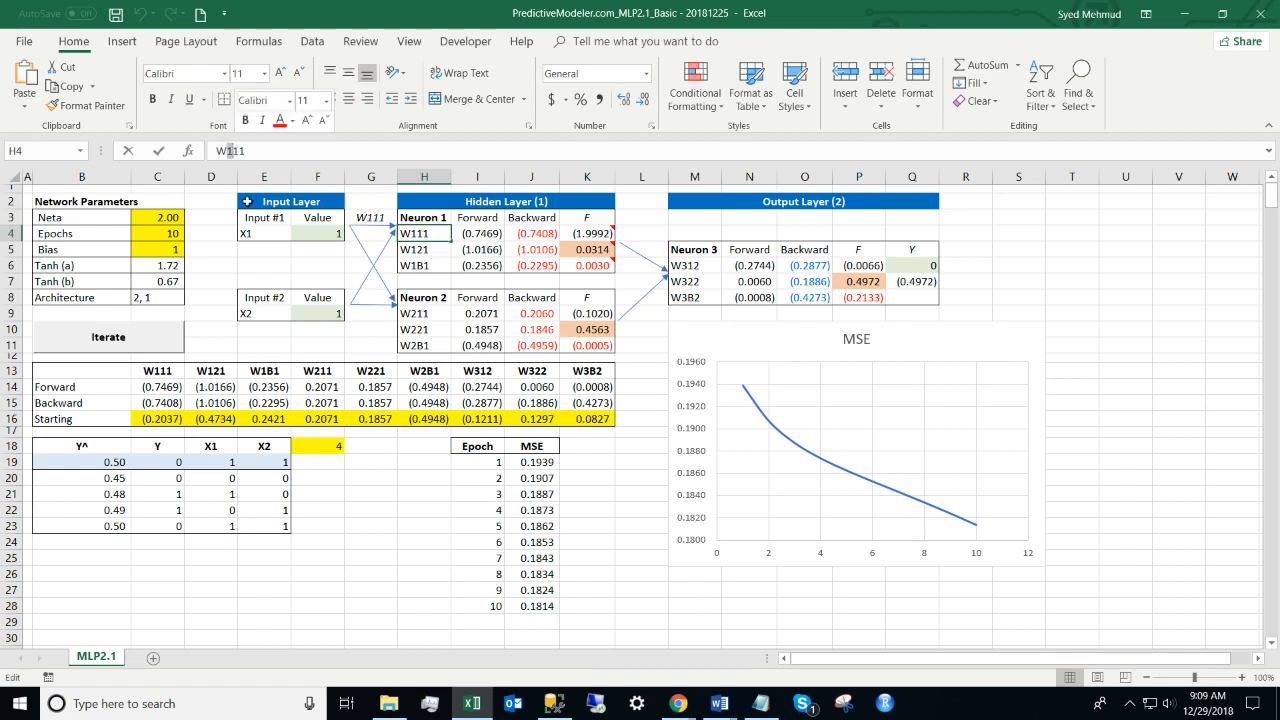
drag(415, 217, 565, 265)
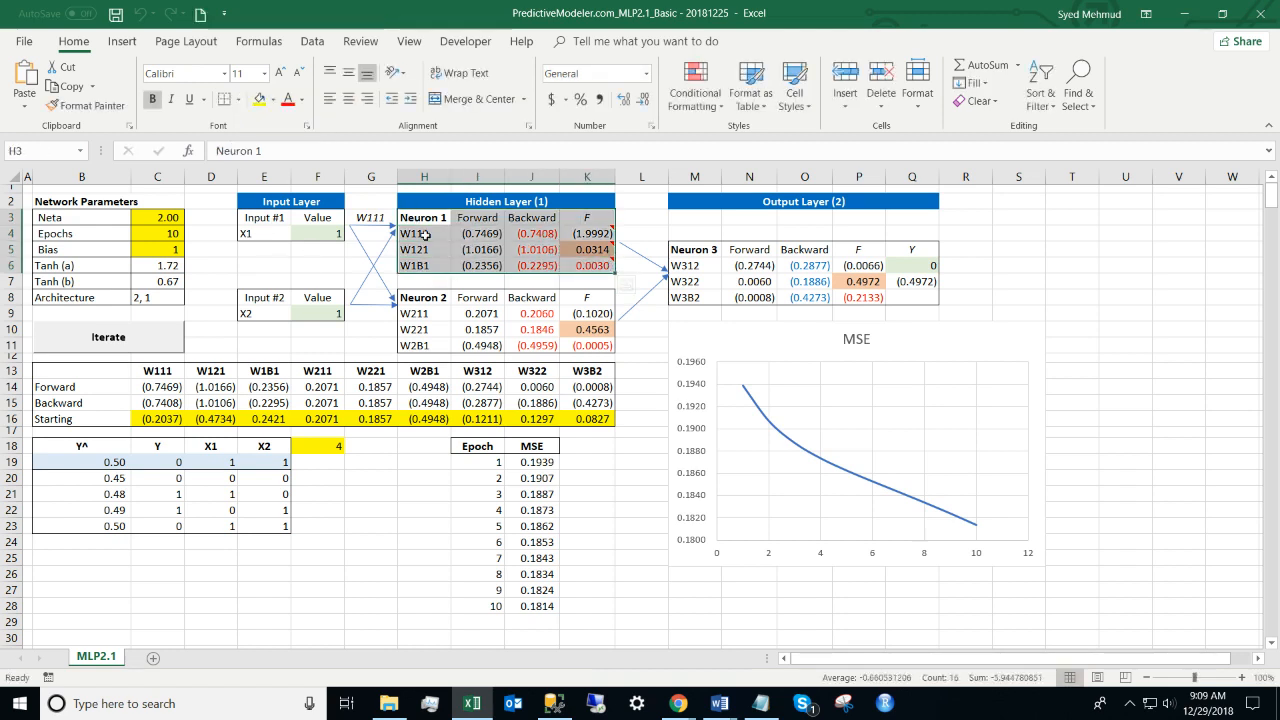
click(425, 233)
click(230, 150)
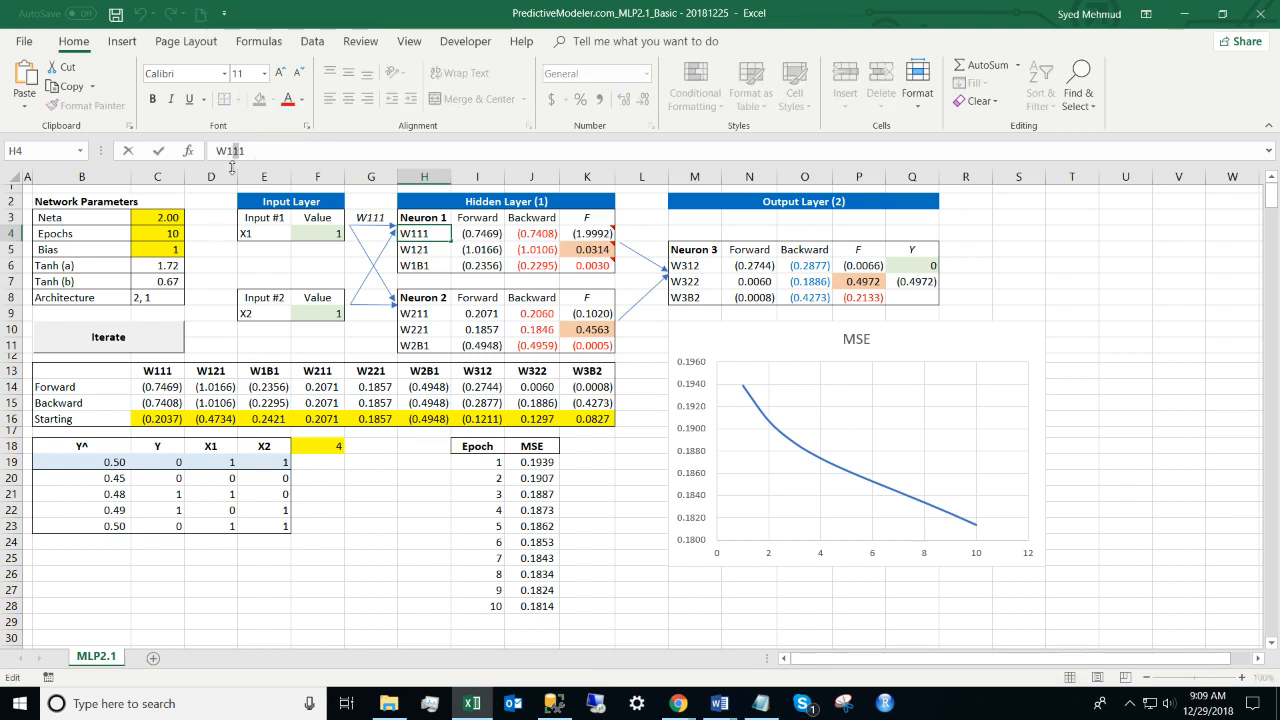
click(263, 217)
drag(243, 196, 327, 243)
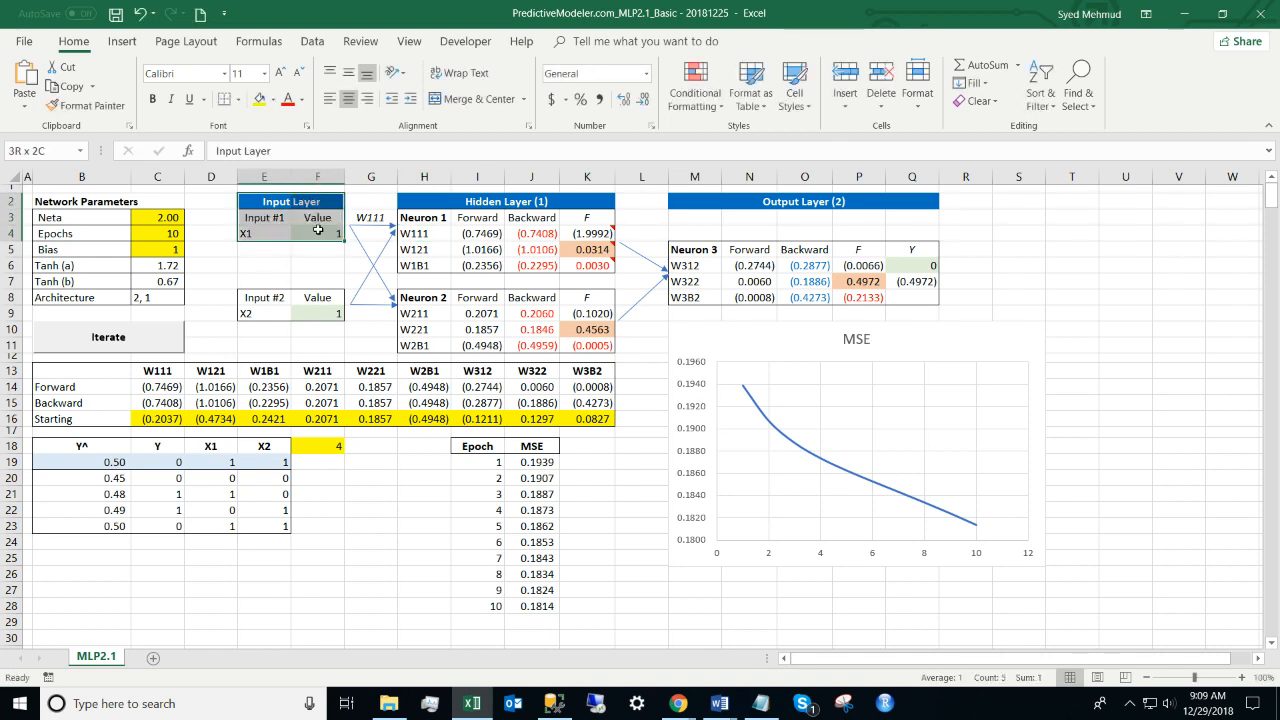
click(414, 233)
click(241, 151)
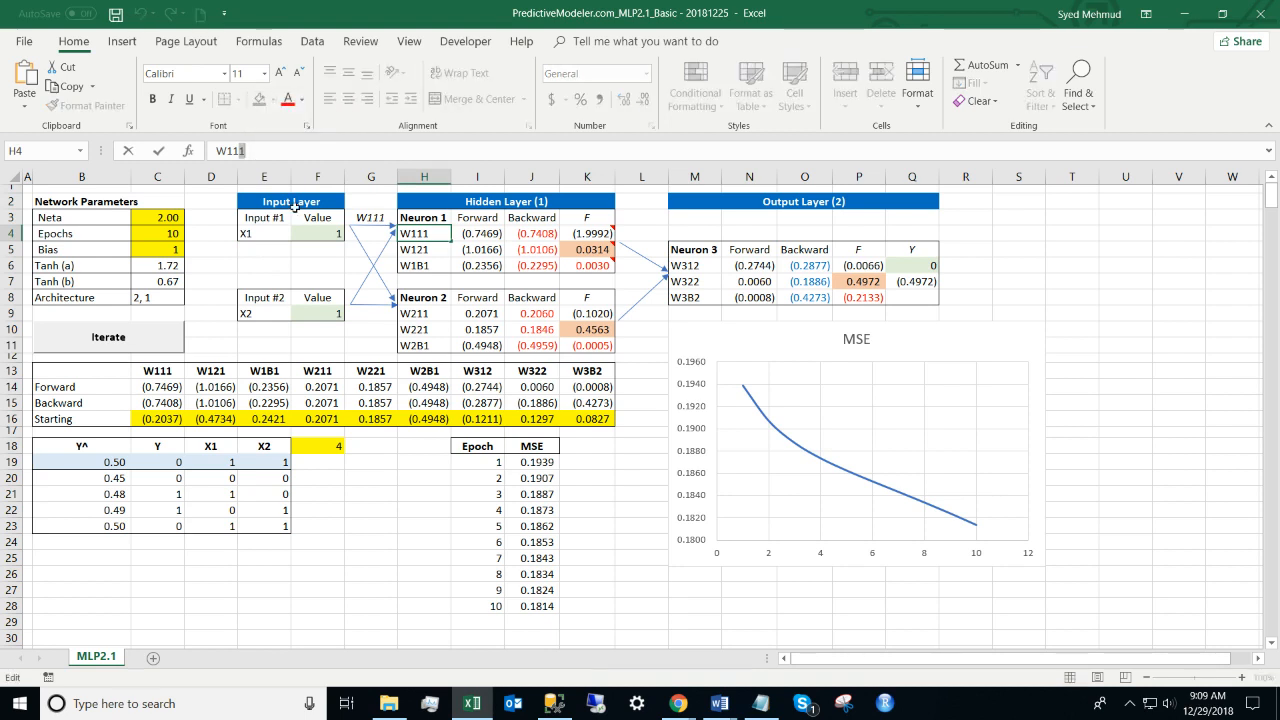
key(Escape)
drag(410, 201, 591, 337)
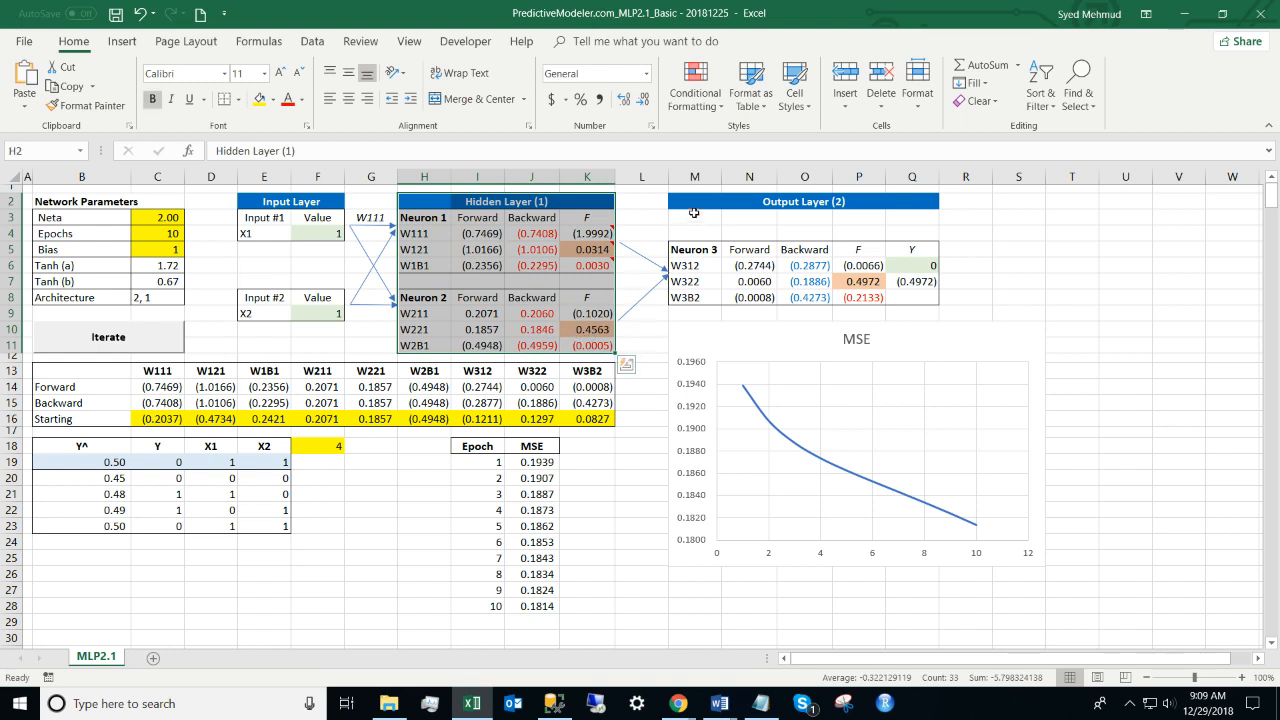
drag(693, 206, 901, 278)
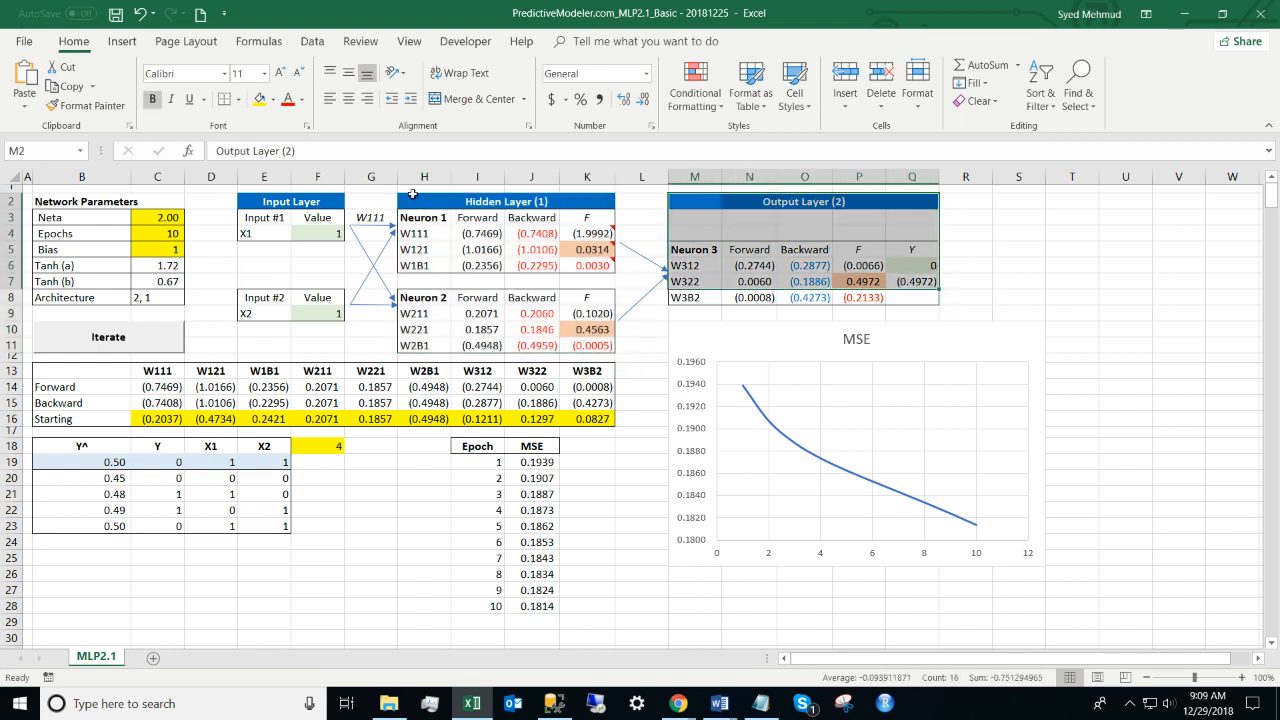
drag(410, 202, 594, 340)
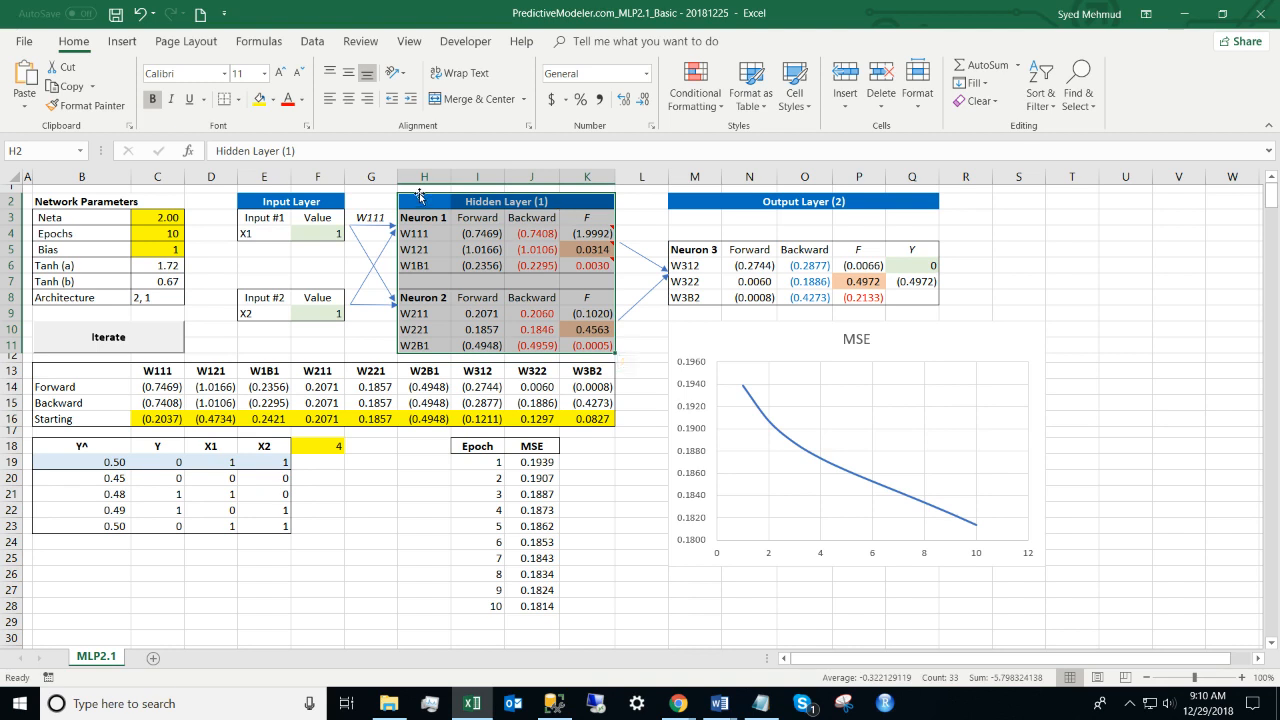
click(566, 206)
drag(566, 206, 787, 316)
click(705, 203)
drag(705, 203, 930, 302)
click(433, 234)
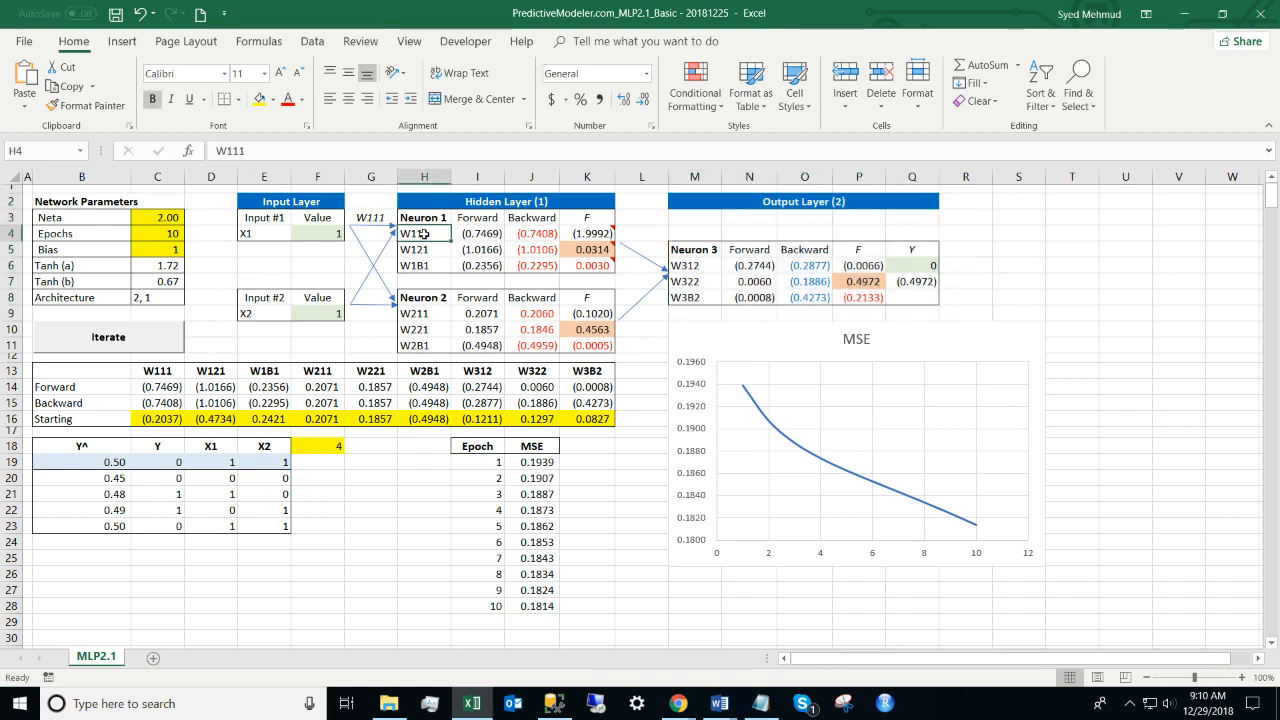
drag(220, 152, 292, 155)
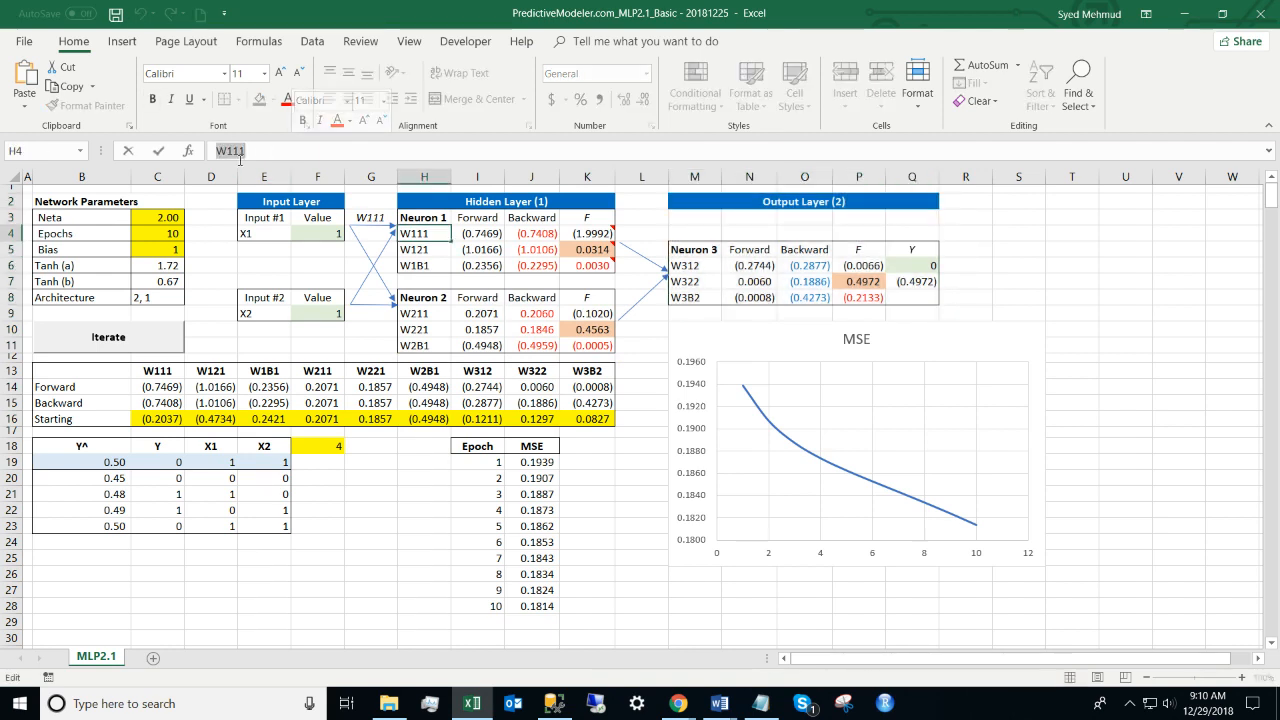
click(236, 151)
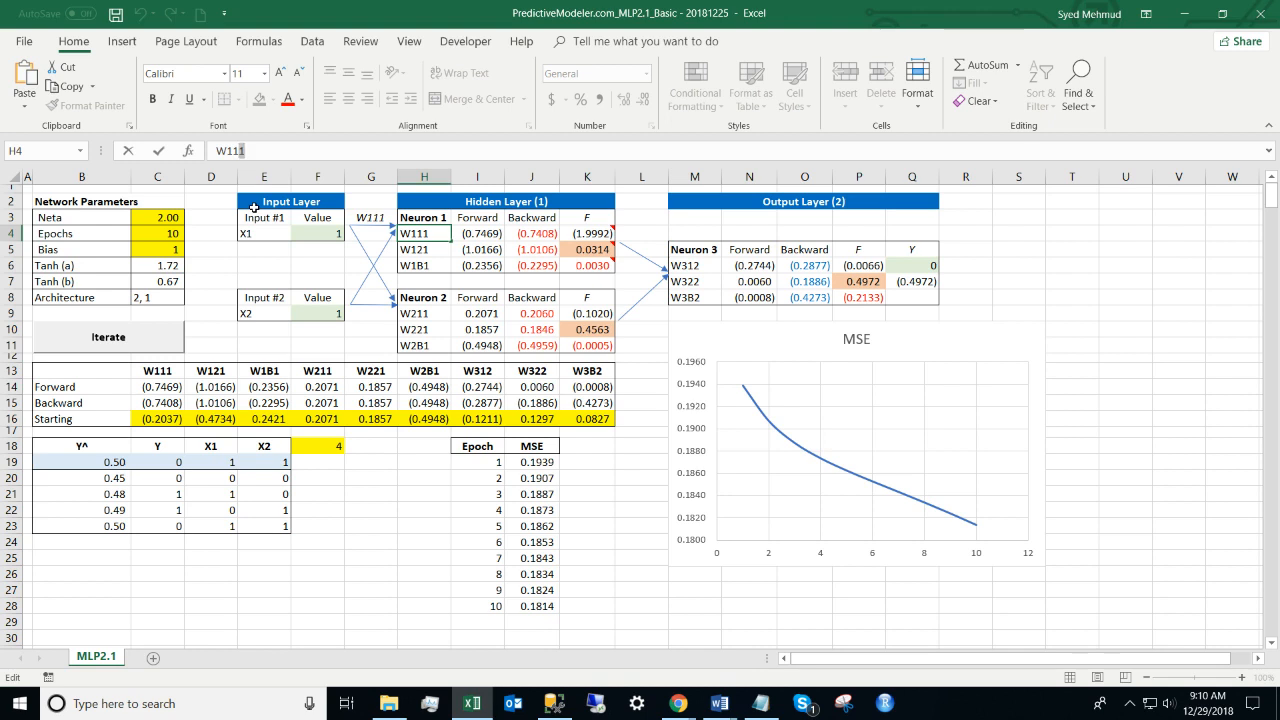
key(Return)
key(Down)
key(Down)
key(Down)
key(Down)
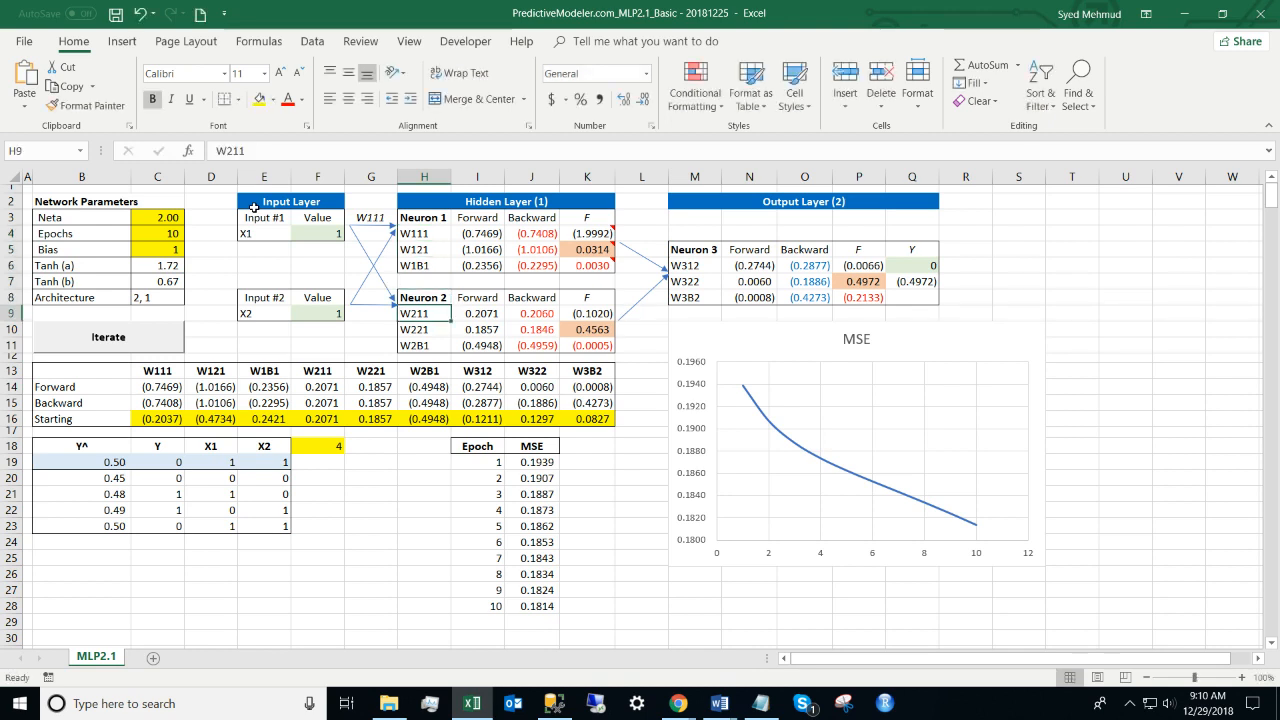
click(230, 150)
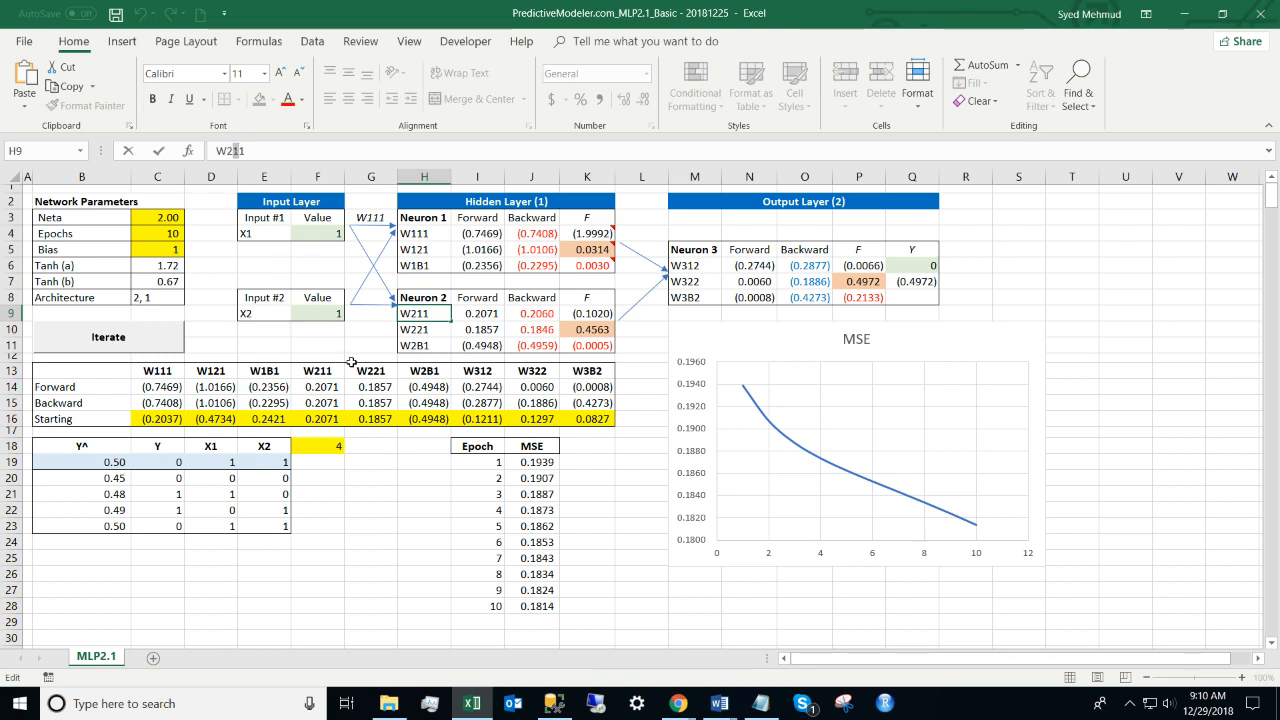
click(364, 252)
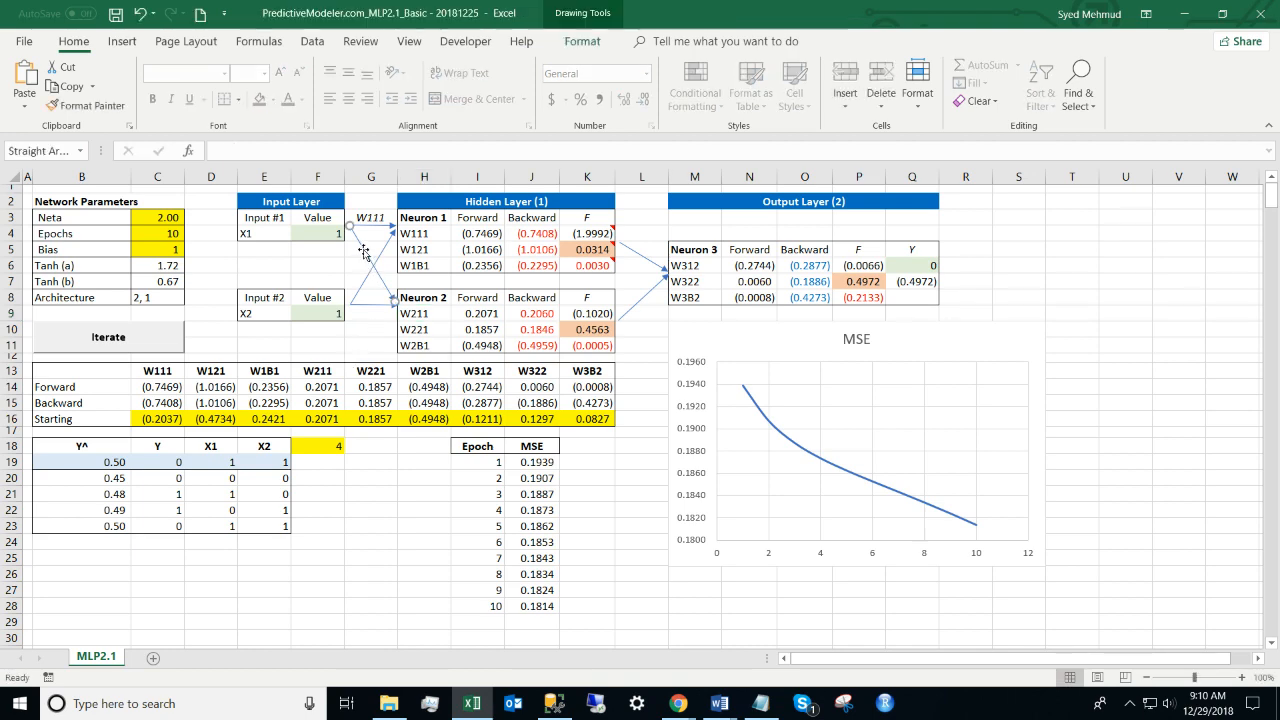
click(406, 311)
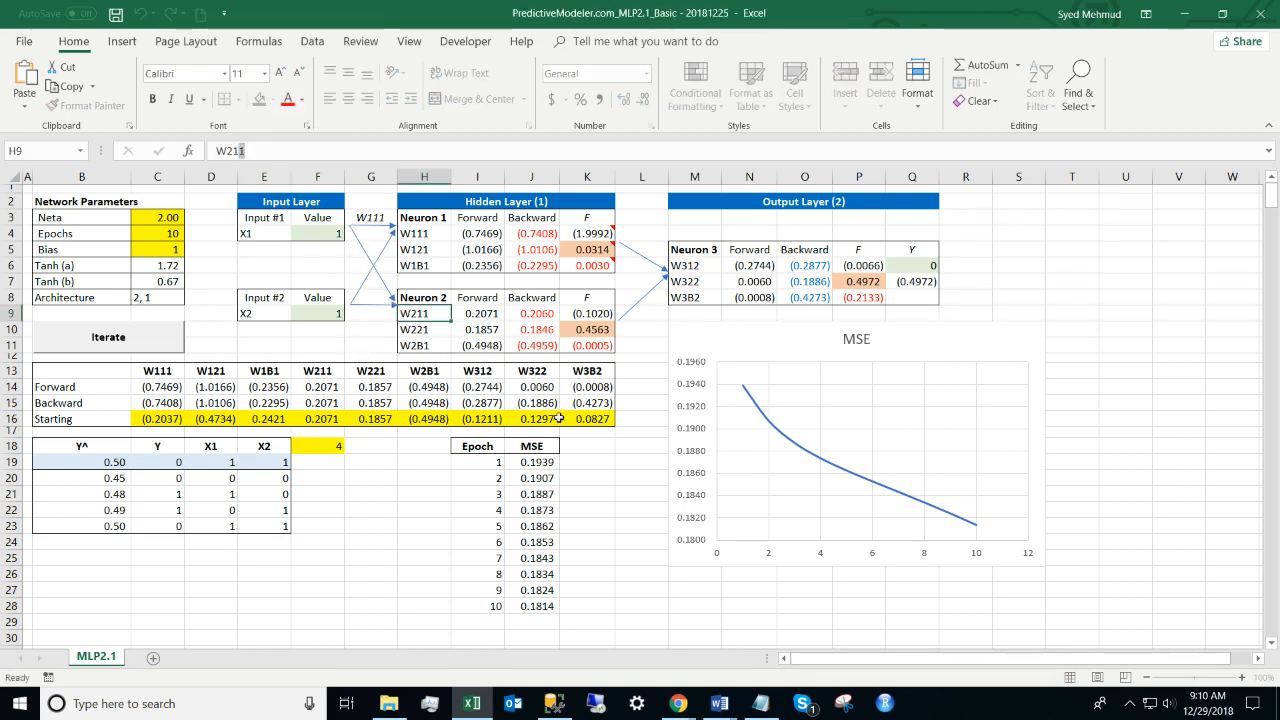
key(Return)
key(F2)
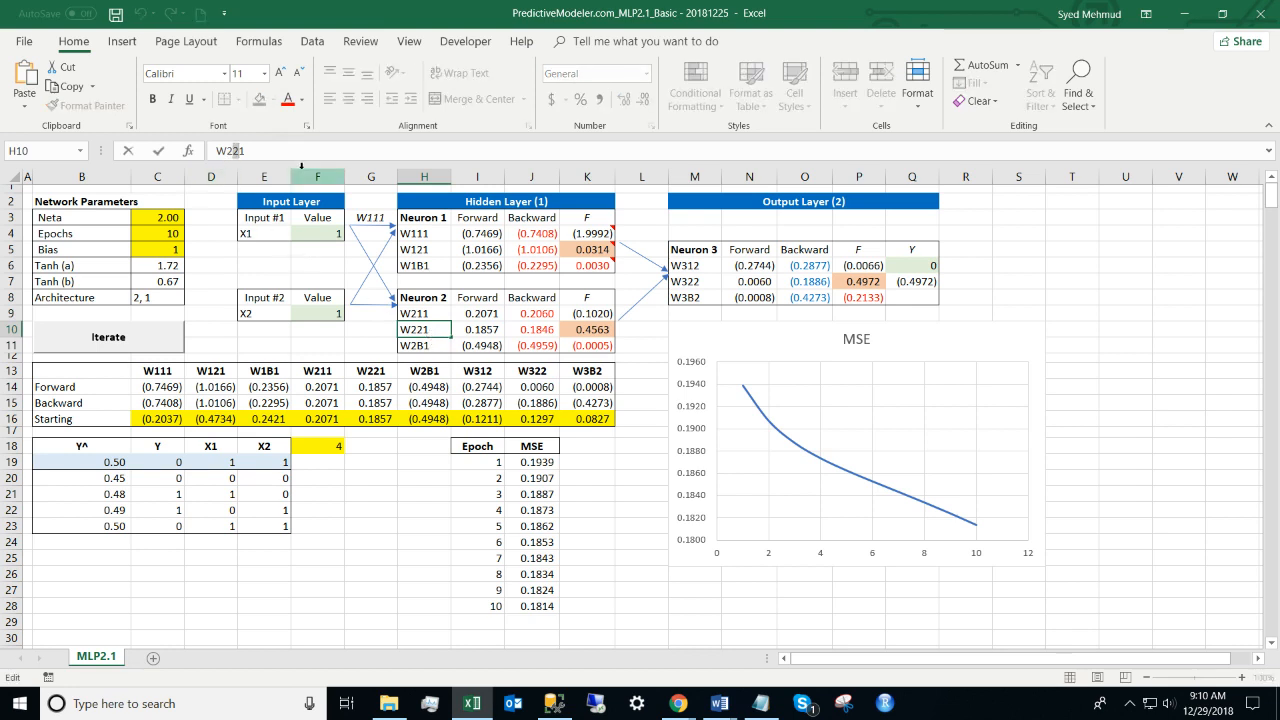
click(380, 304)
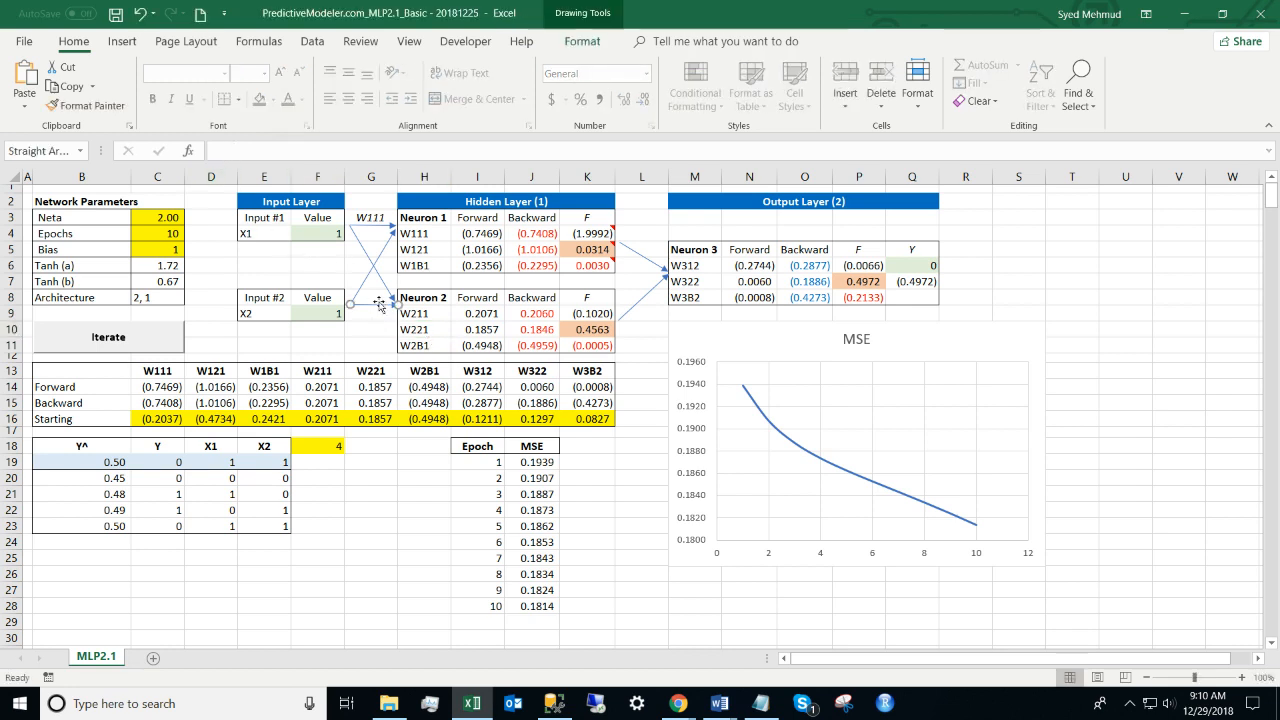
click(432, 329)
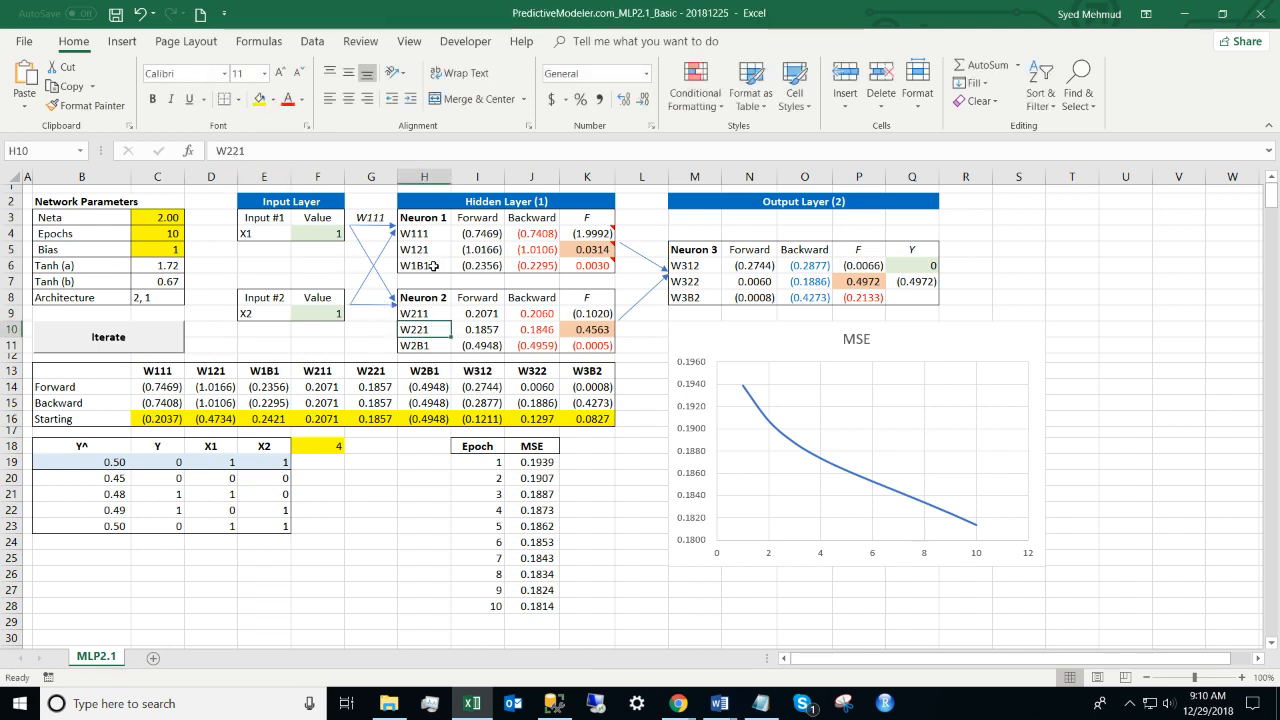
click(432, 266)
click(231, 151)
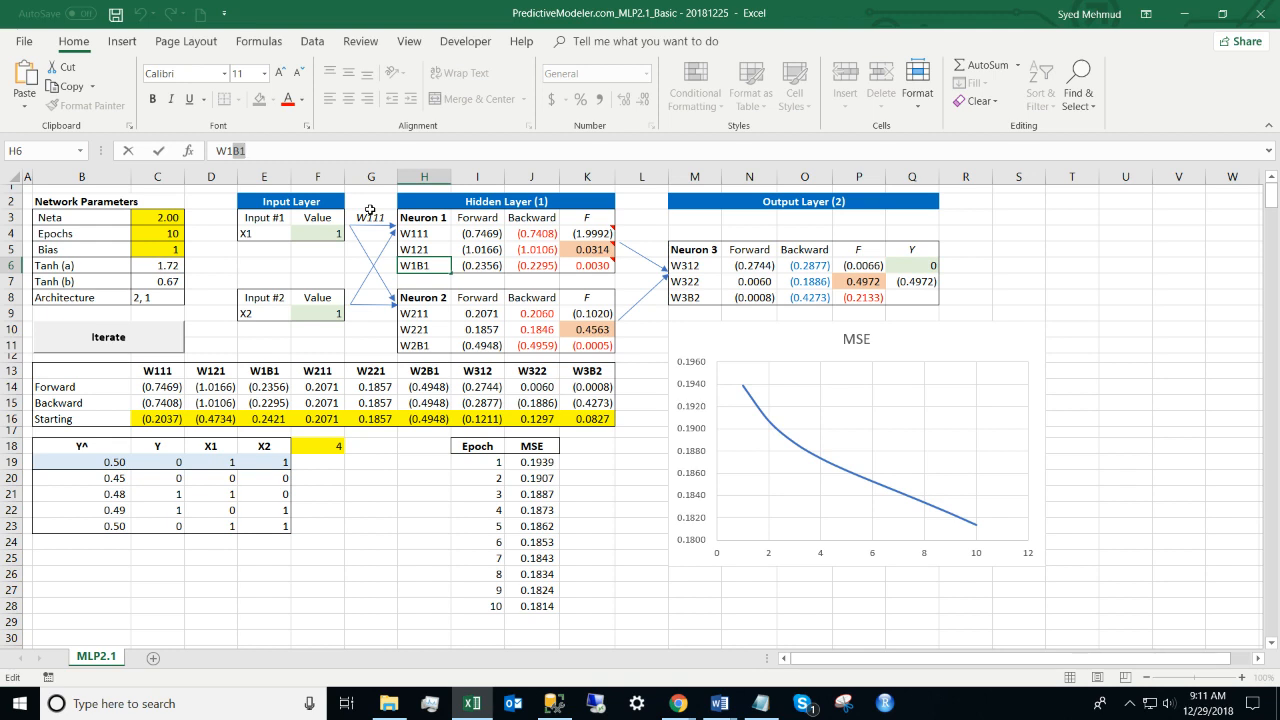
key(Escape)
key(Right)
key(Right)
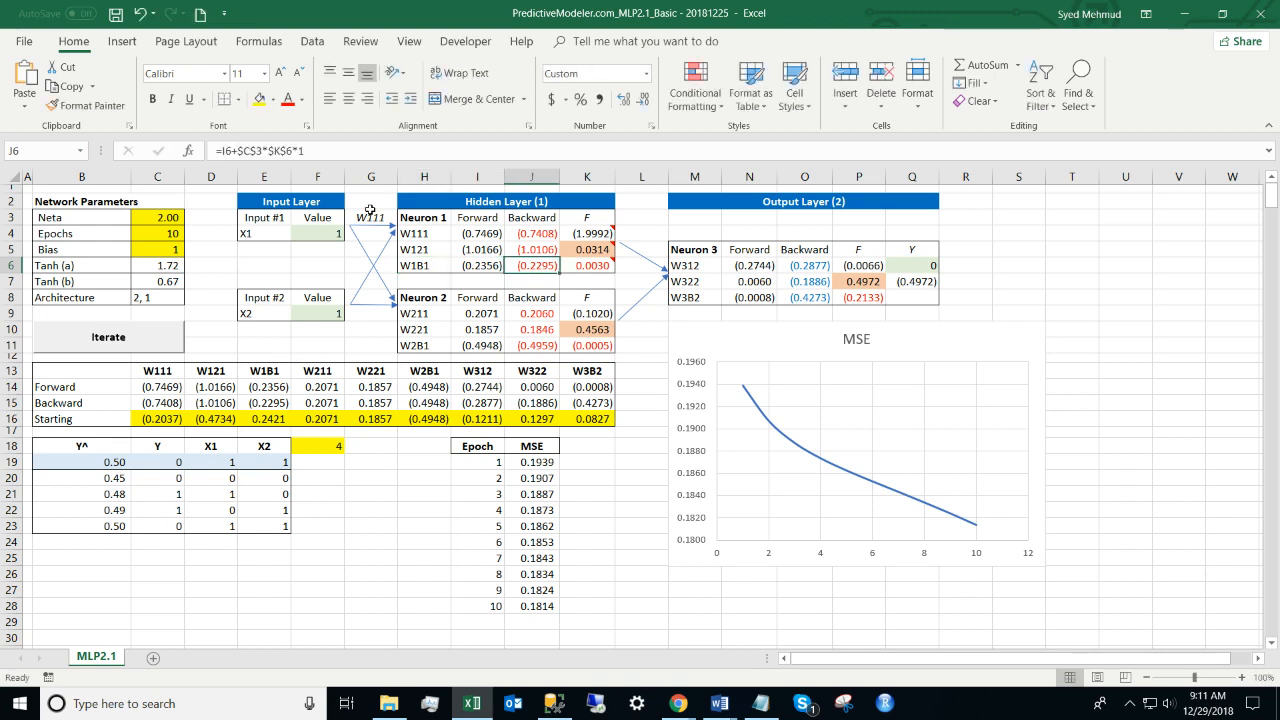
key(Left)
key(Left)
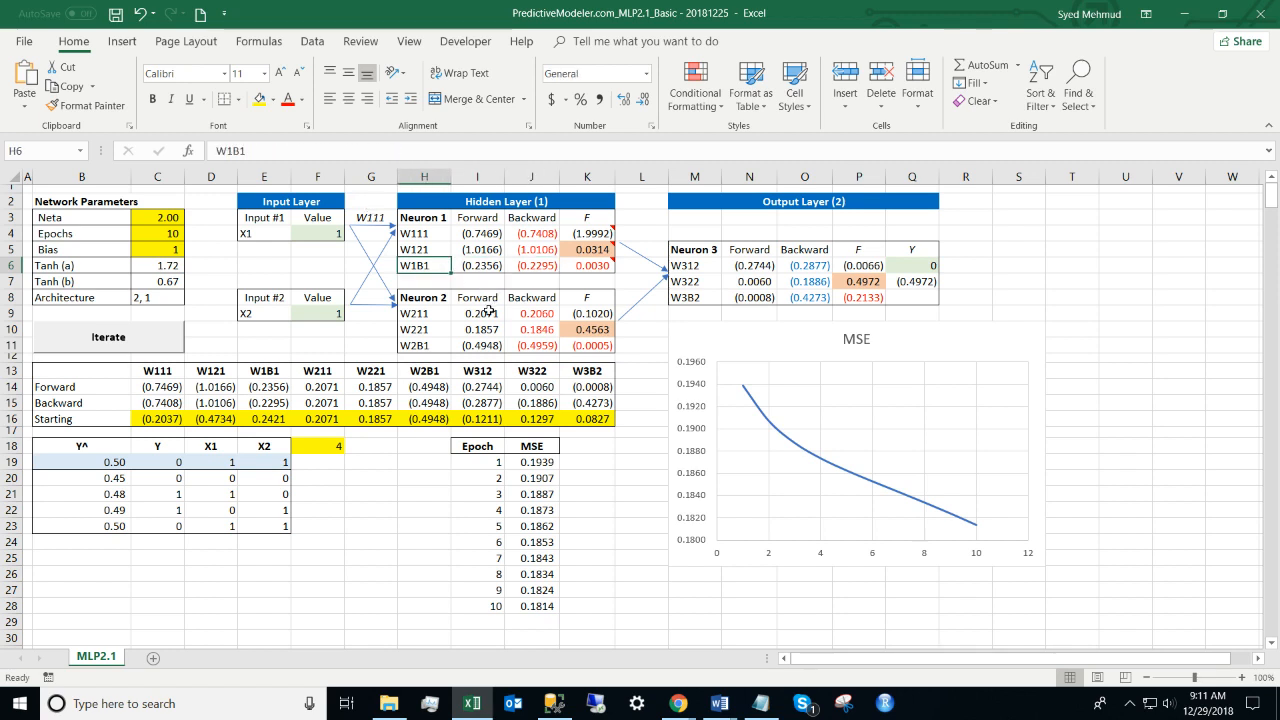
drag(431, 237, 431, 265)
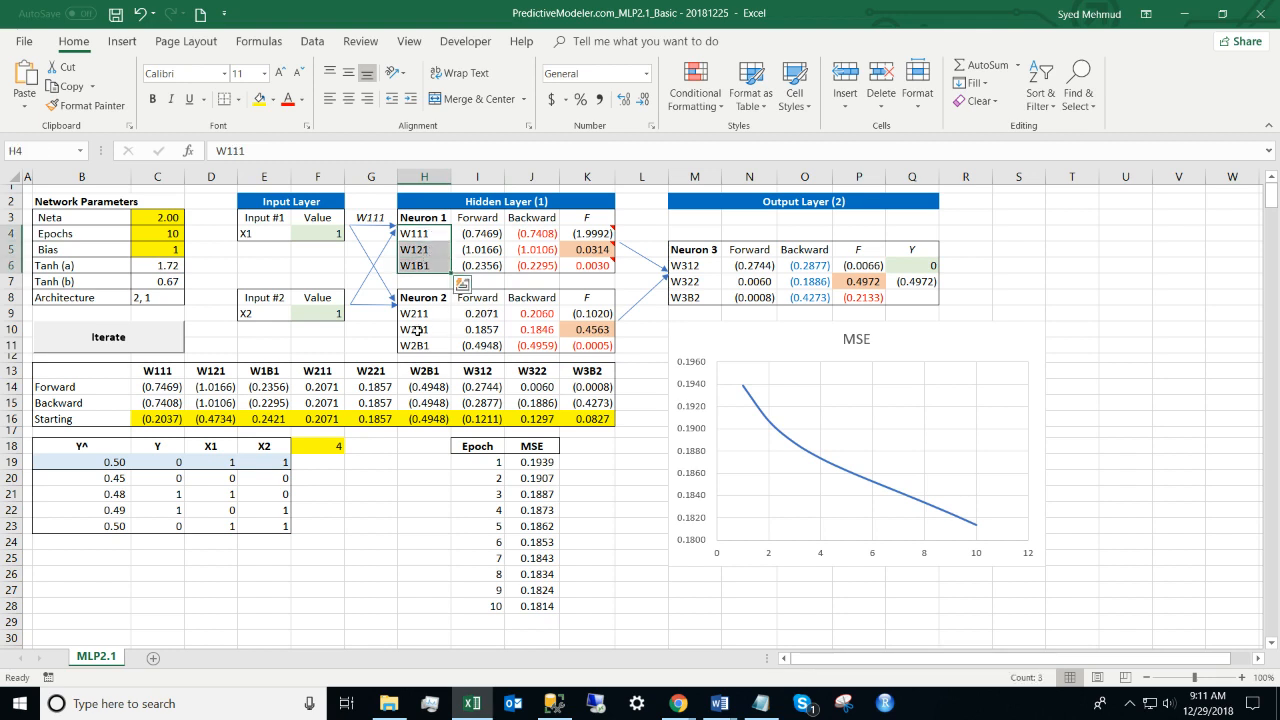
drag(423, 316, 428, 344)
click(702, 268)
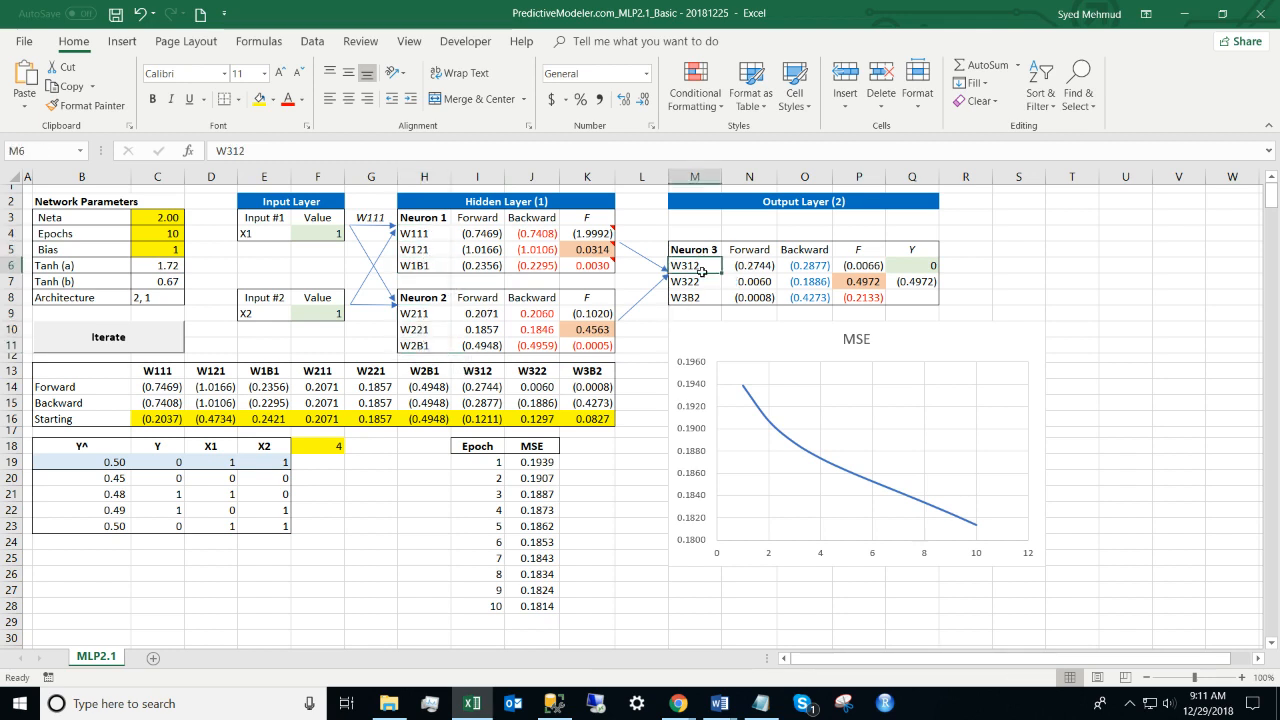
drag(702, 272, 702, 285)
drag(587, 383, 592, 372)
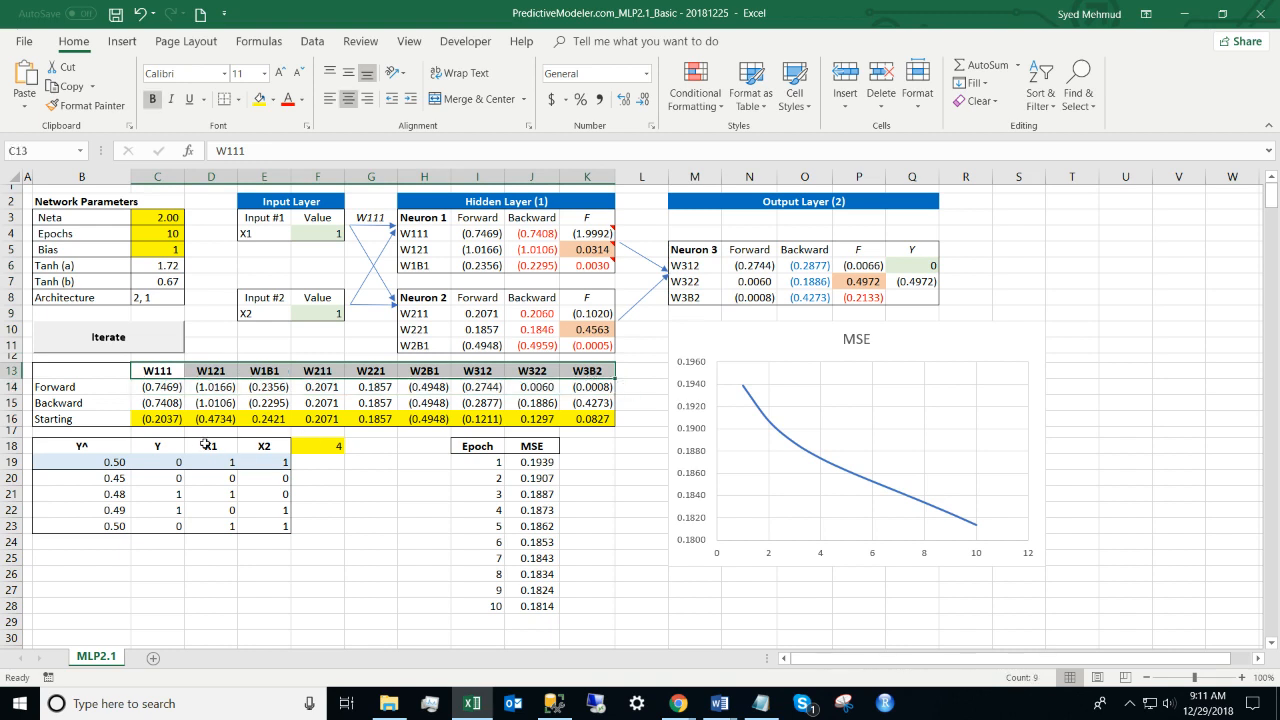
click(64, 418)
key(Right)
key(shift+Right)
key(shift+Right)
key(shift+Right)
key(shift+Right)
key(shift+Right)
key(shift+Right)
key(shift+Right)
key(shift+Right)
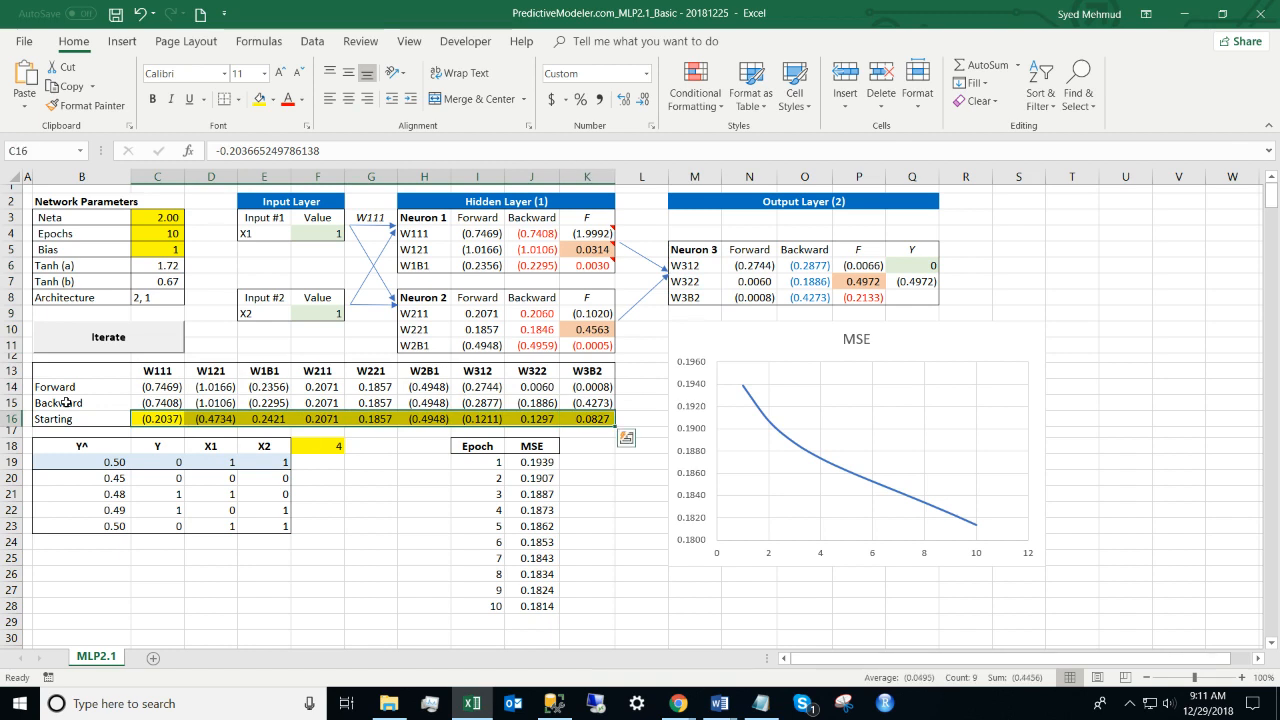
key(Right)
key(Right)
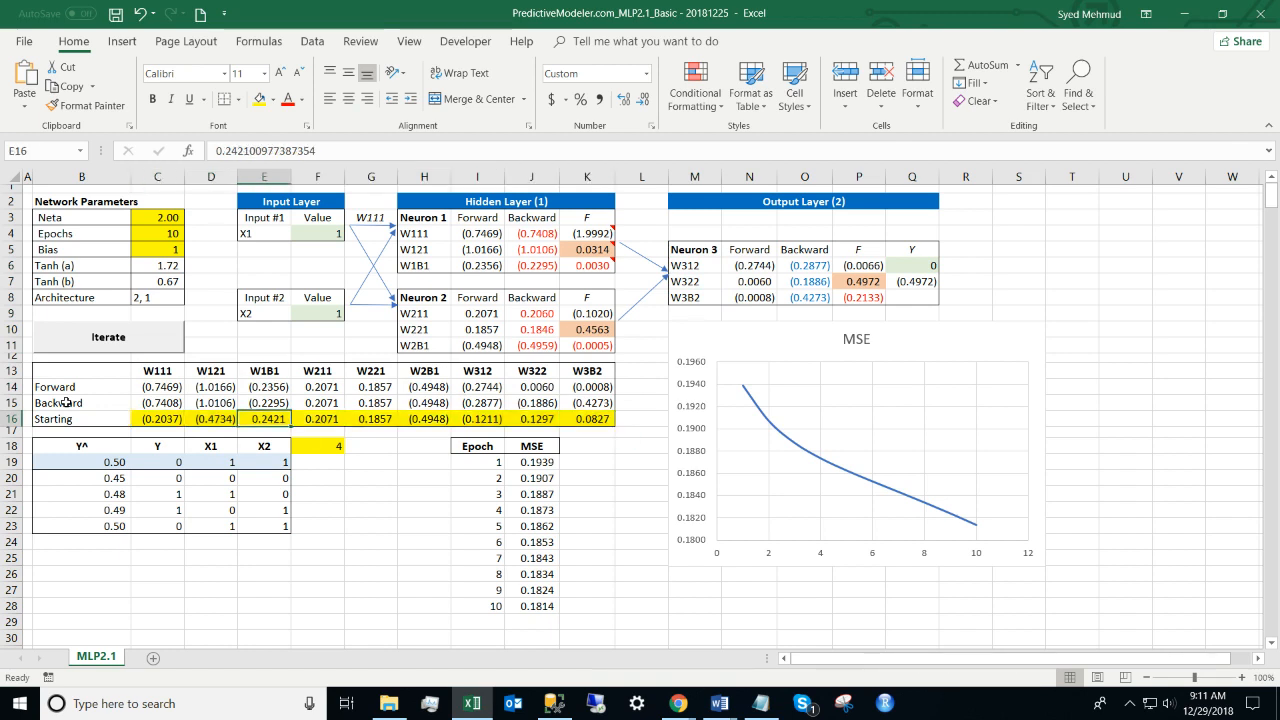
drag(150, 218, 153, 247)
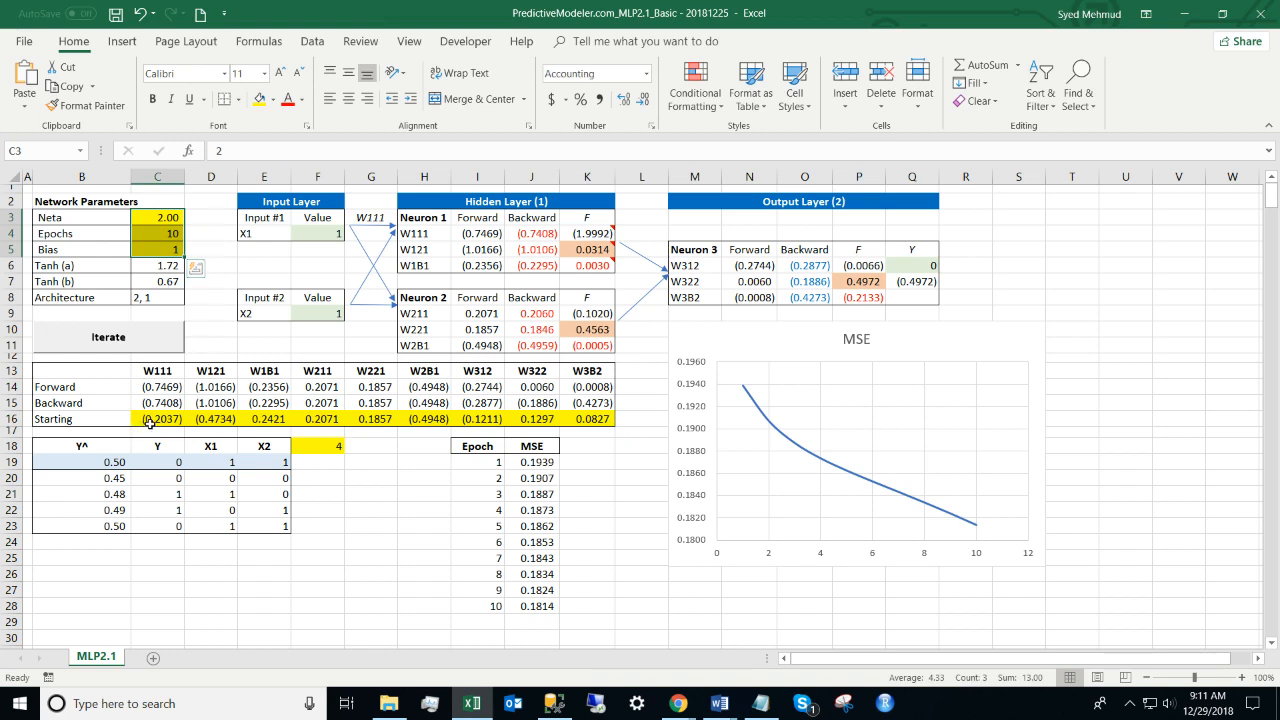
drag(149, 421, 595, 420)
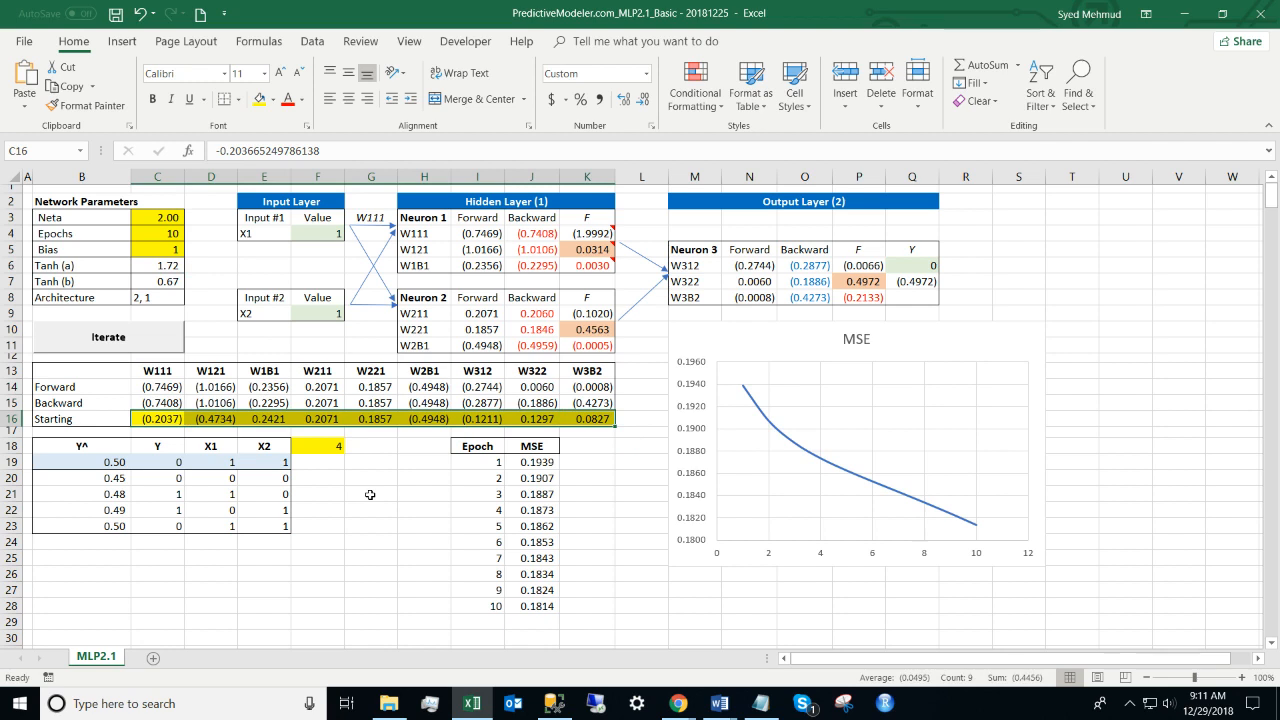
key(Right)
key(Right)
key(Right)
key(Right)
key(Right)
key(Right)
key(Right)
key(Right)
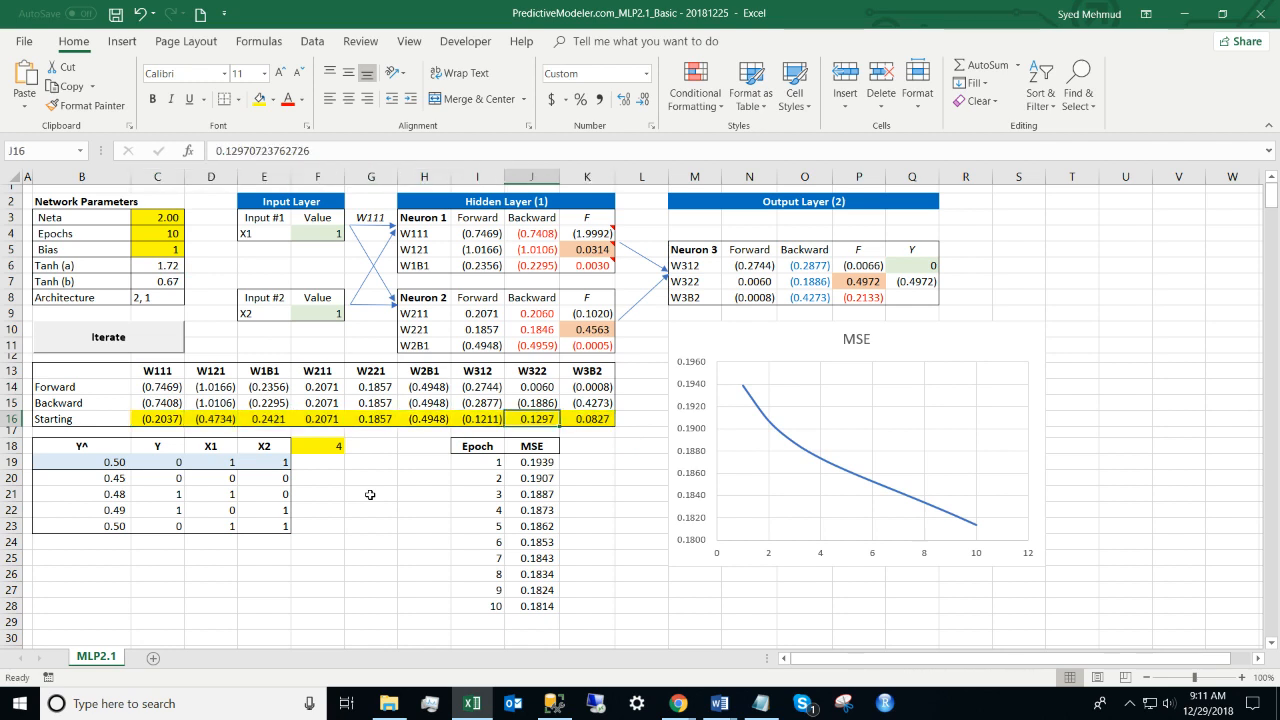
key(Left)
key(Left)
key(Left)
key(Left)
key(Left)
key(Left)
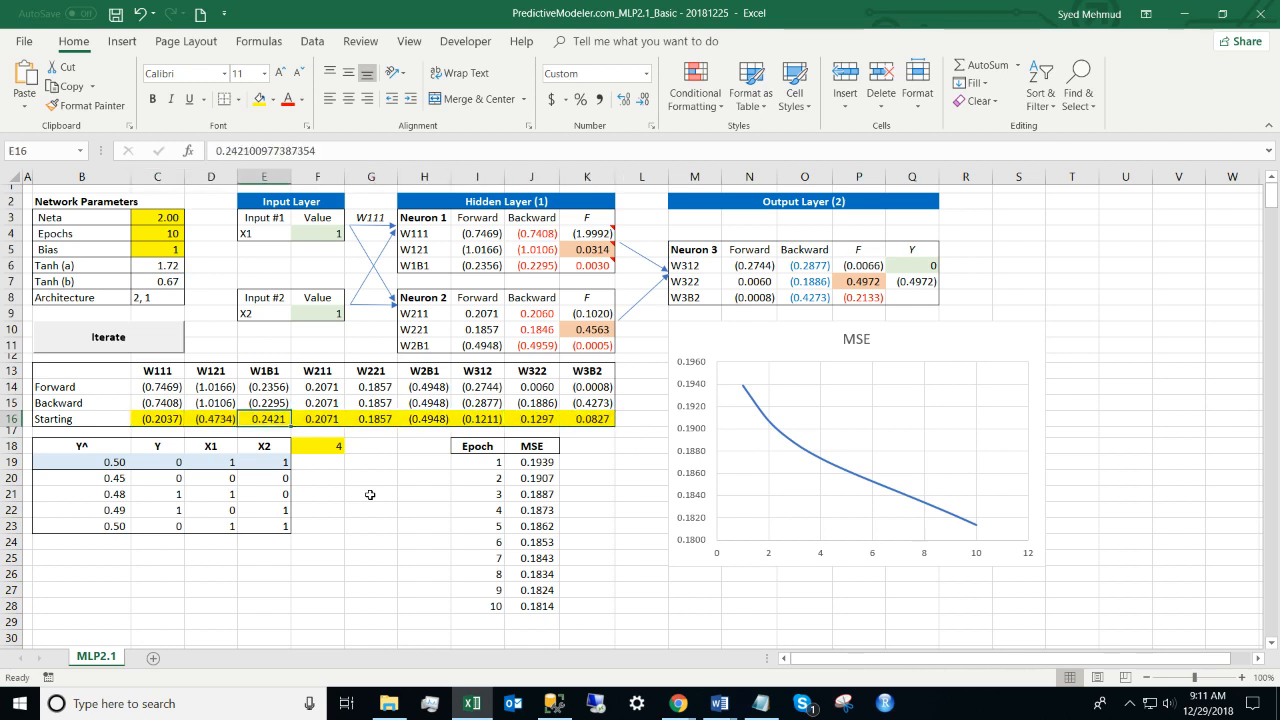
key(Left)
key(Left)
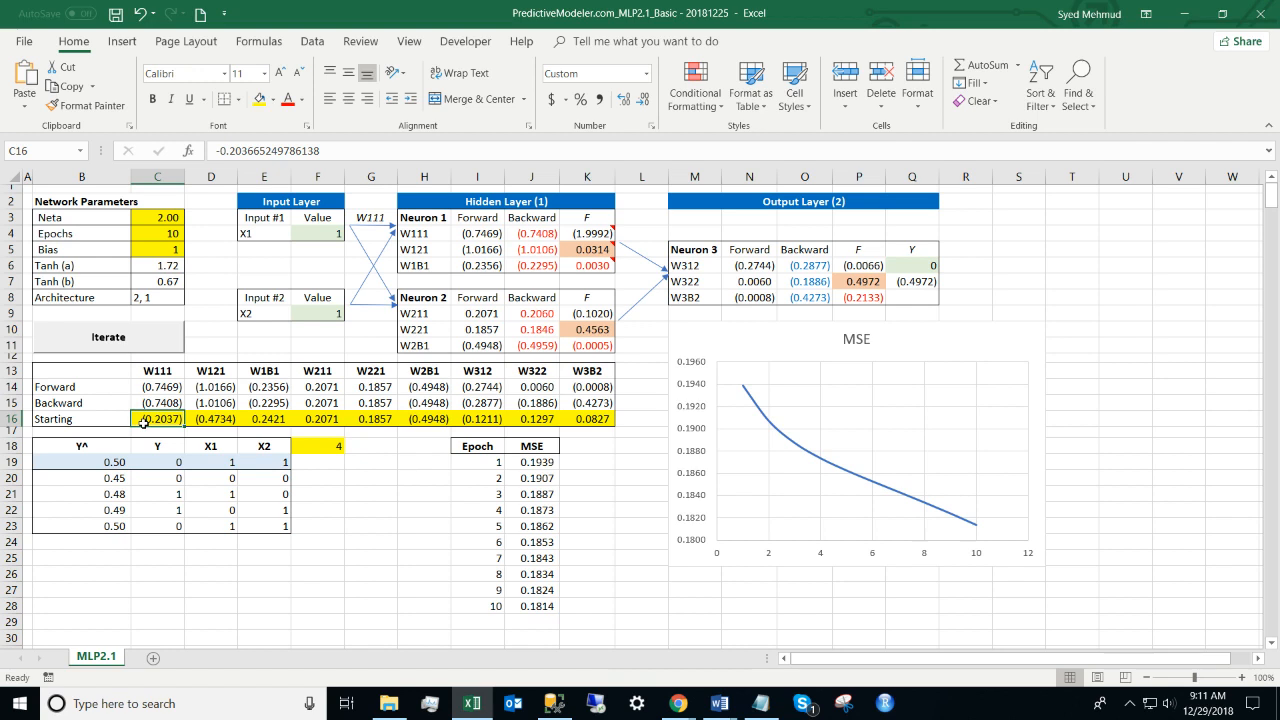
key(shift+Right)
key(shift+Right)
key(shift+Right)
key(shift+Right)
key(shift+Right)
key(shift+Right)
key(shift+Right)
key(shift+Right)
key(Up)
key(Up)
key(shift+Right)
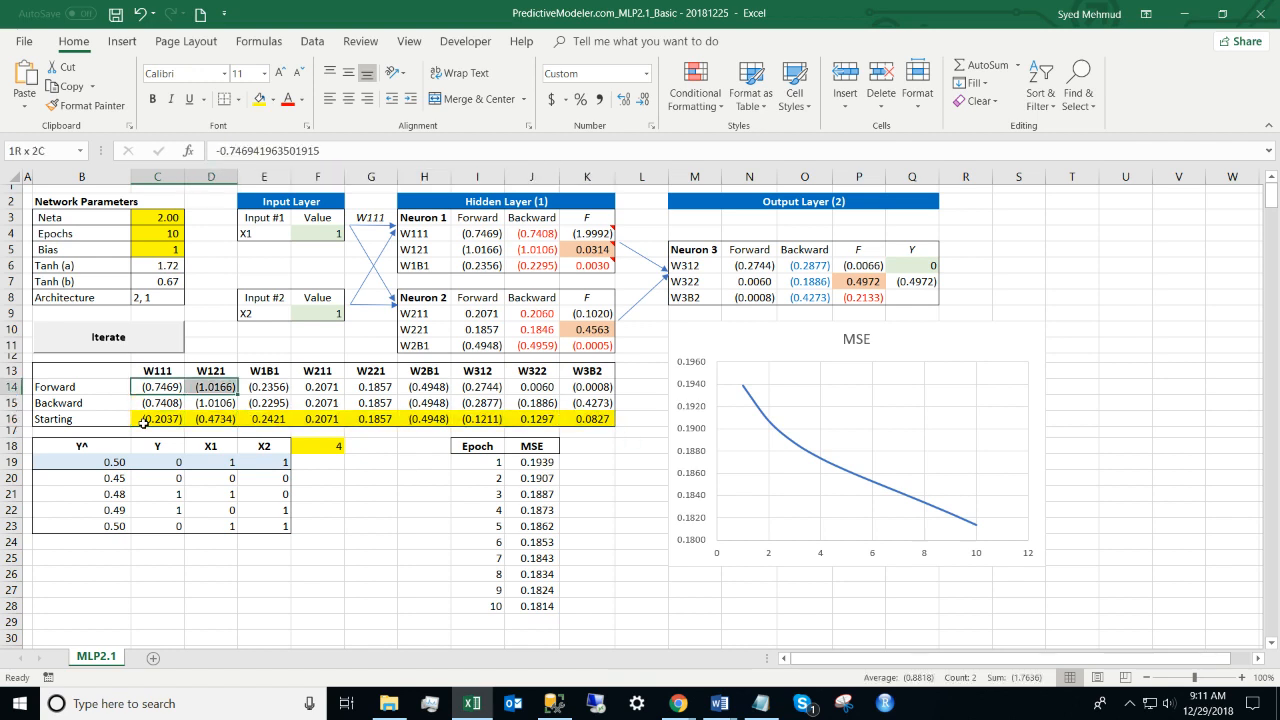
key(shift+Right)
key(shift+Right)
key(shift+Right)
key(shift+Right)
key(shift+Right)
key(shift+Right)
key(shift+Right)
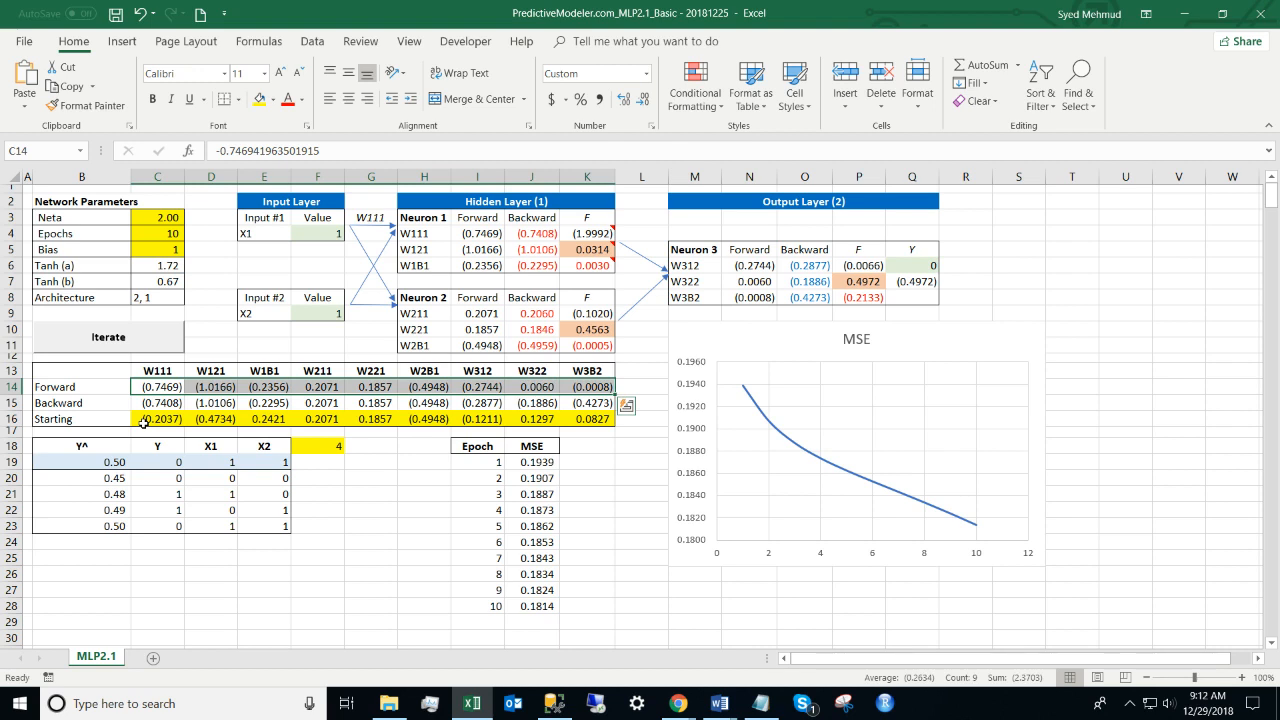
drag(477, 217, 478, 342)
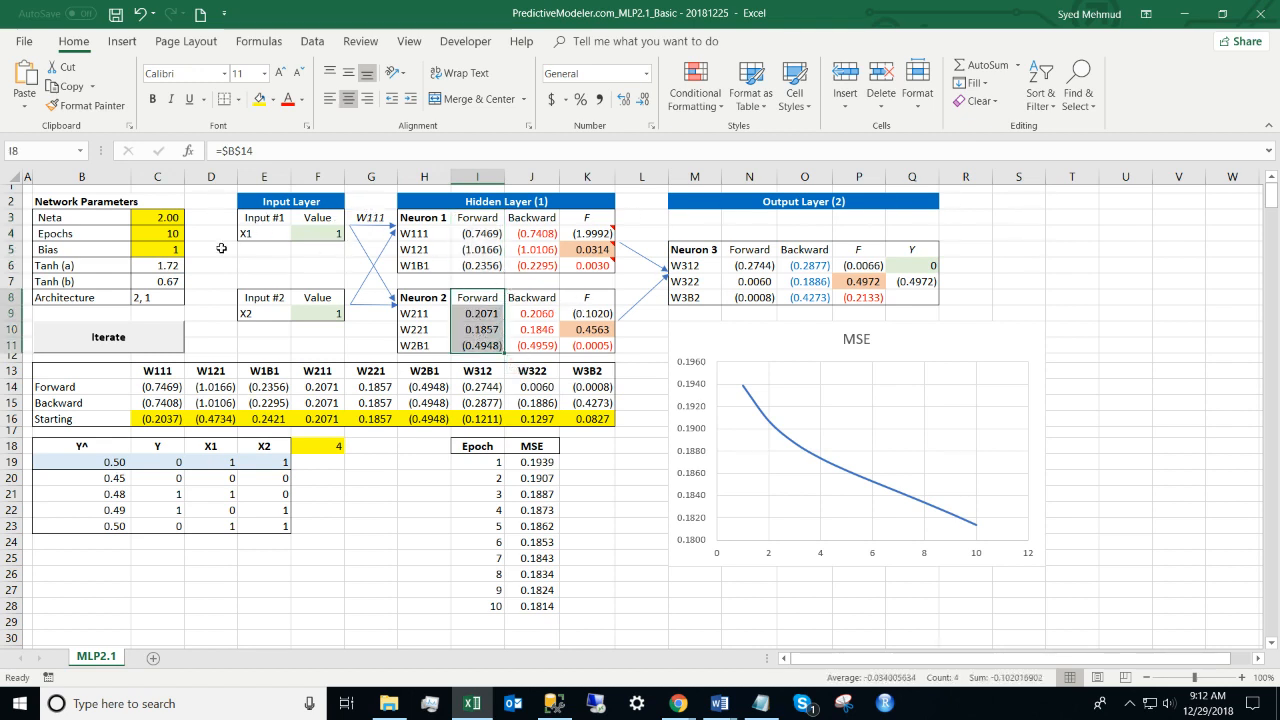
mouse_move(215, 265)
mouse_down()
mouse_move(988, 248)
mouse_move(195, 251)
mouse_up()
click(930, 230)
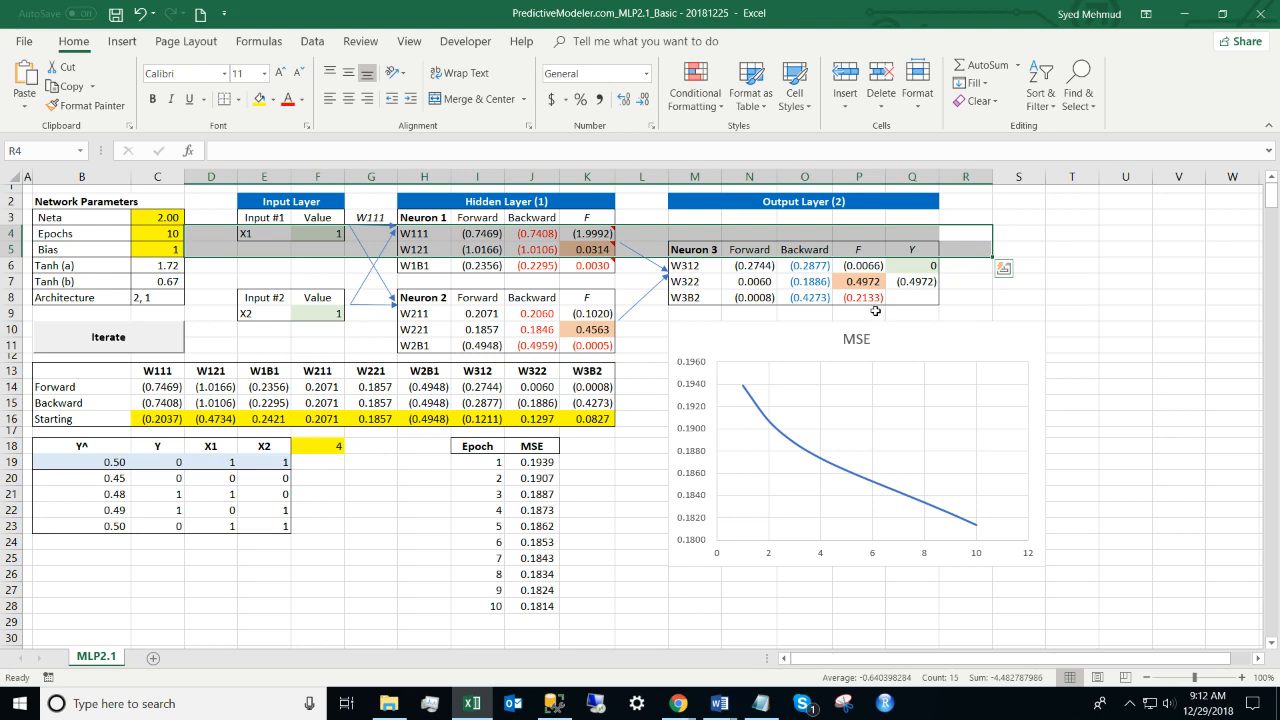
Step: Set Epochs to 1 and rerun Iterate, logging one epoch with MSE 0.1939
click(156, 232)
text(1)
key(Return)
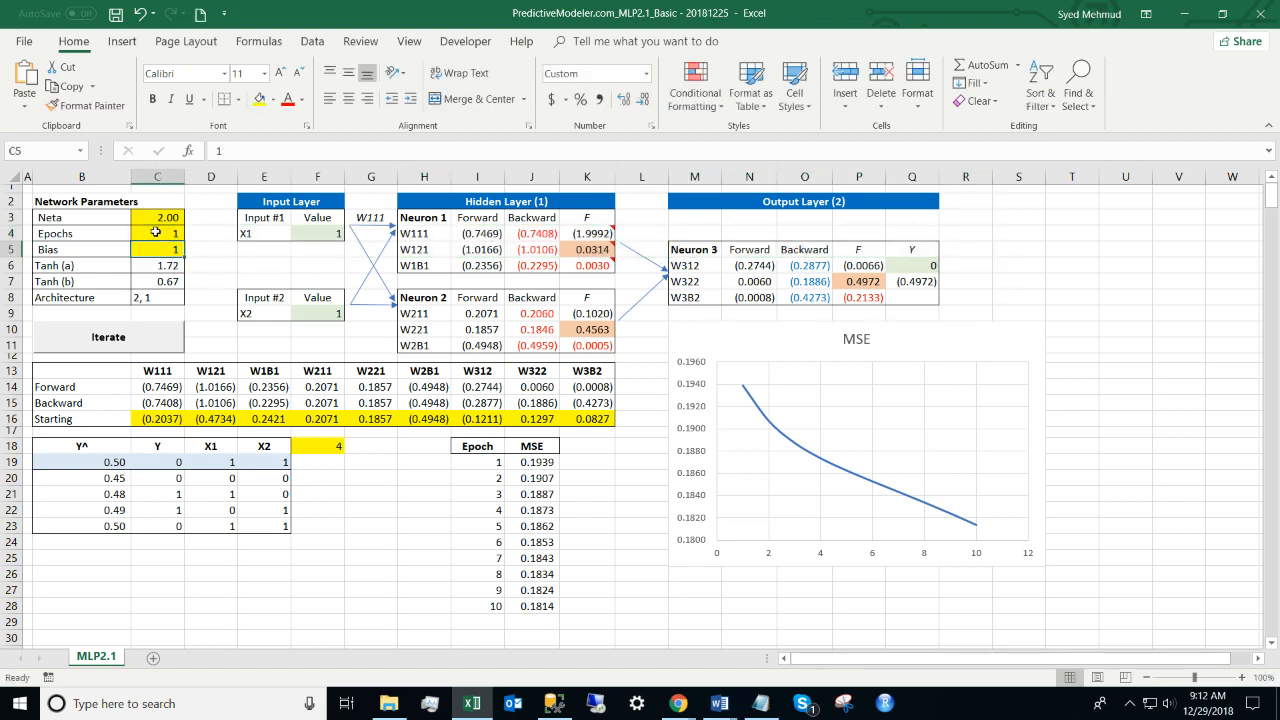
click(123, 344)
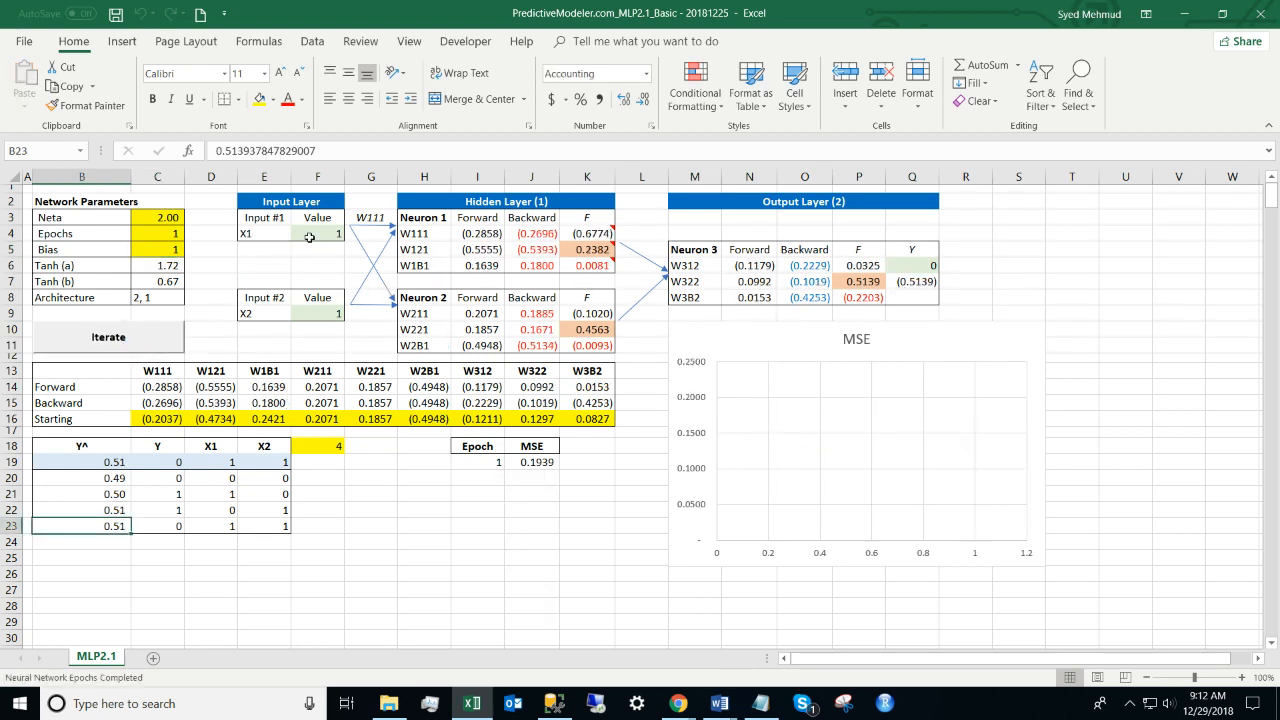
click(314, 314)
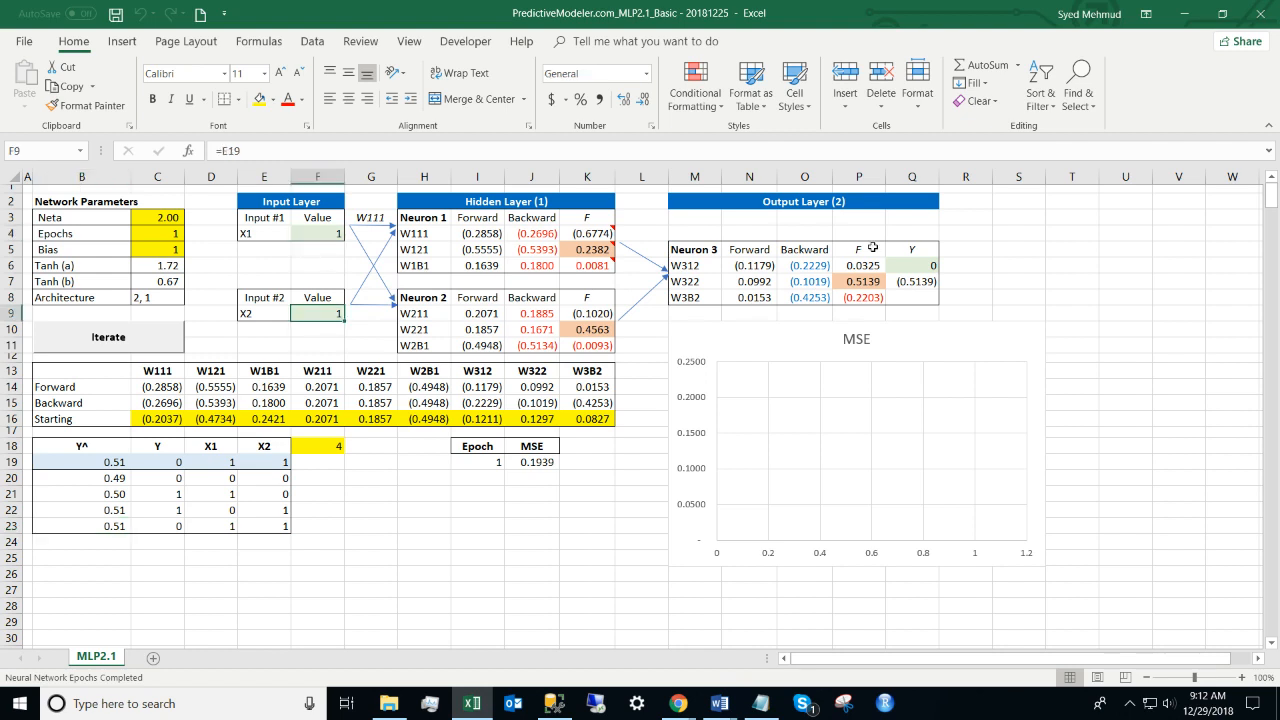
click(912, 282)
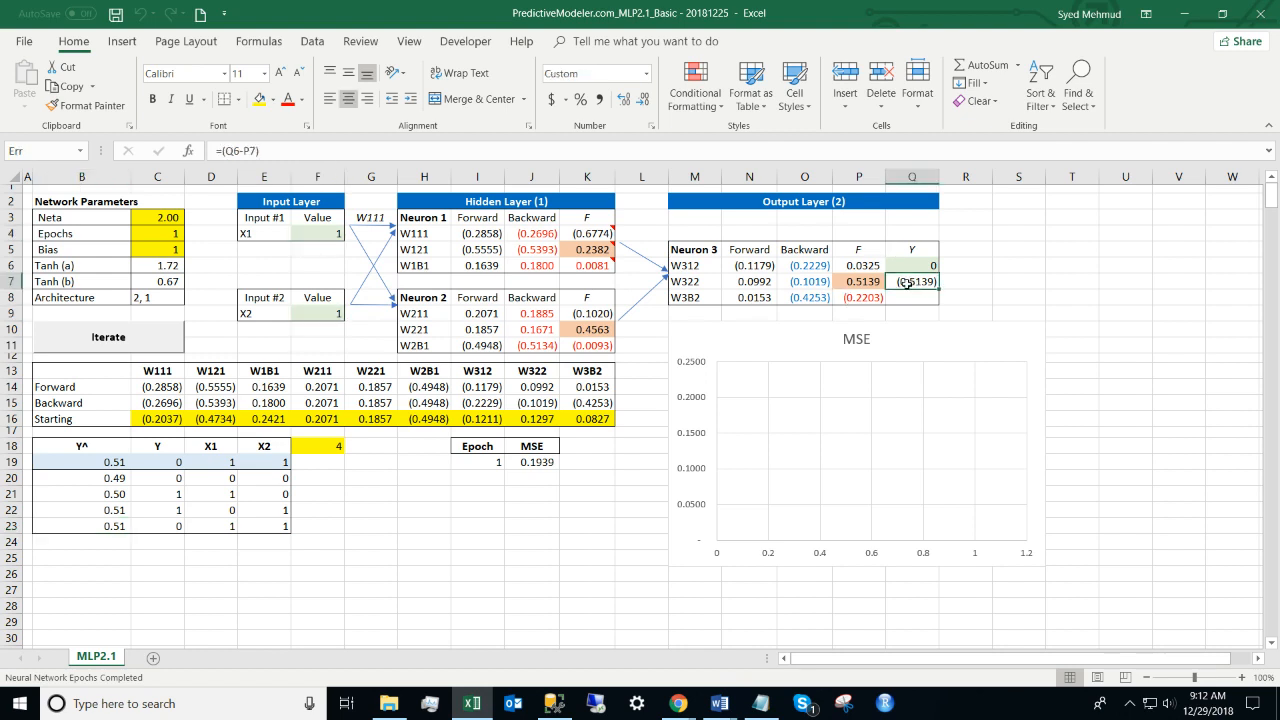
key(F2)
key(Escape)
key(Right)
key(Left)
double_click(858, 298)
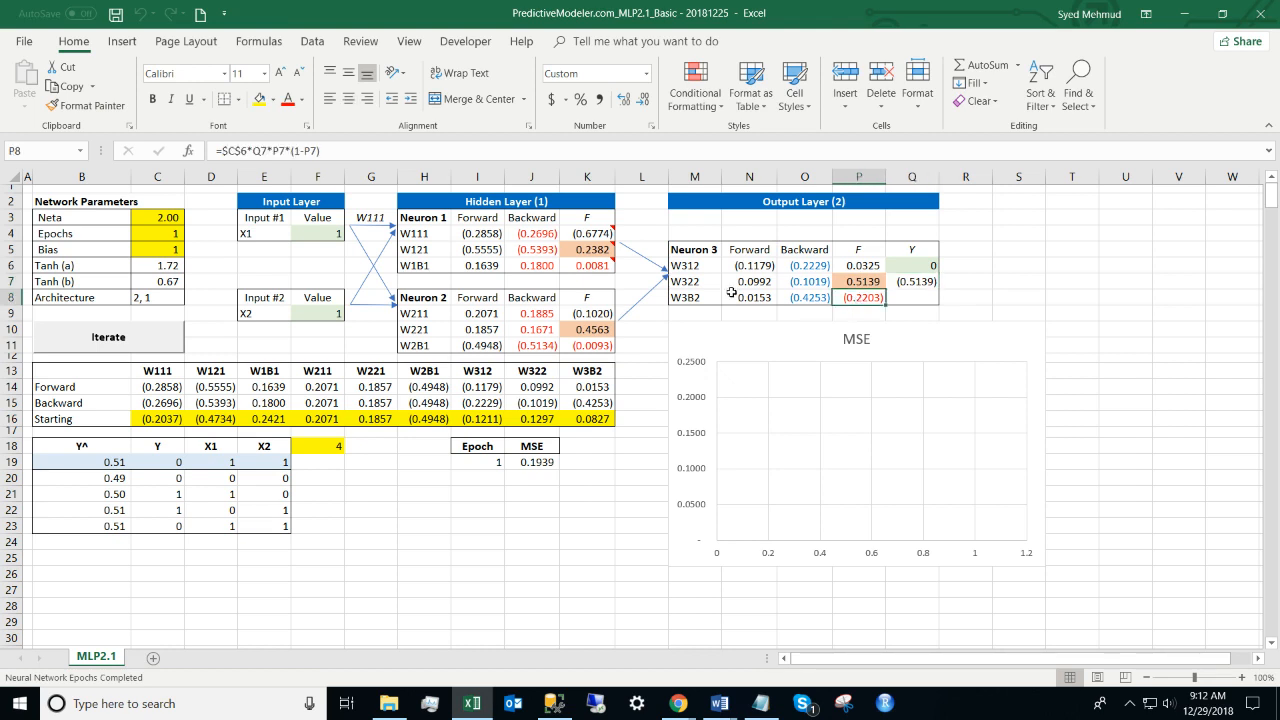
key(shift+Home)
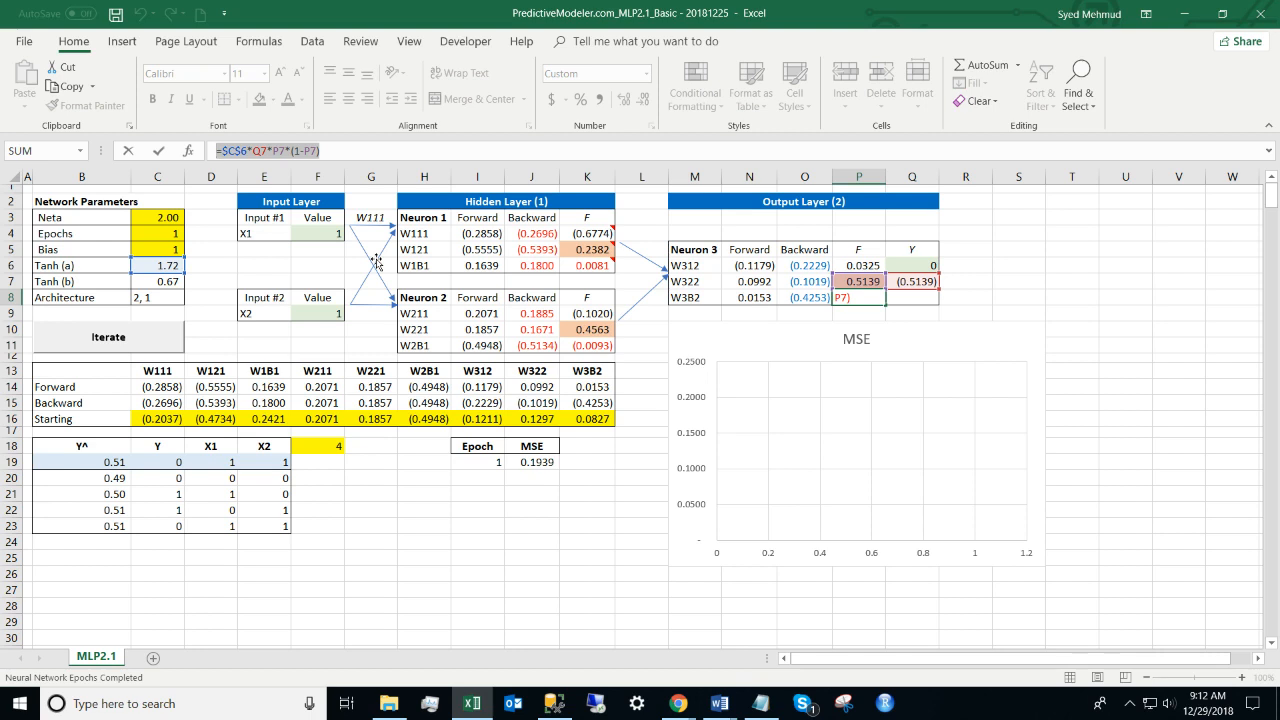
key(Escape)
key(Left)
key(Up)
key(Up)
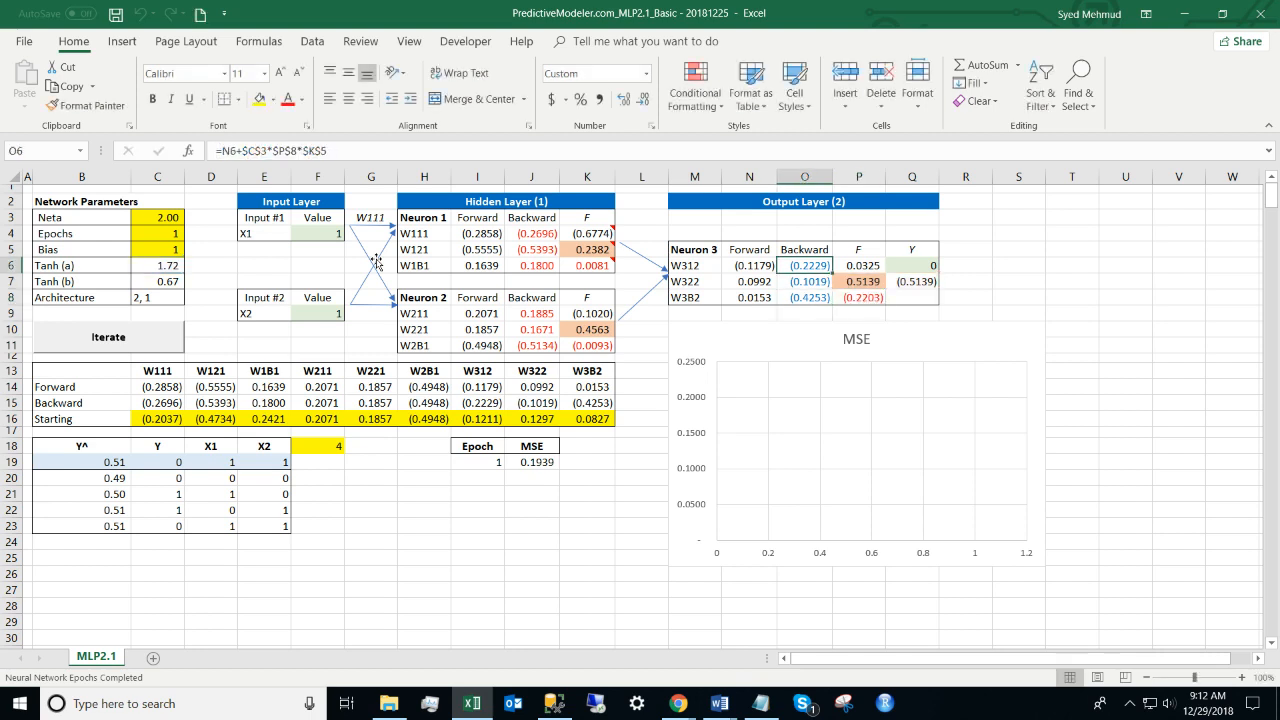
key(Down)
key(Down)
key(Up)
key(Up)
key(Down)
key(Down)
key(Left)
key(Up)
key(Up)
key(Up)
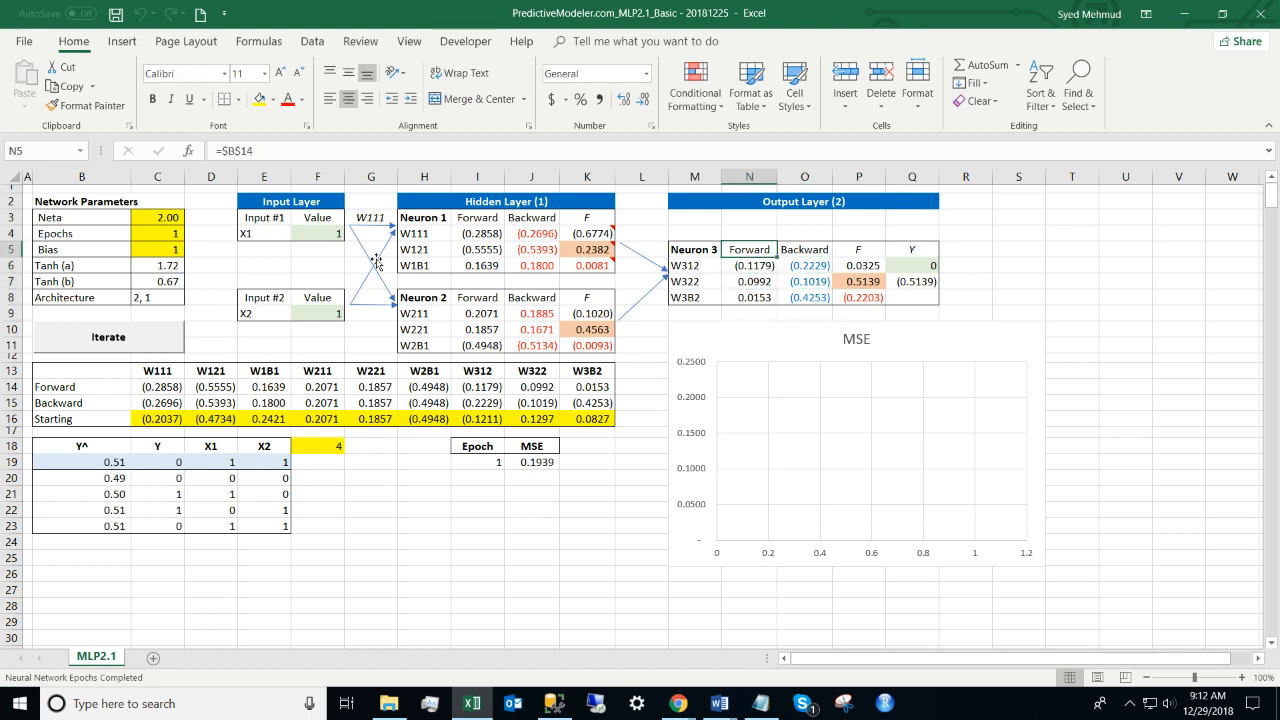
key(shift+Down)
key(shift+Down)
key(shift+Down)
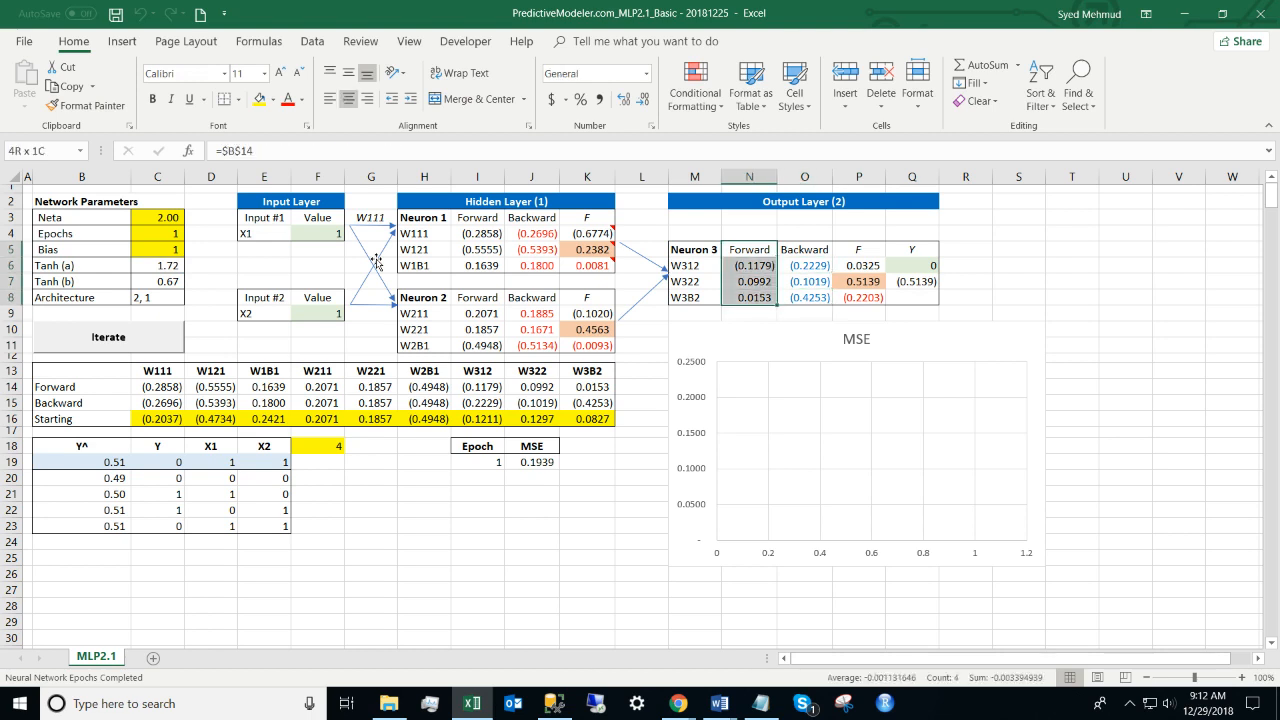
key(Right)
key(shift+Down)
key(shift+Down)
key(shift+Down)
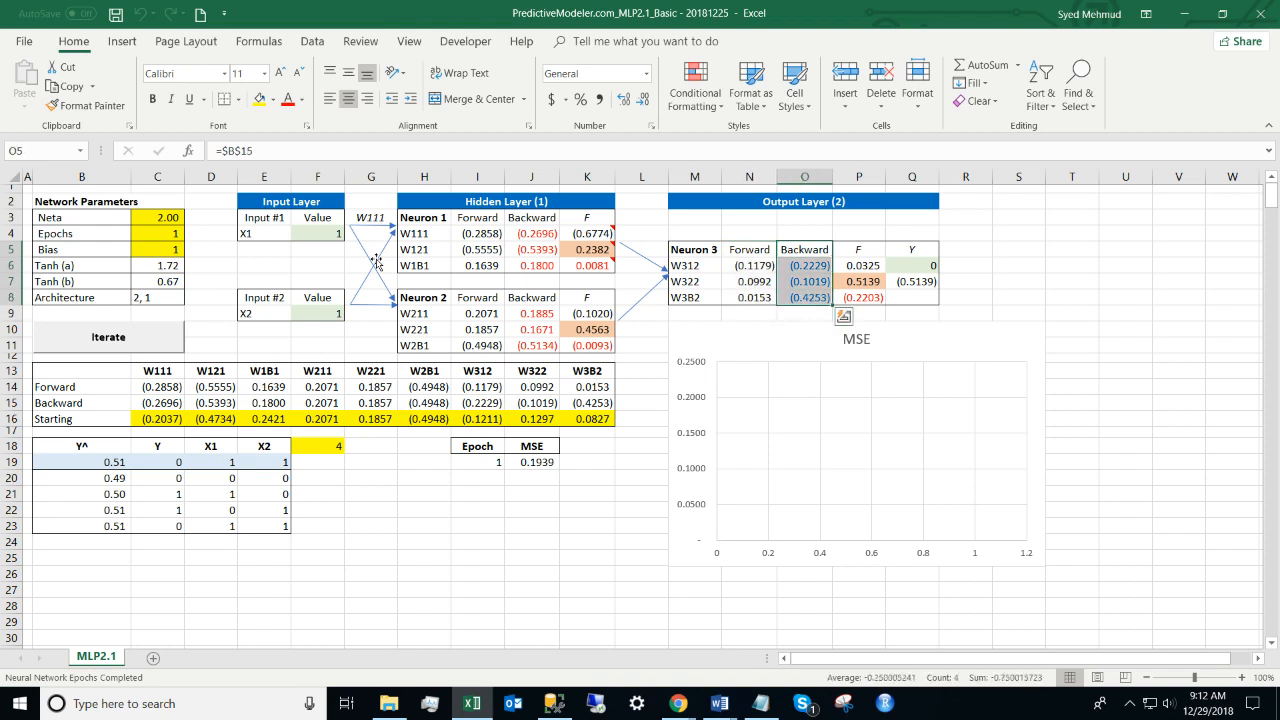
key(Down)
key(Down)
key(Down)
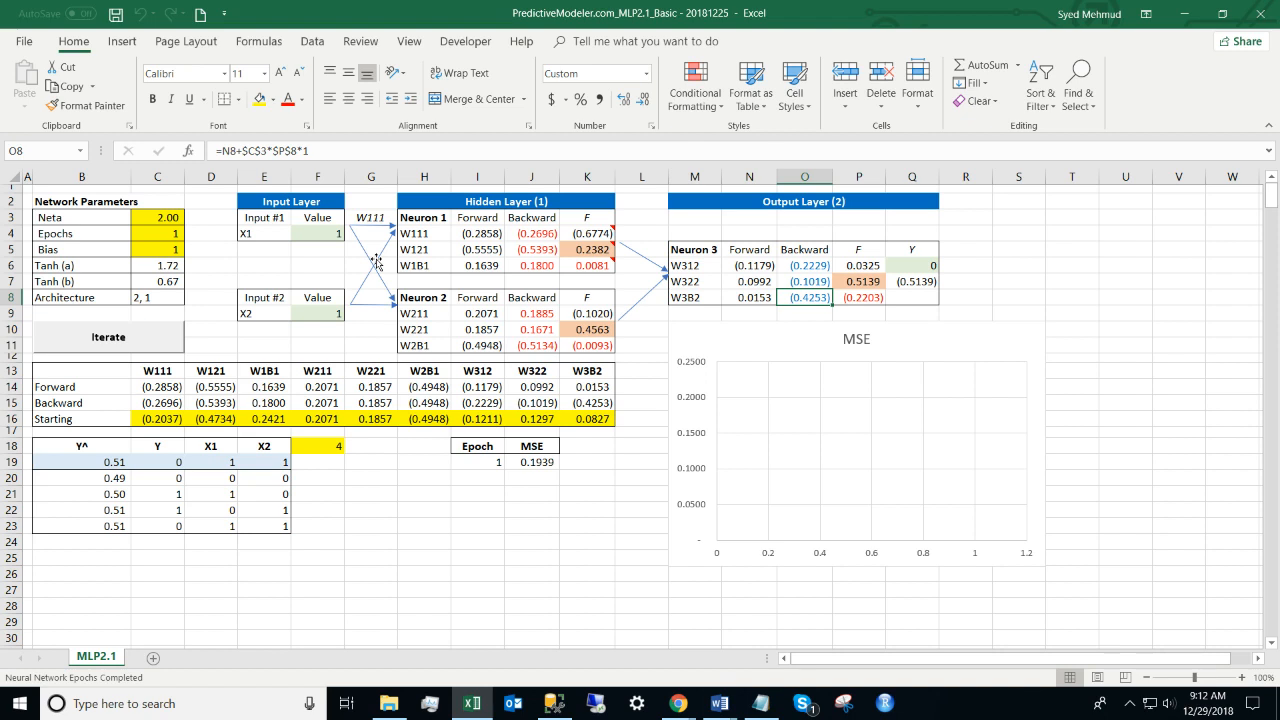
Step: Set Neta in C3 to 0.05 and Epochs in C4 to 10
click(157, 231)
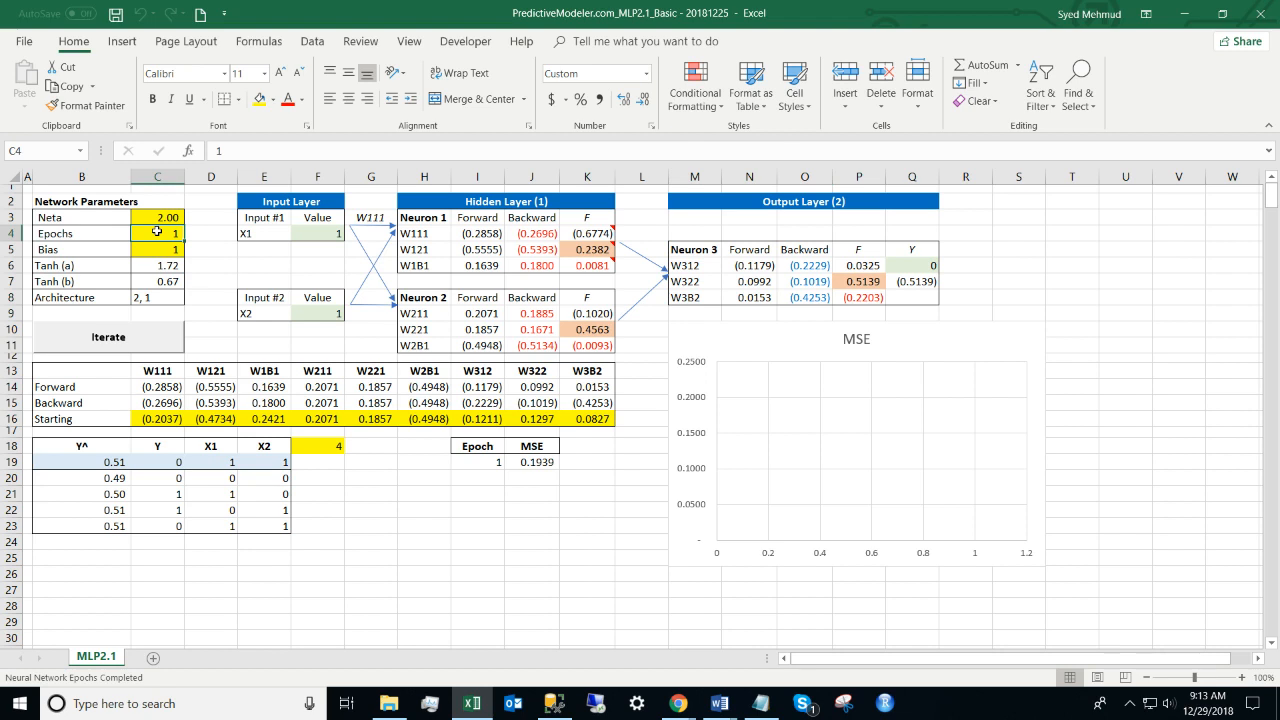
key(Up)
text(0)
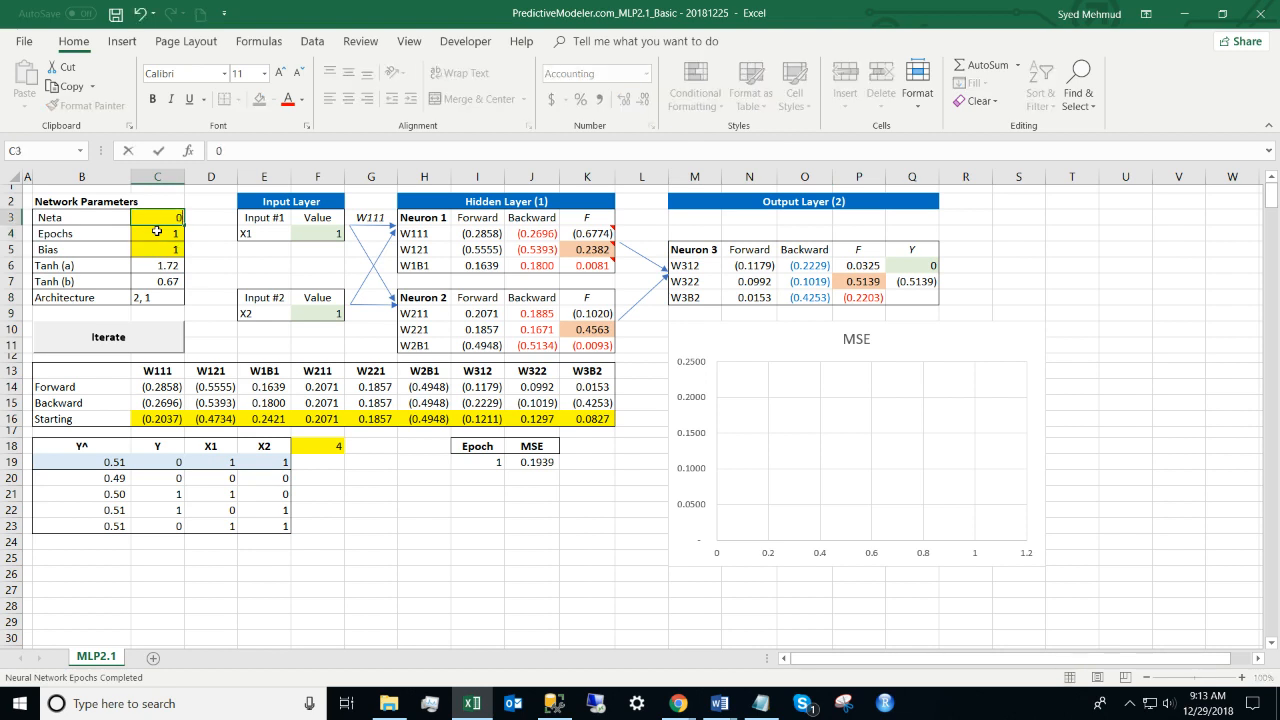
text(.05)
key(Return)
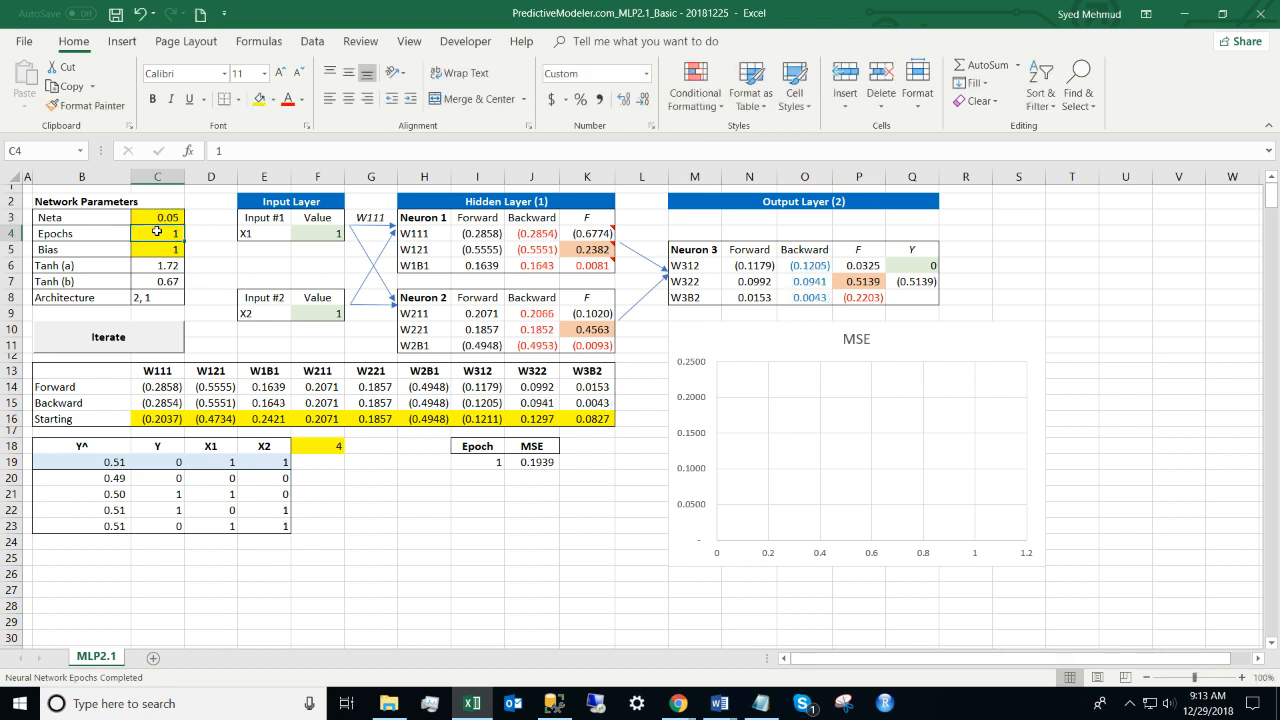
text(10)
key(Return)
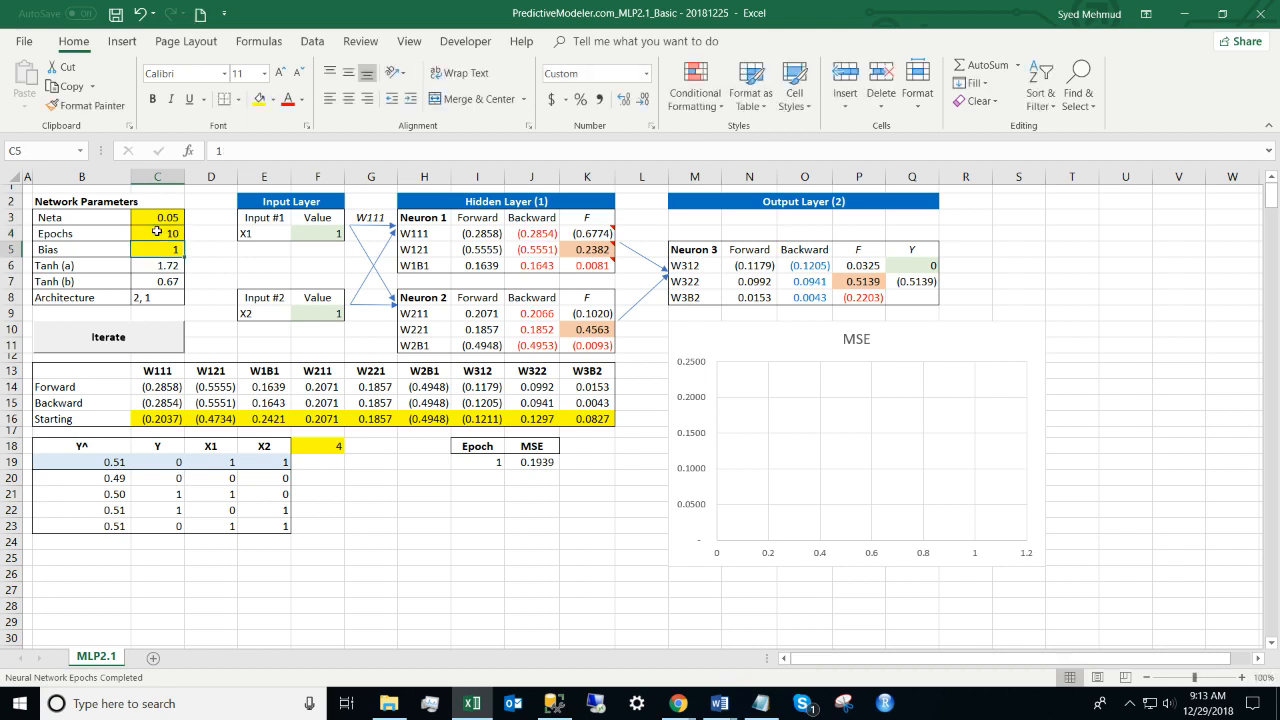
Step: Run Iterate for 10 epochs and inspect the MSE chart easing to 0.1268
click(155, 345)
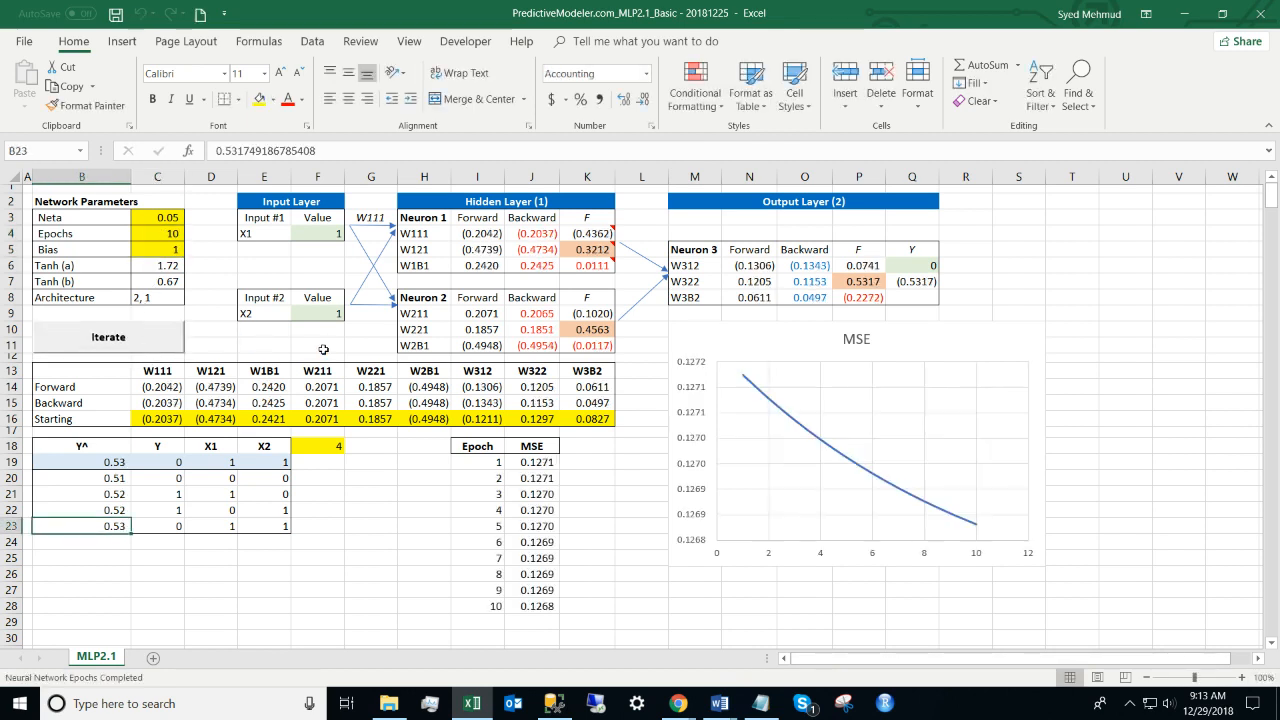
click(758, 345)
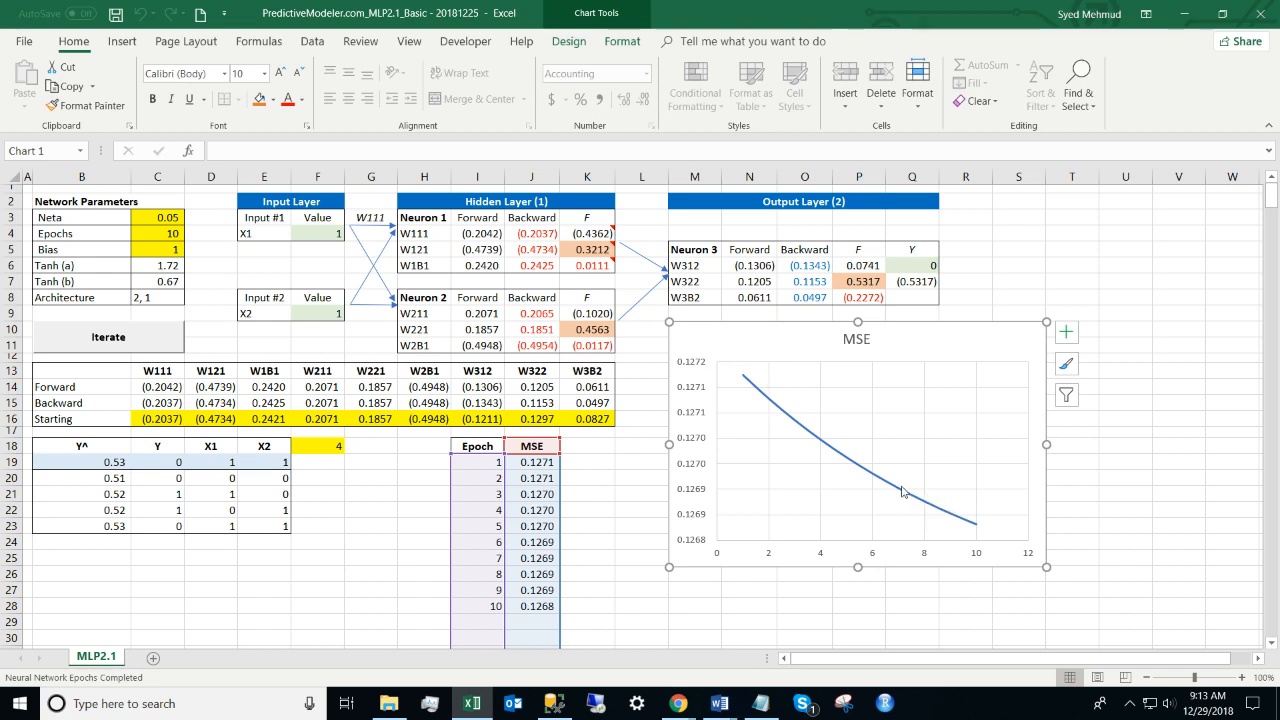
mouse_move(902, 492)
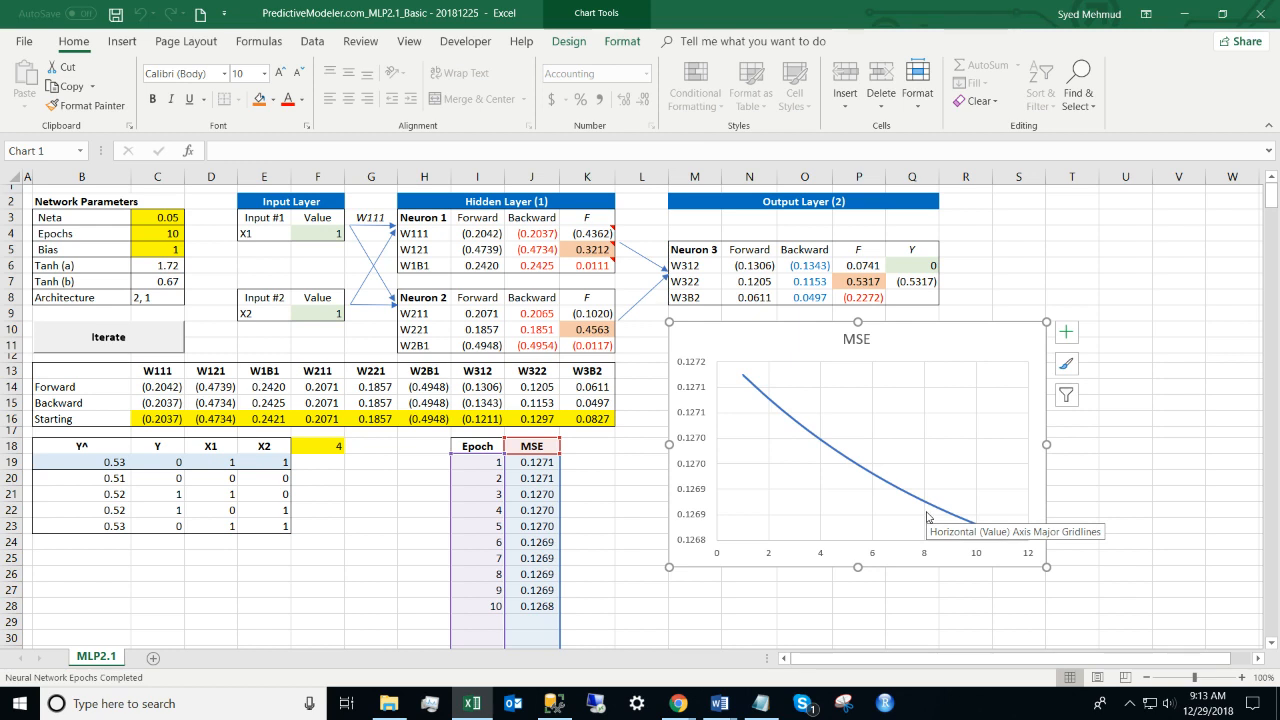
click(345, 487)
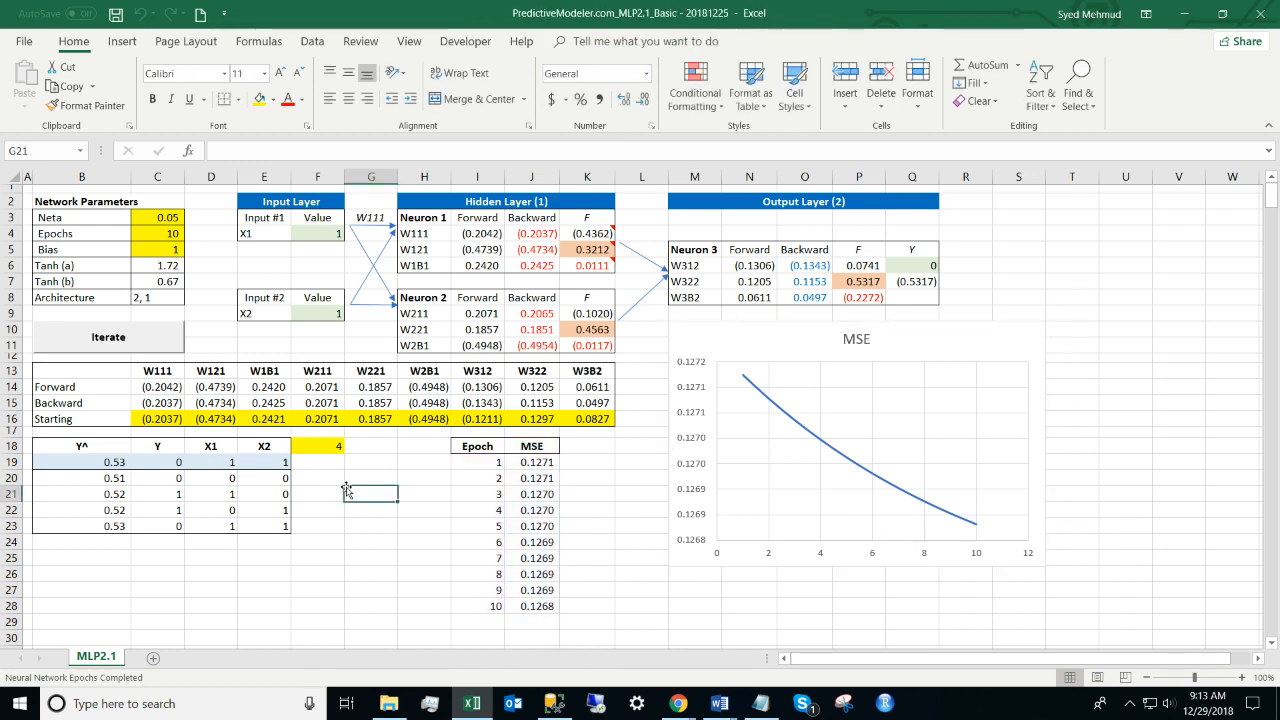
Step: Abandon an Epochs change to 500, keeping 10, and select the prediction cells
click(159, 232)
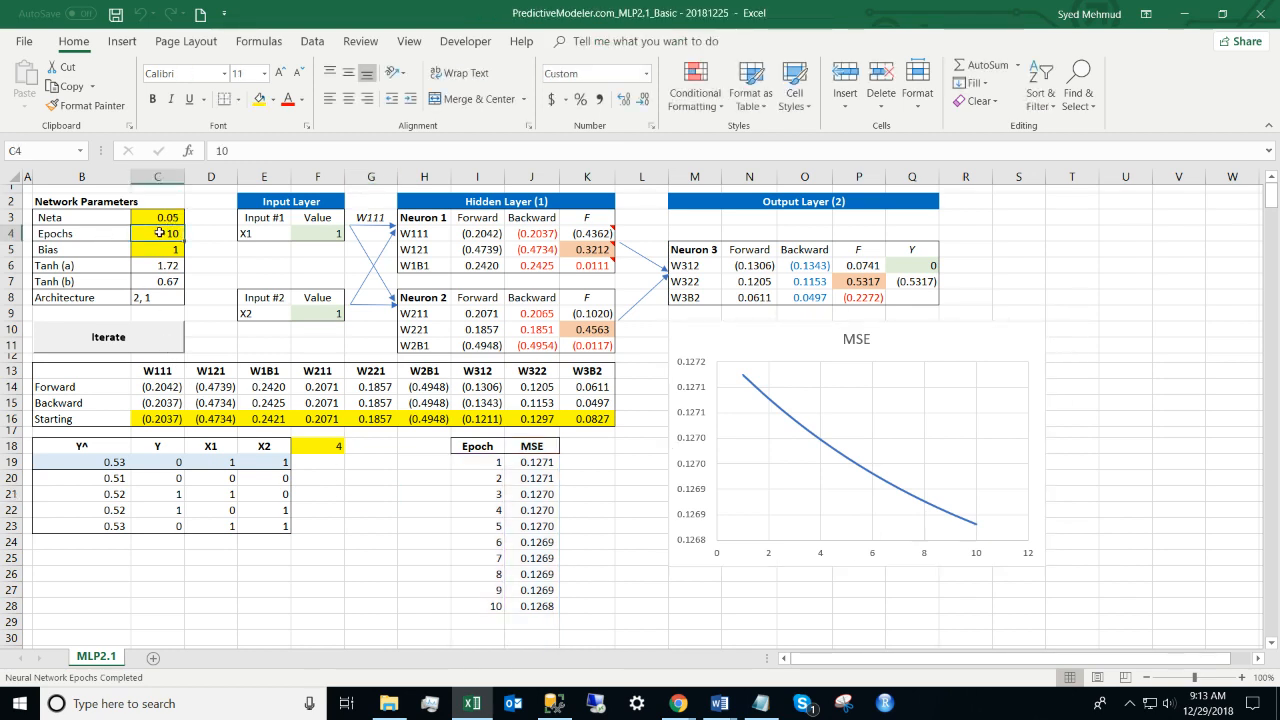
text(500)
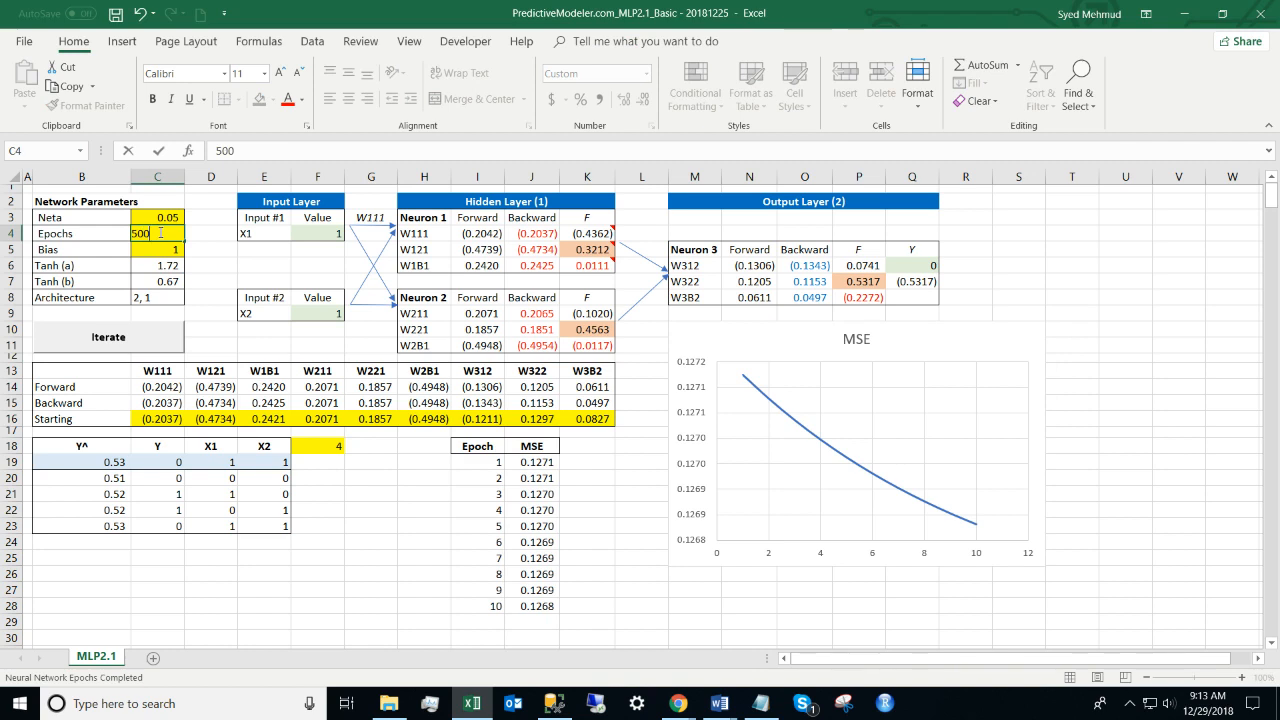
key(Escape)
drag(87, 447, 87, 530)
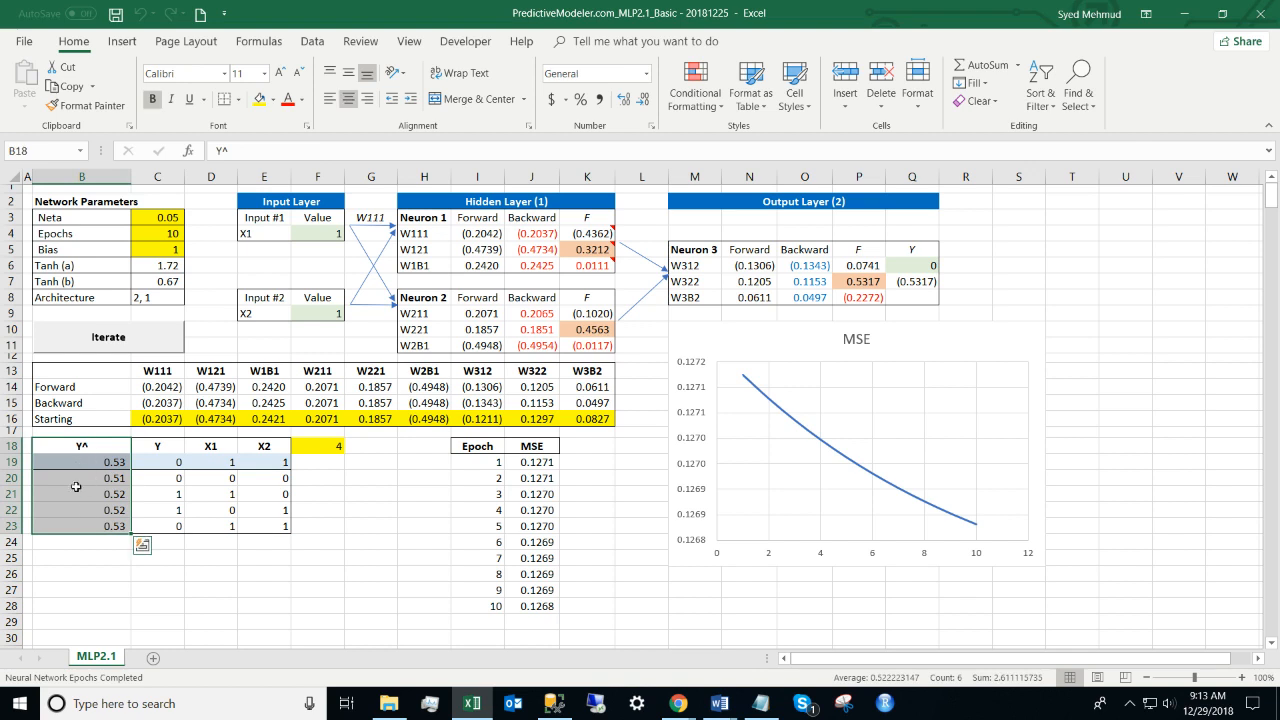
click(171, 471)
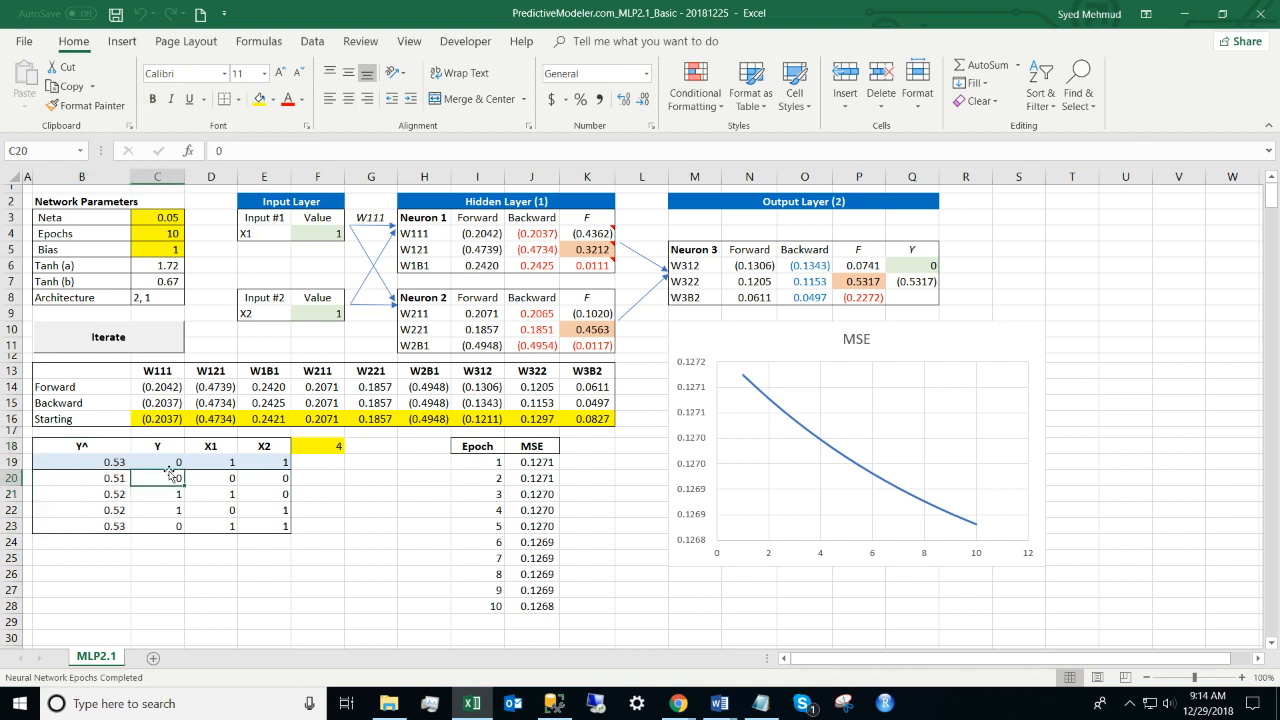
key(Left)
key(shift+Right)
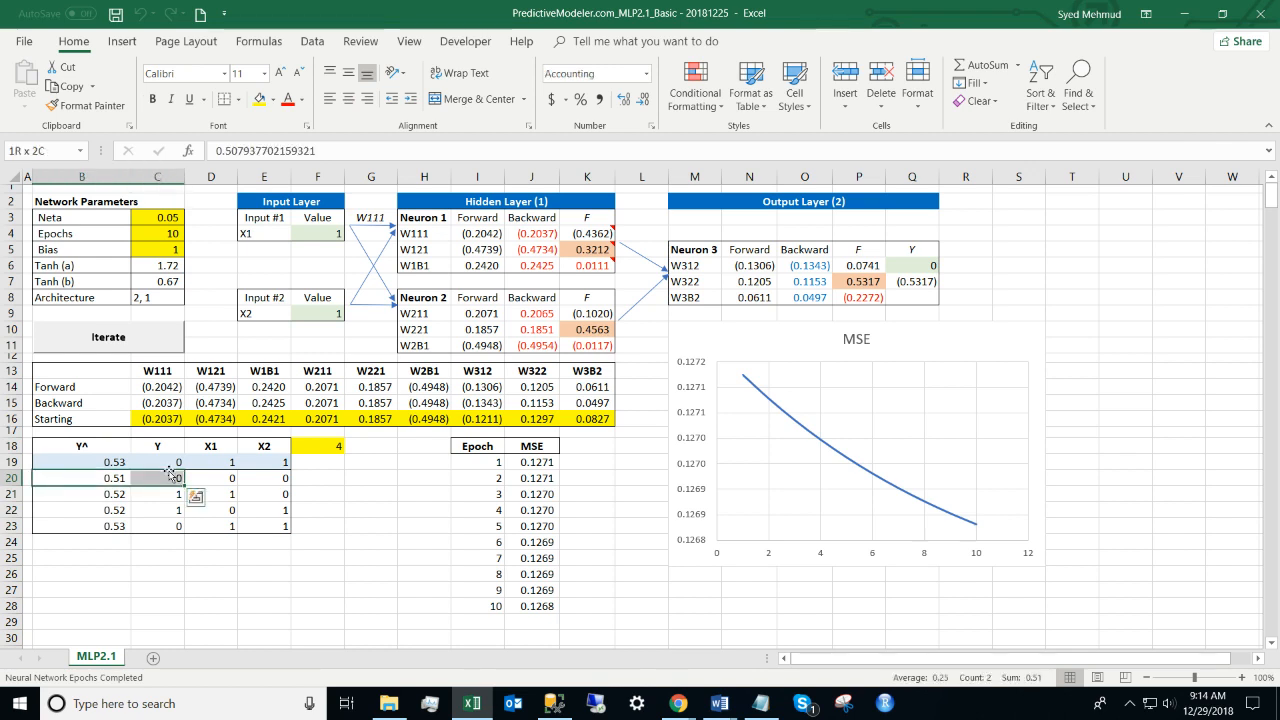
key(shift+Down)
key(shift+Down)
key(shift+Down)
key(shift+Down)
key(shift+Up)
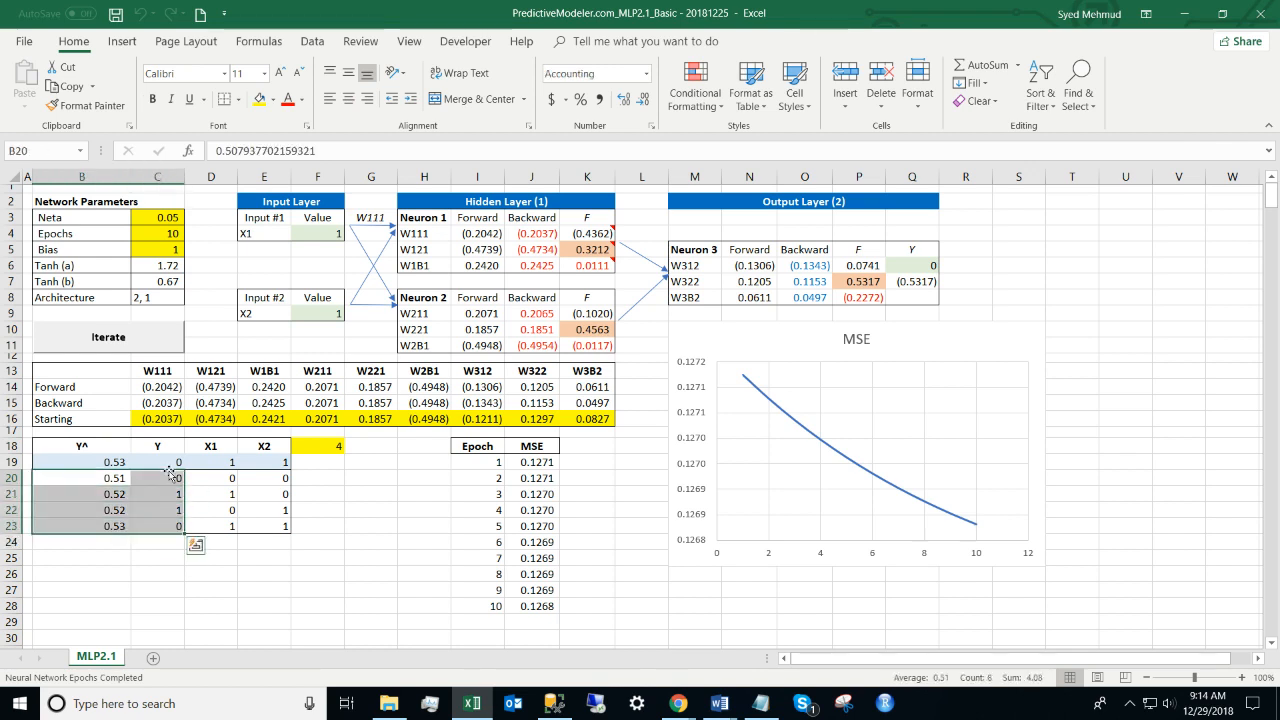
Step: Look over the prediction table and select the predictions B20:B23
click(114, 480)
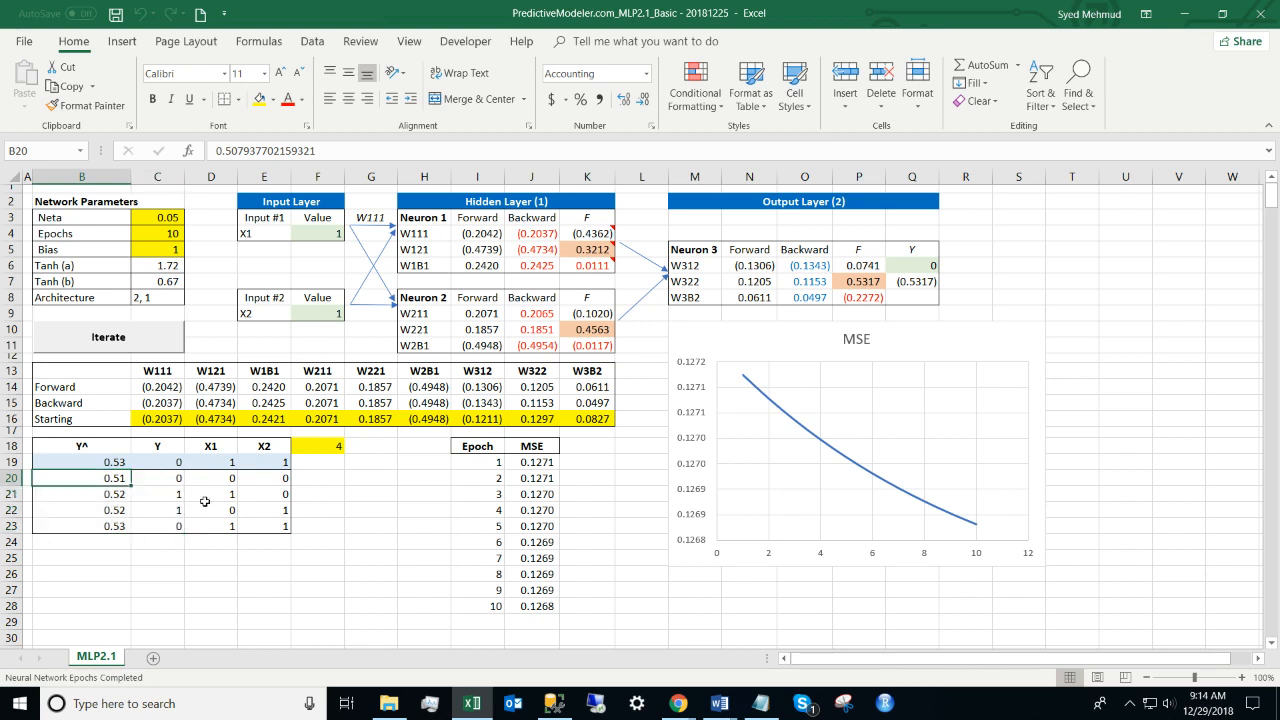
click(178, 476)
key(Down)
key(Down)
key(Down)
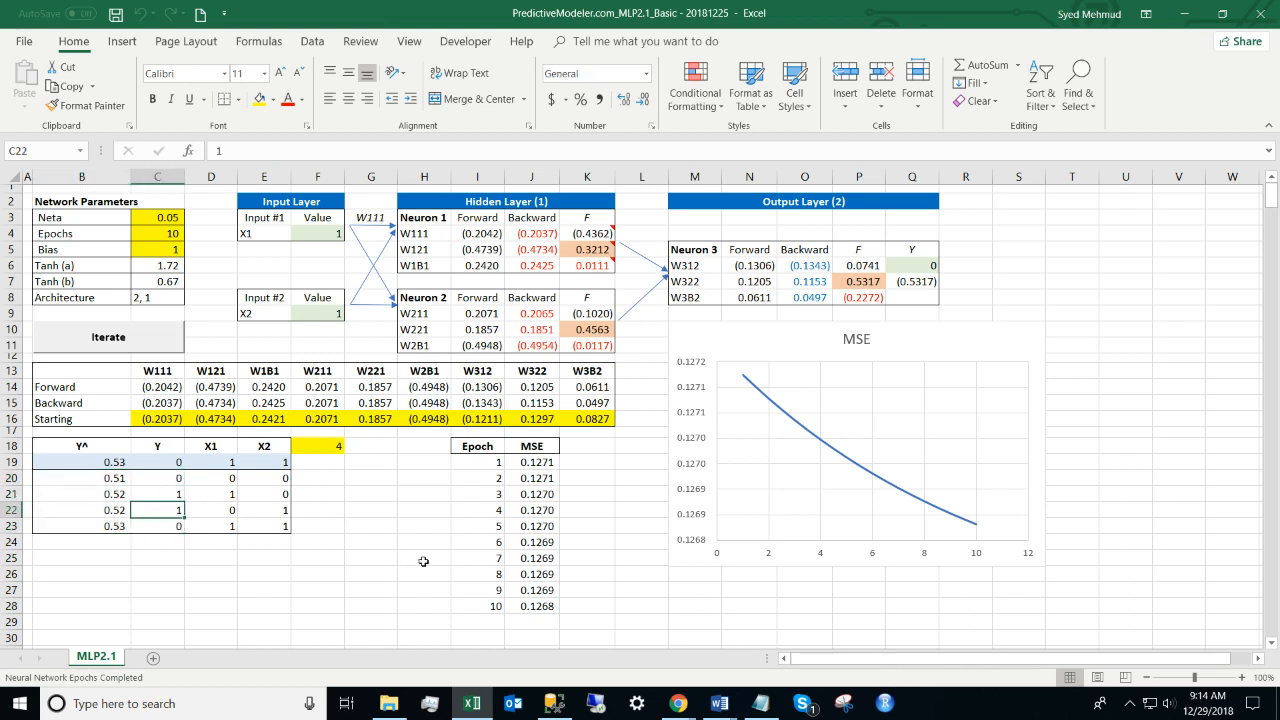
key(Left)
key(Left)
key(Up)
key(Up)
key(Up)
key(Right)
key(Right)
key(Left)
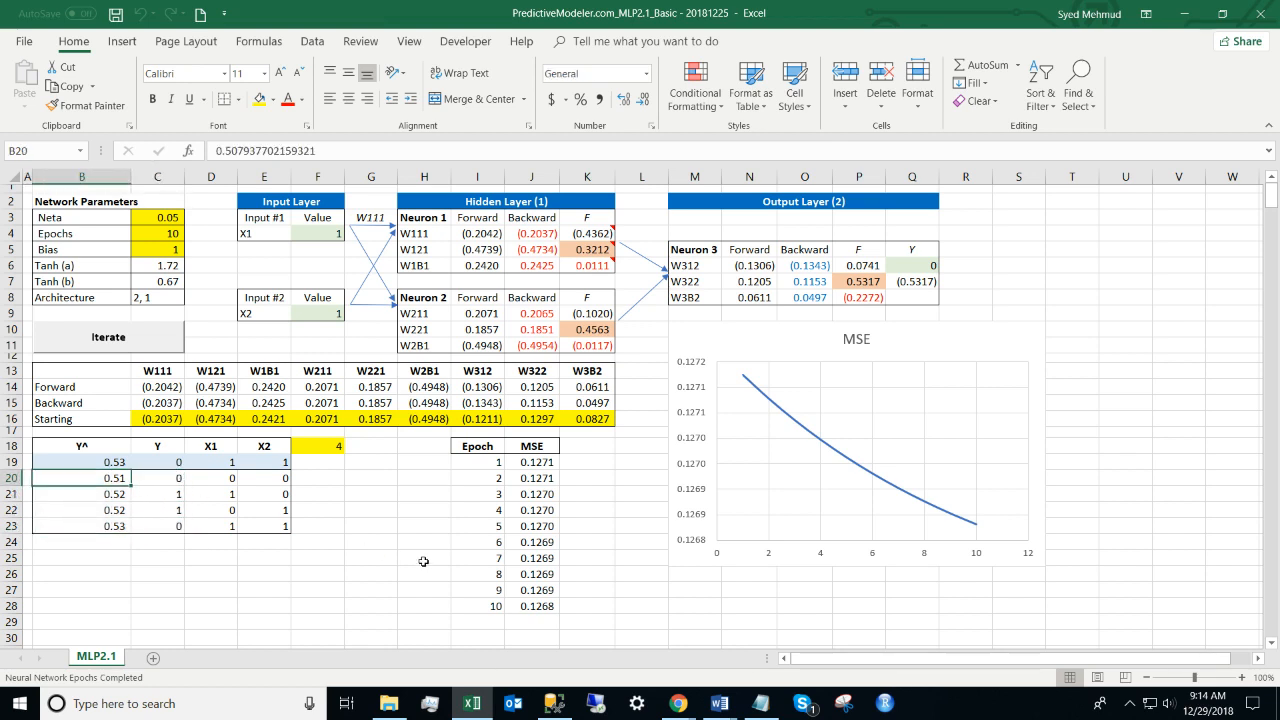
key(Down)
key(Down)
key(Down)
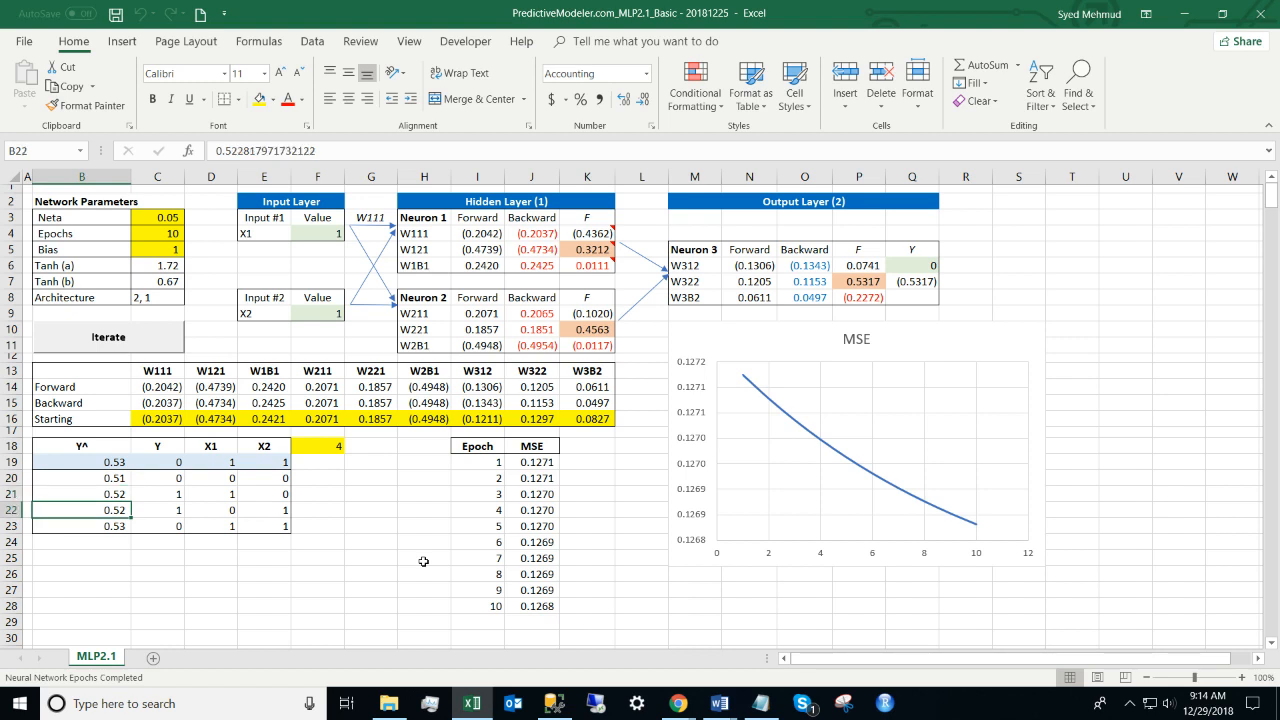
key(shift+Up)
key(shift+Up)
key(shift+Up)
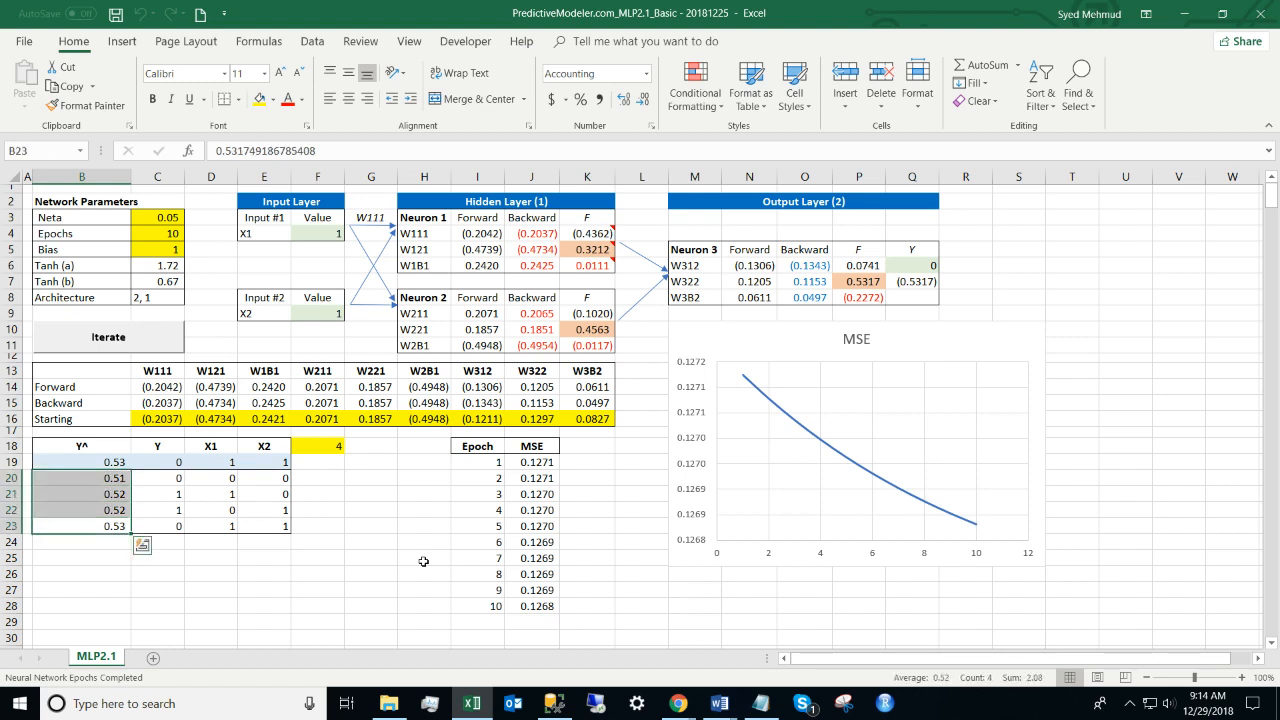
Step: Format predictions B20:B23 to one decimal place so each reads 0.5
click(645, 100)
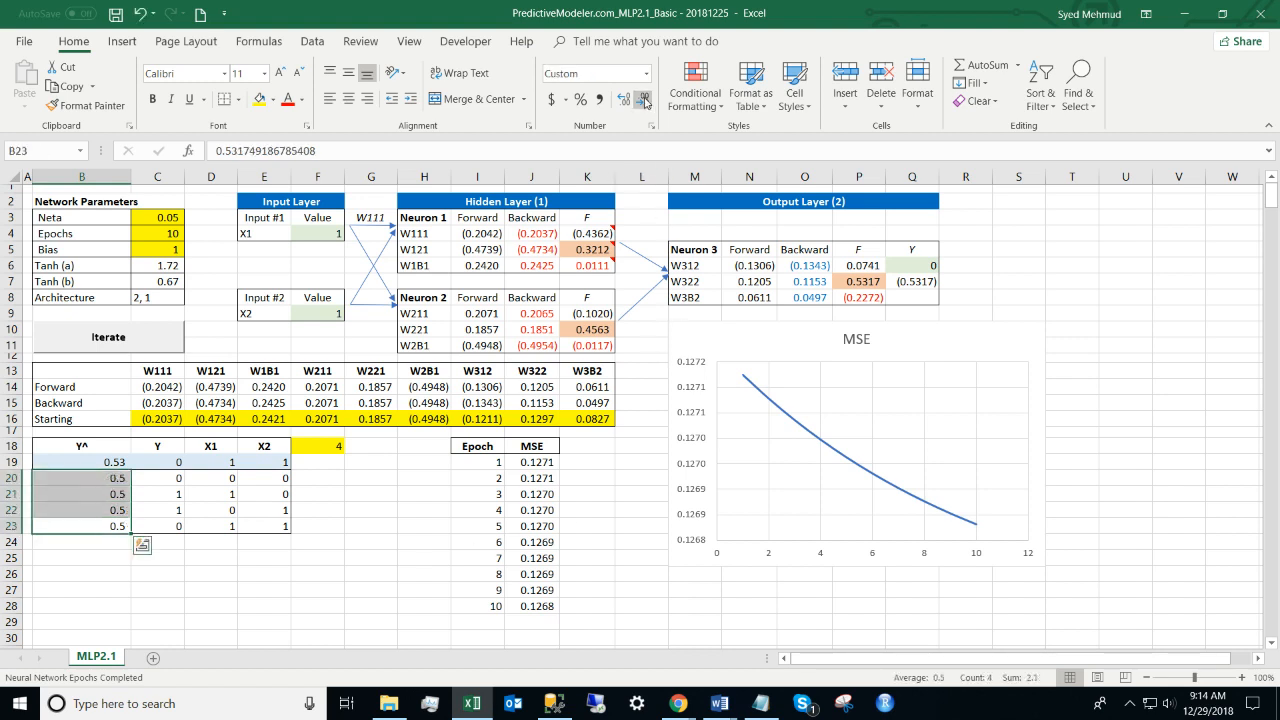
click(645, 100)
drag(112, 480, 162, 534)
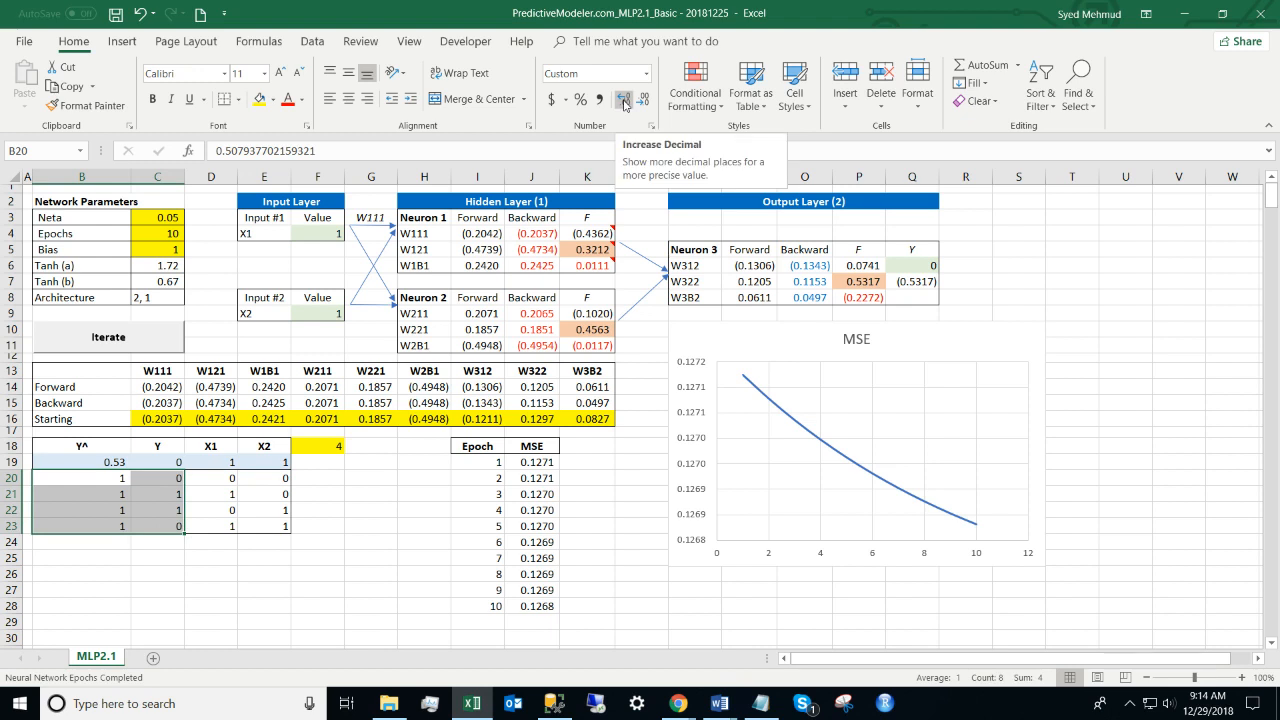
click(624, 101)
key(ctrl+z)
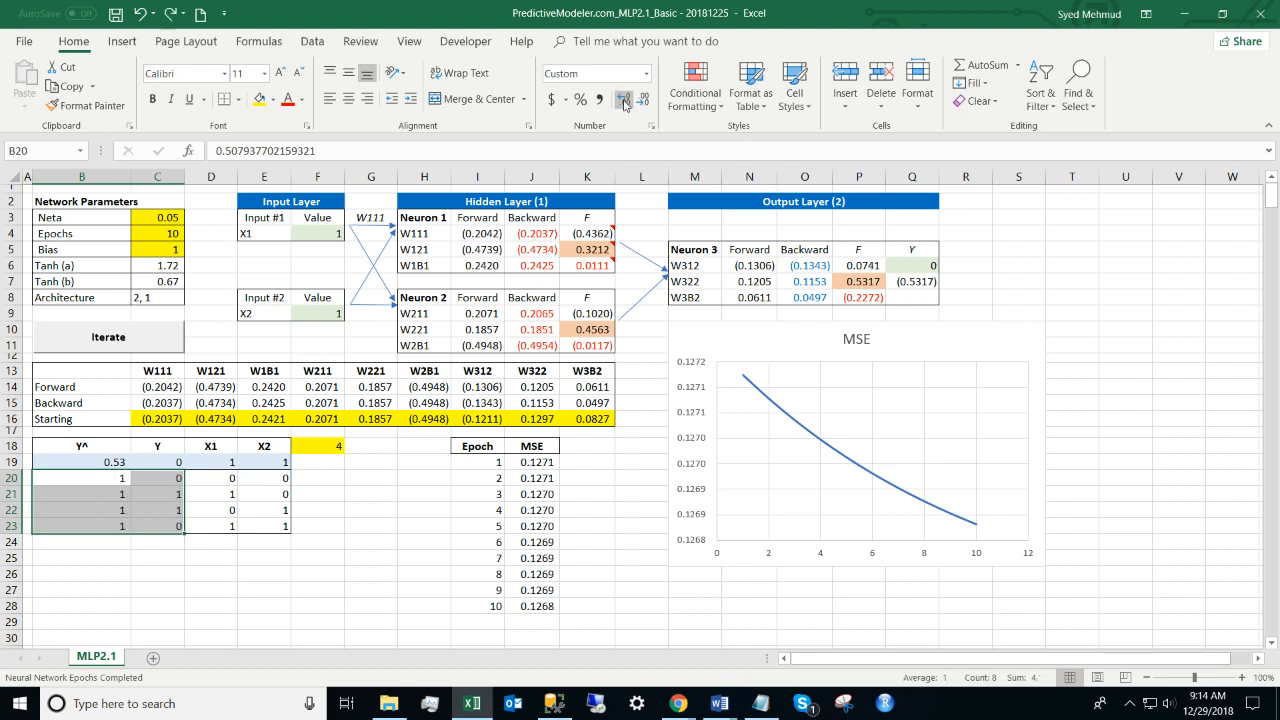
drag(100, 477, 97, 531)
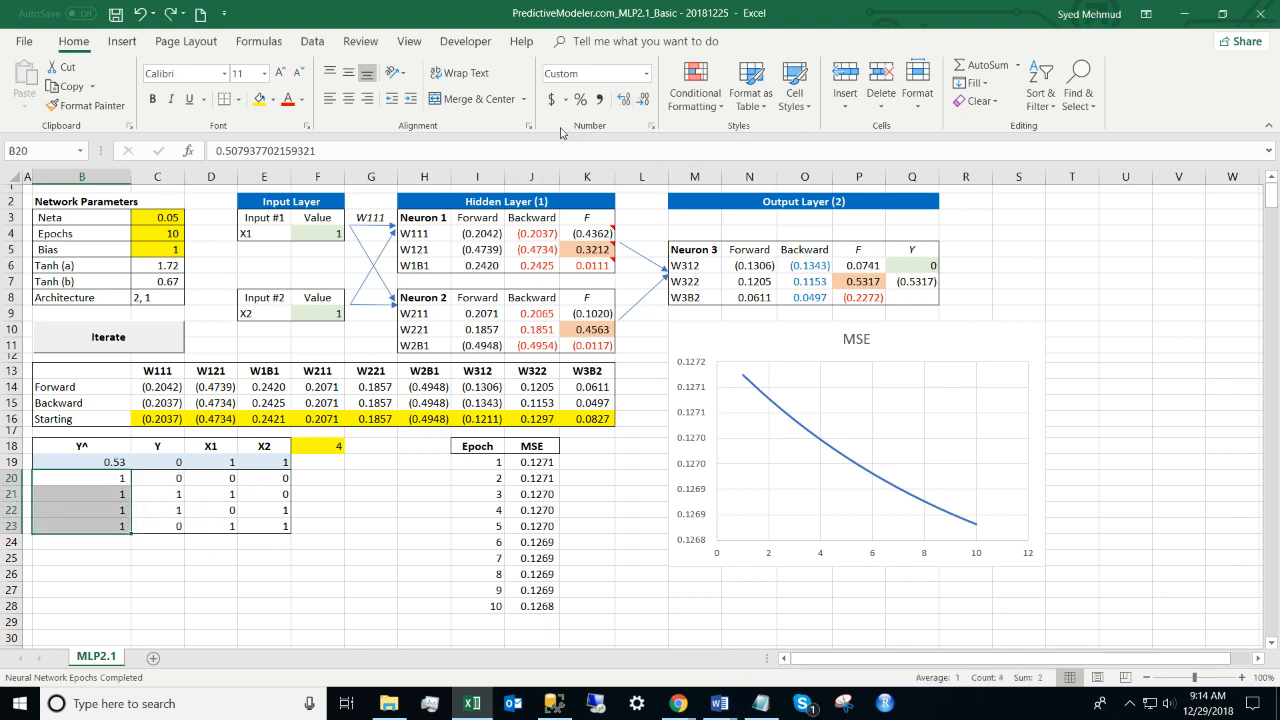
click(624, 101)
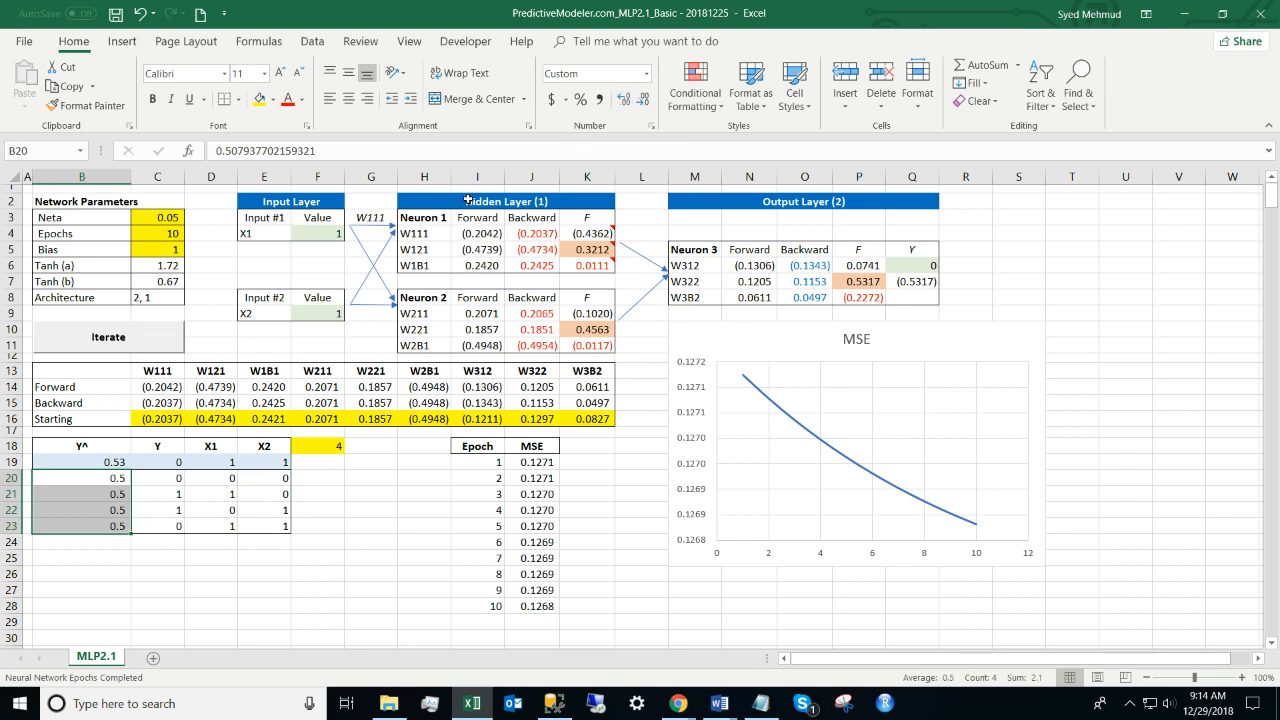
click(157, 233)
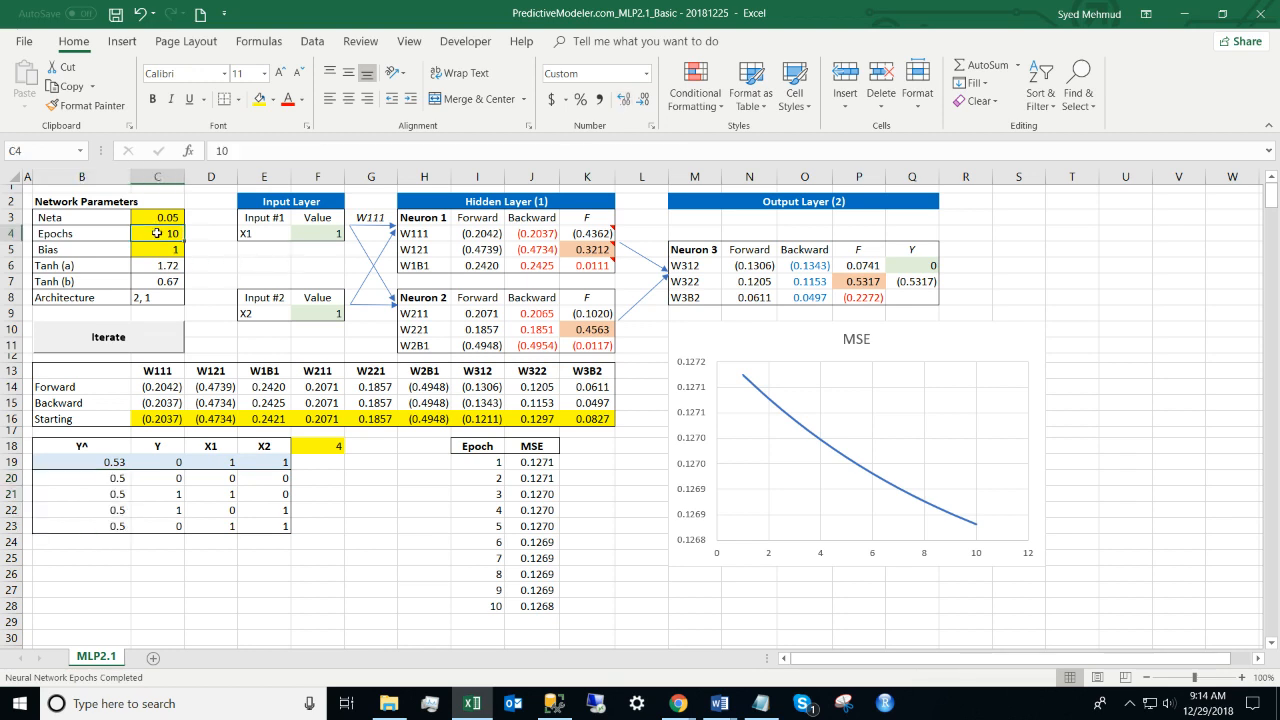
Step: Set Epochs to 100 and rerun Iterate training
text(100)
key(Return)
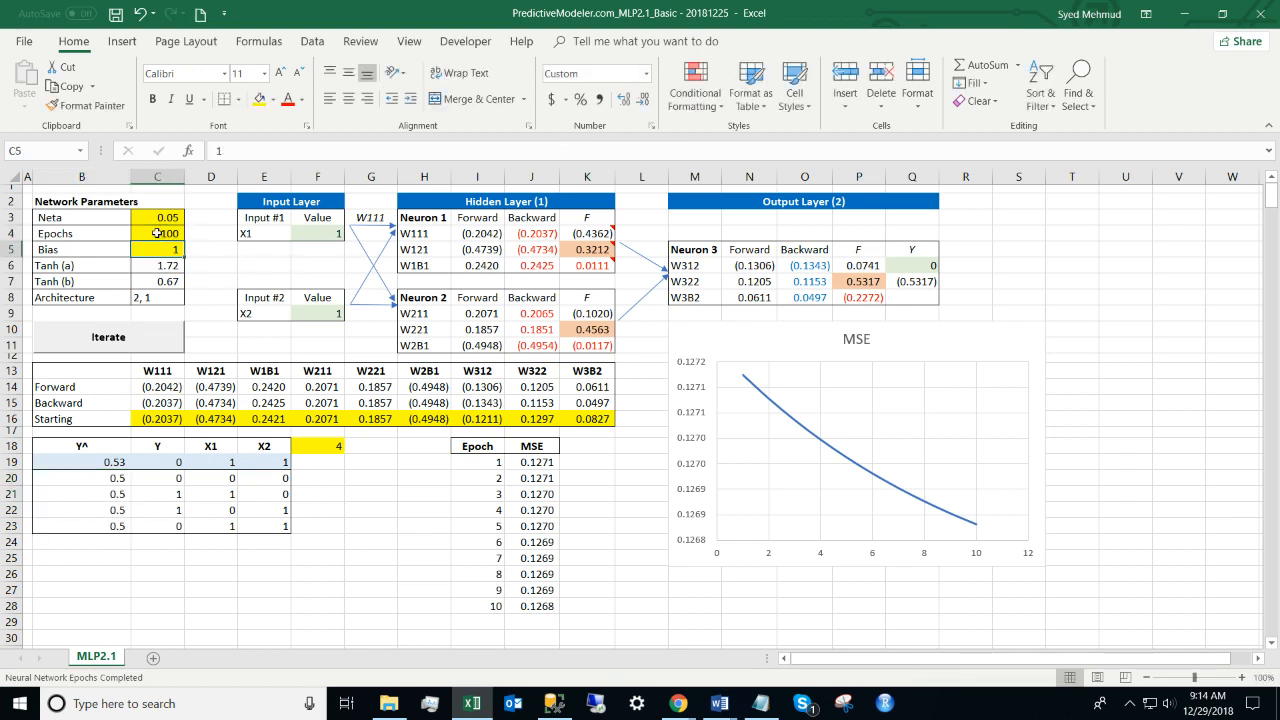
click(142, 350)
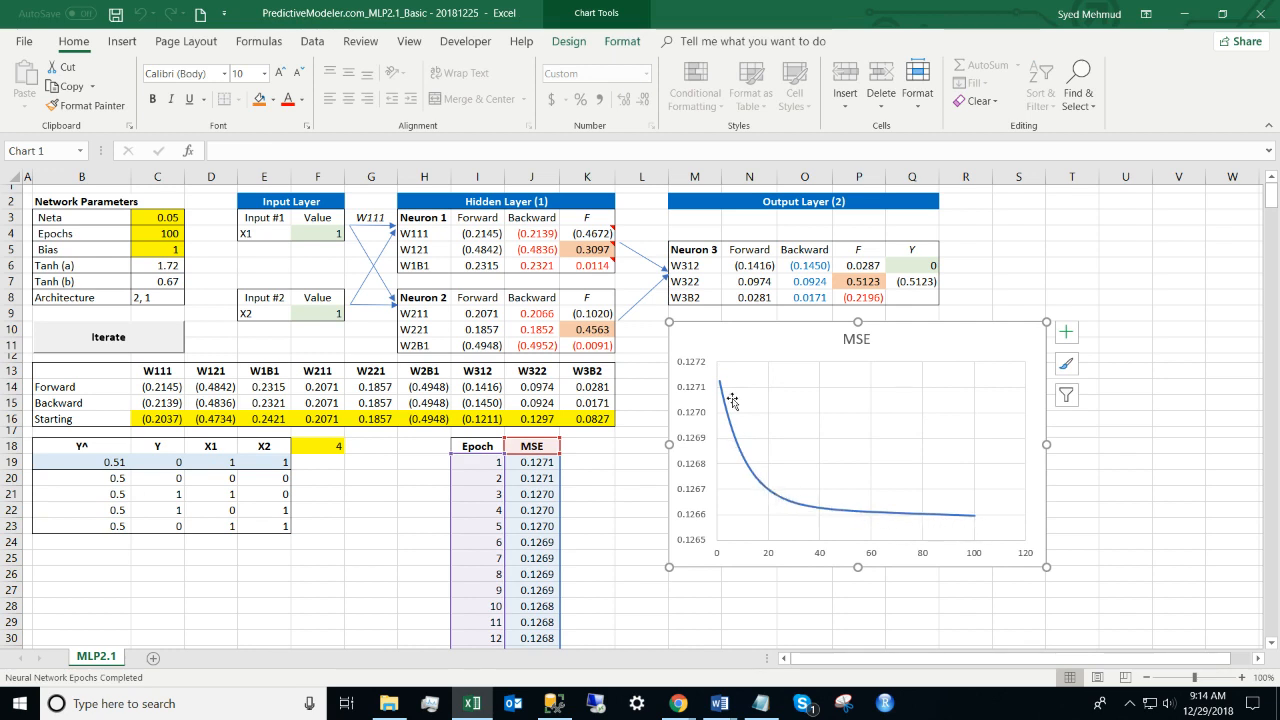
Step: Select predictions B20:B23 and adjust decimals to check they sit near 0.5
click(143, 487)
key(Left)
key(Up)
key(shift+Down)
key(shift+Down)
key(shift+Down)
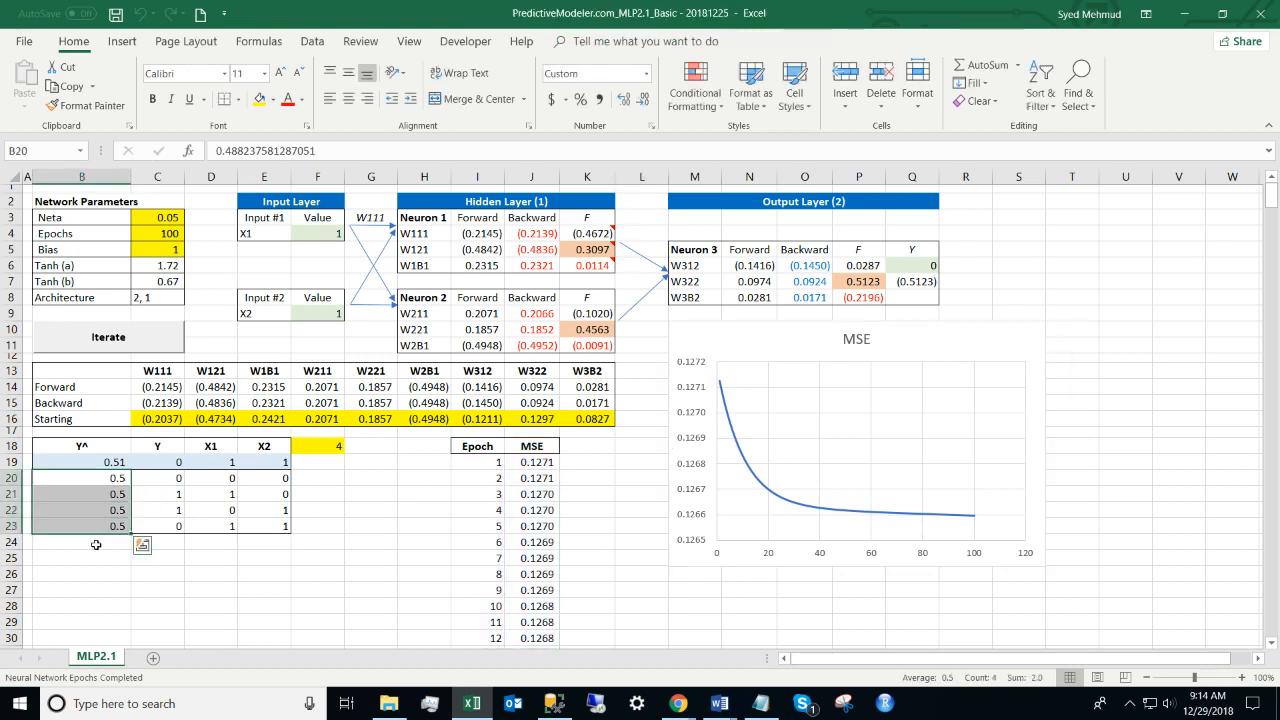
click(624, 100)
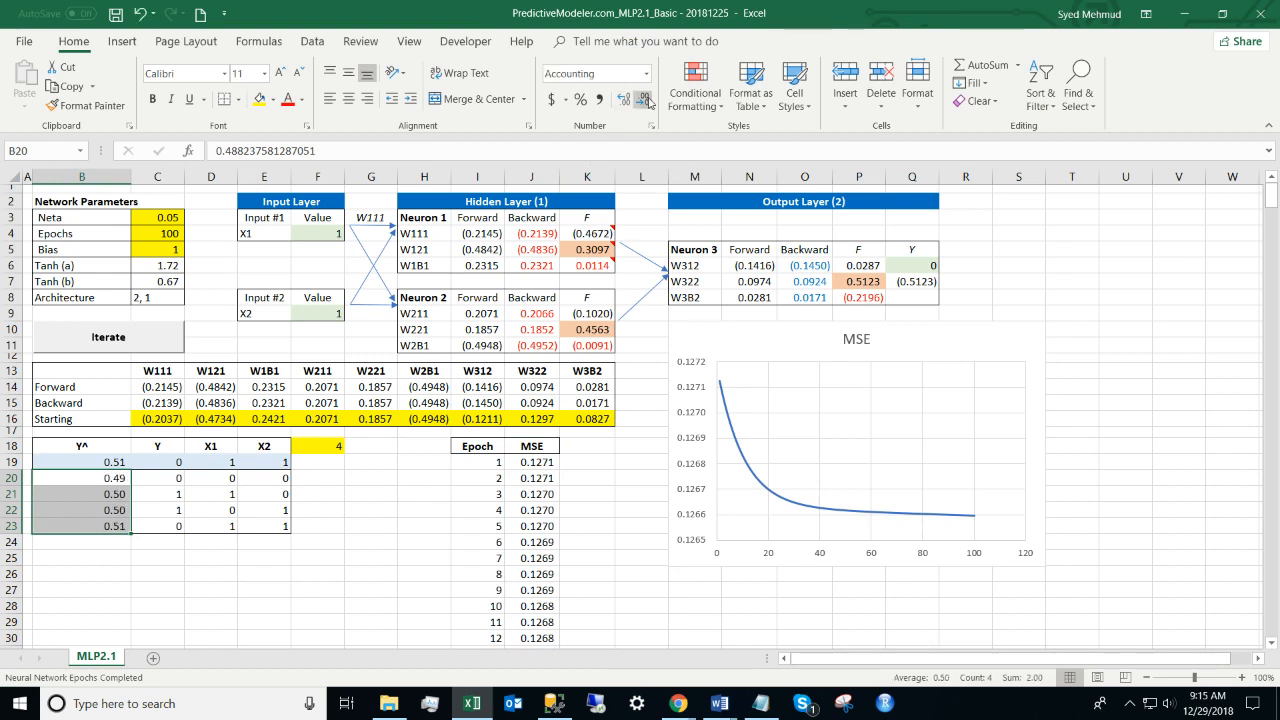
click(647, 101)
drag(169, 219, 169, 236)
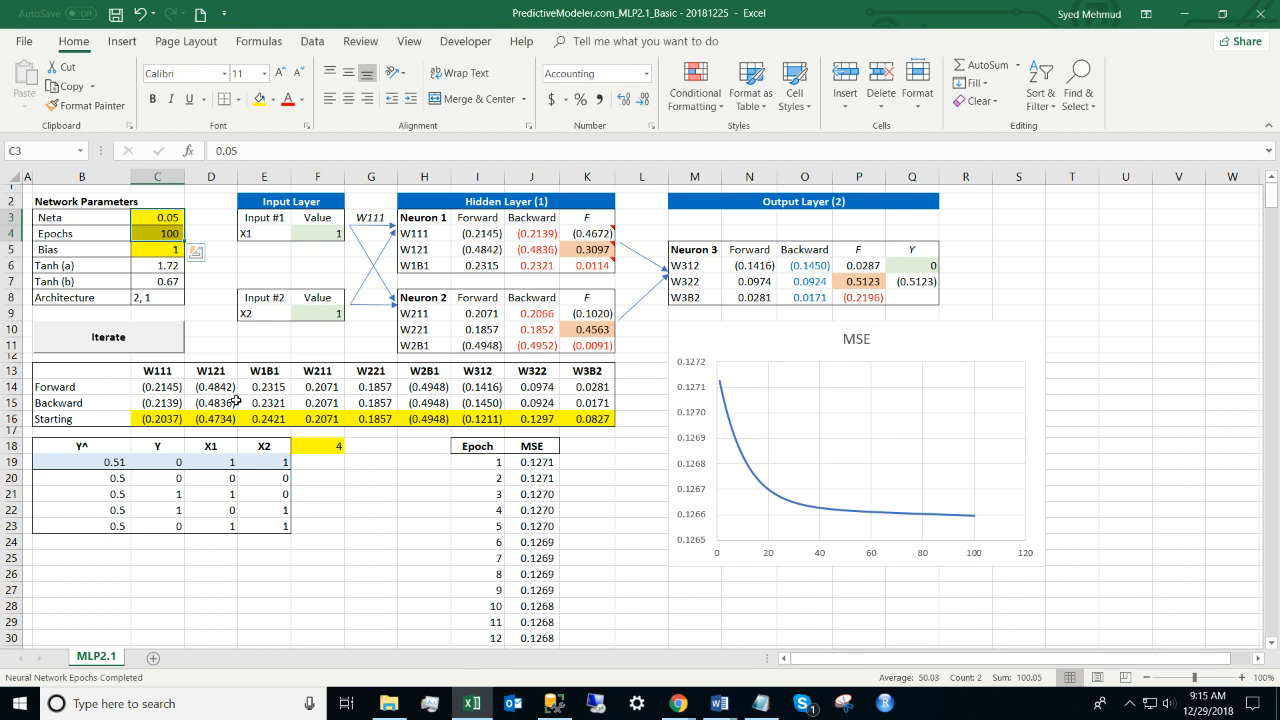
Step: Set Neta in C3 to 2 and retrain for 100 epochs
key(Left)
key(Right)
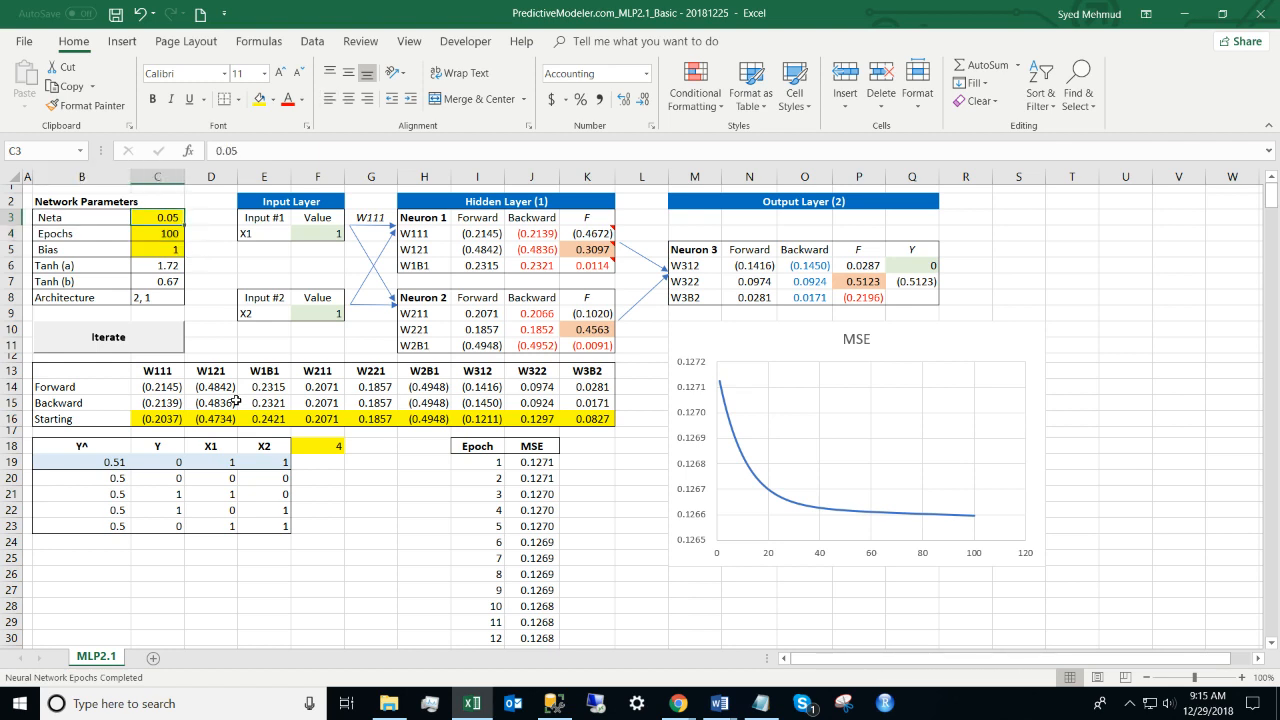
text(2)
key(Return)
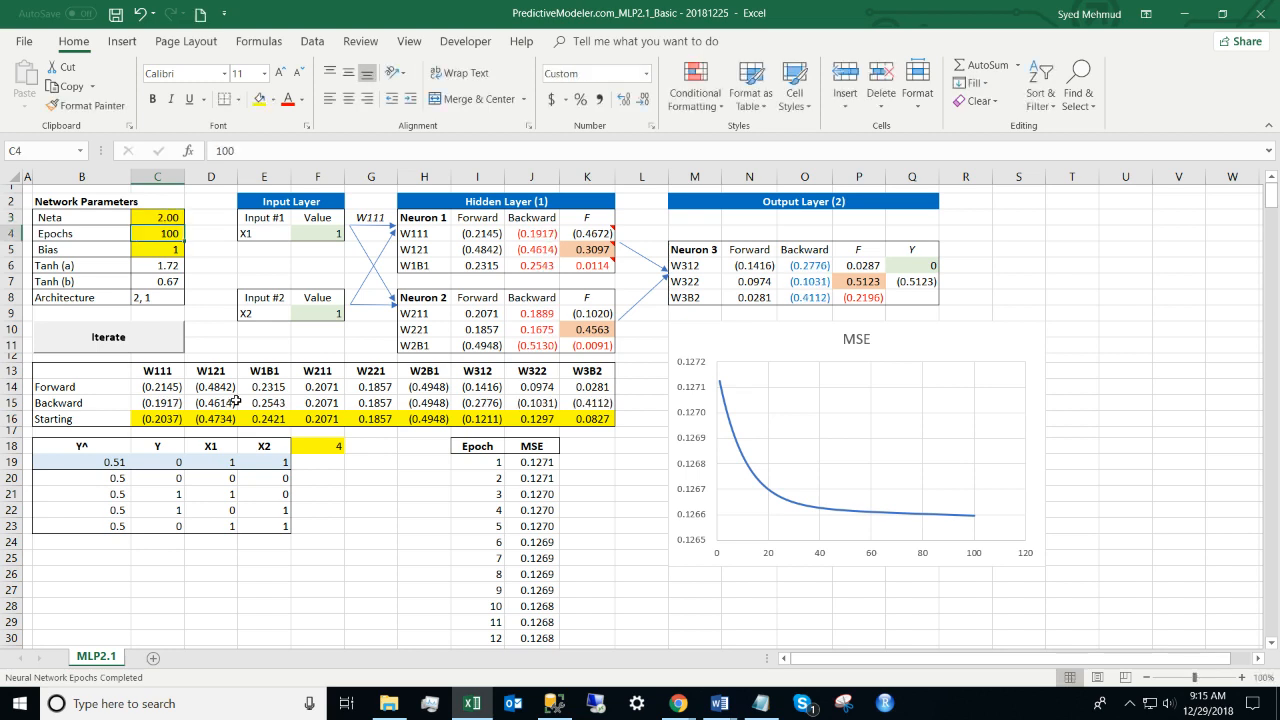
click(137, 338)
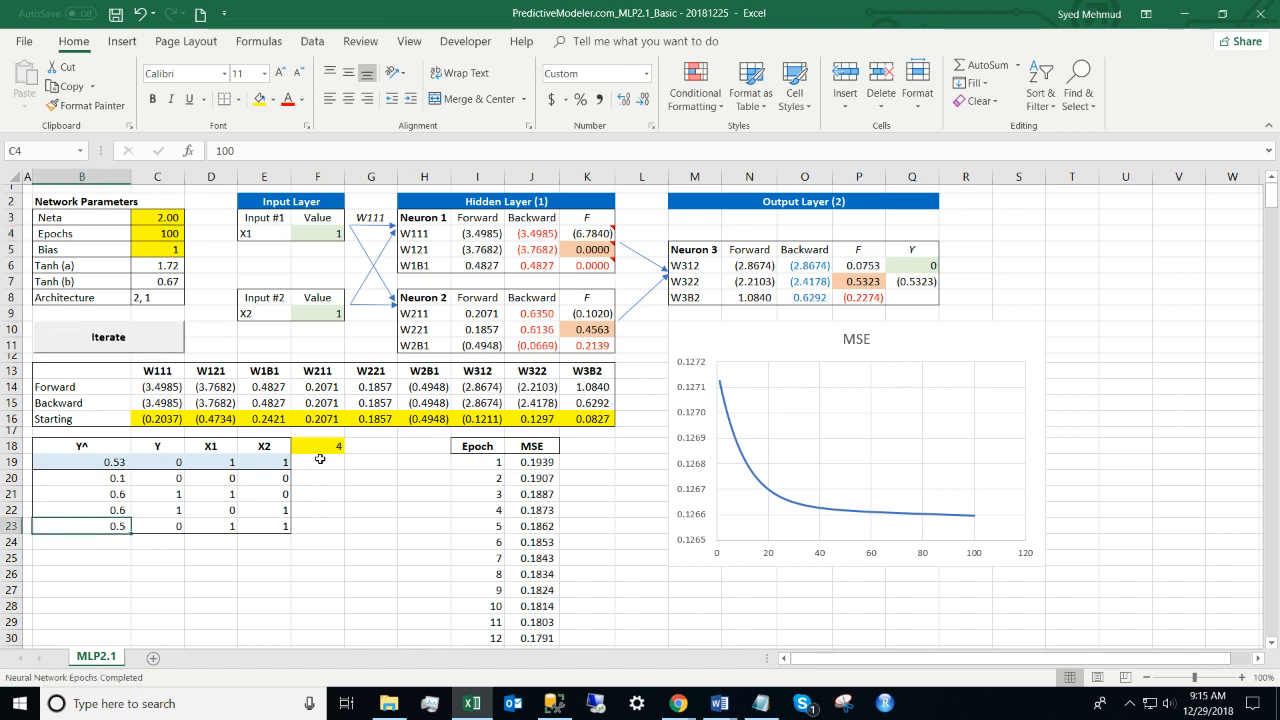
Step: Compare predictions 0.1, 0.6, 0.6, 0.5 with targets in B20:C23
click(390, 495)
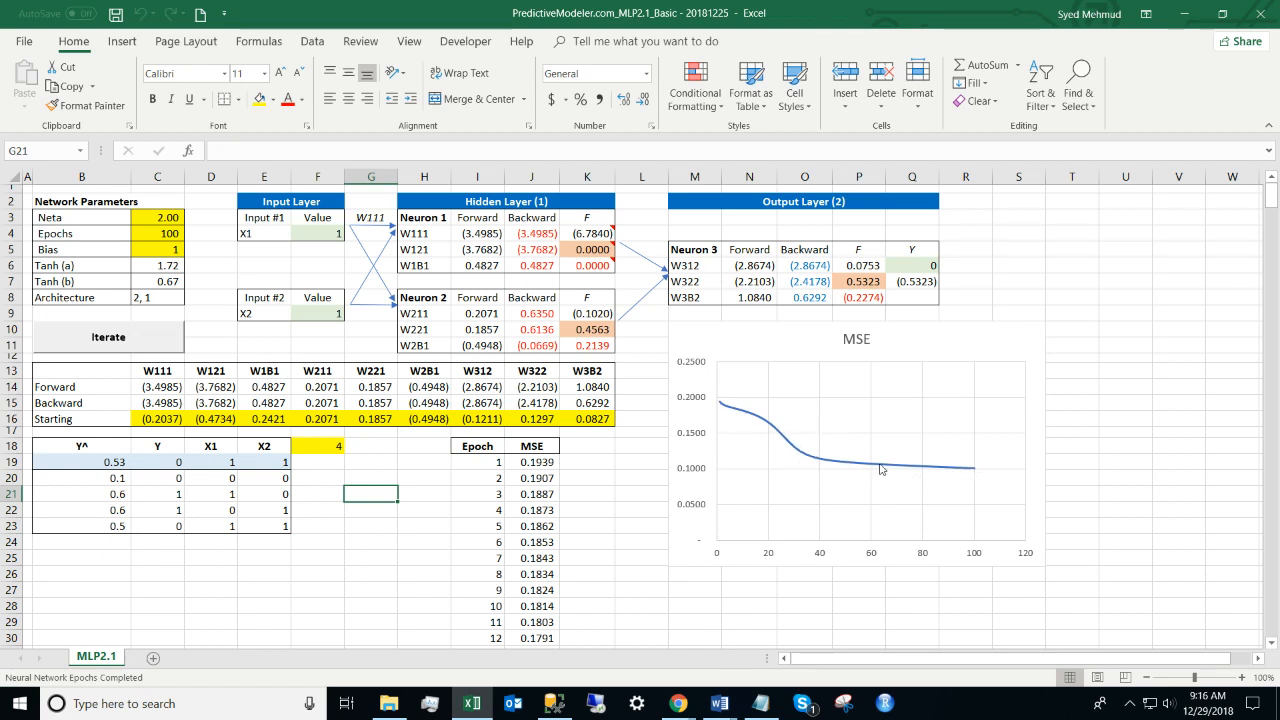
click(108, 480)
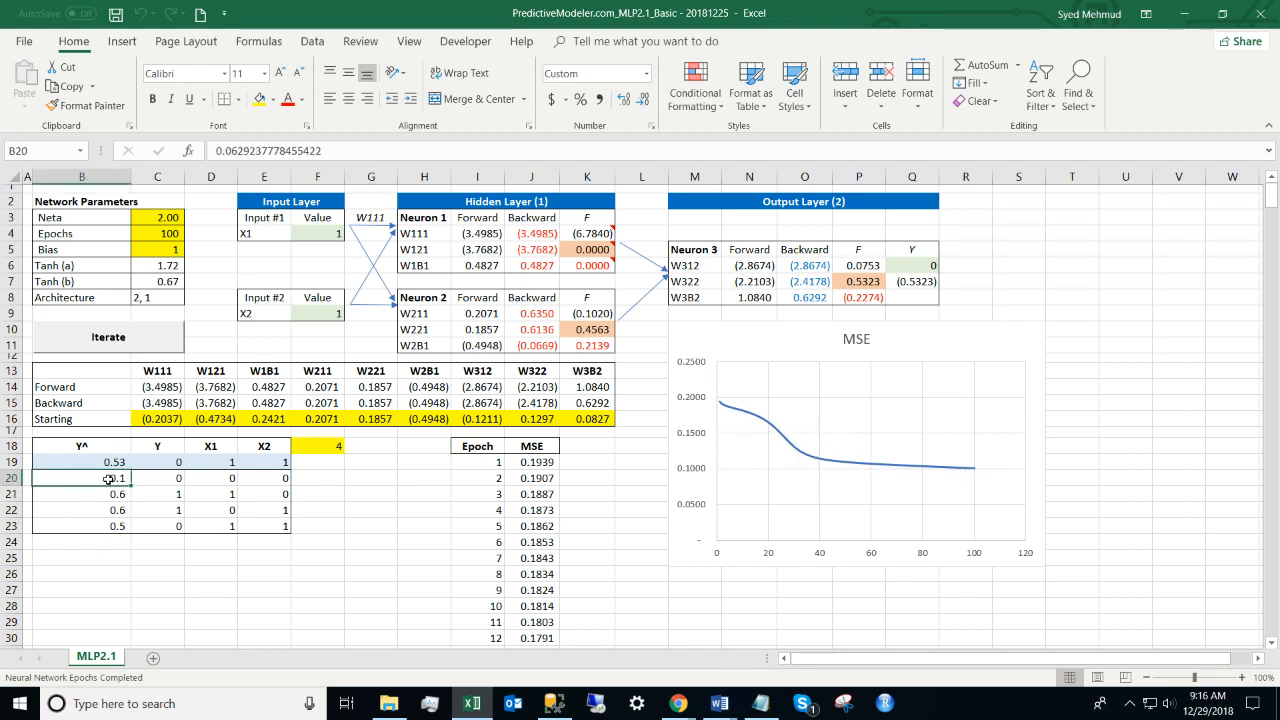
key(shift+Down)
key(shift+Down)
key(shift+Down)
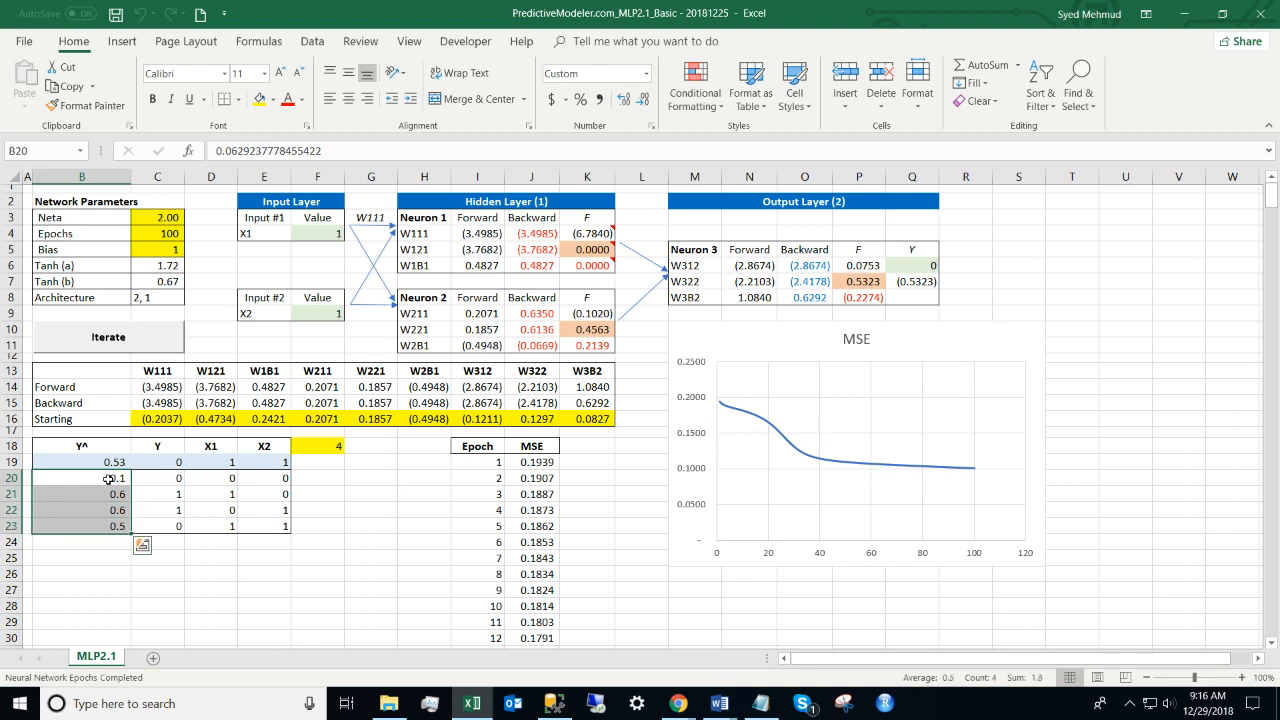
click(108, 480)
key(shift+Right)
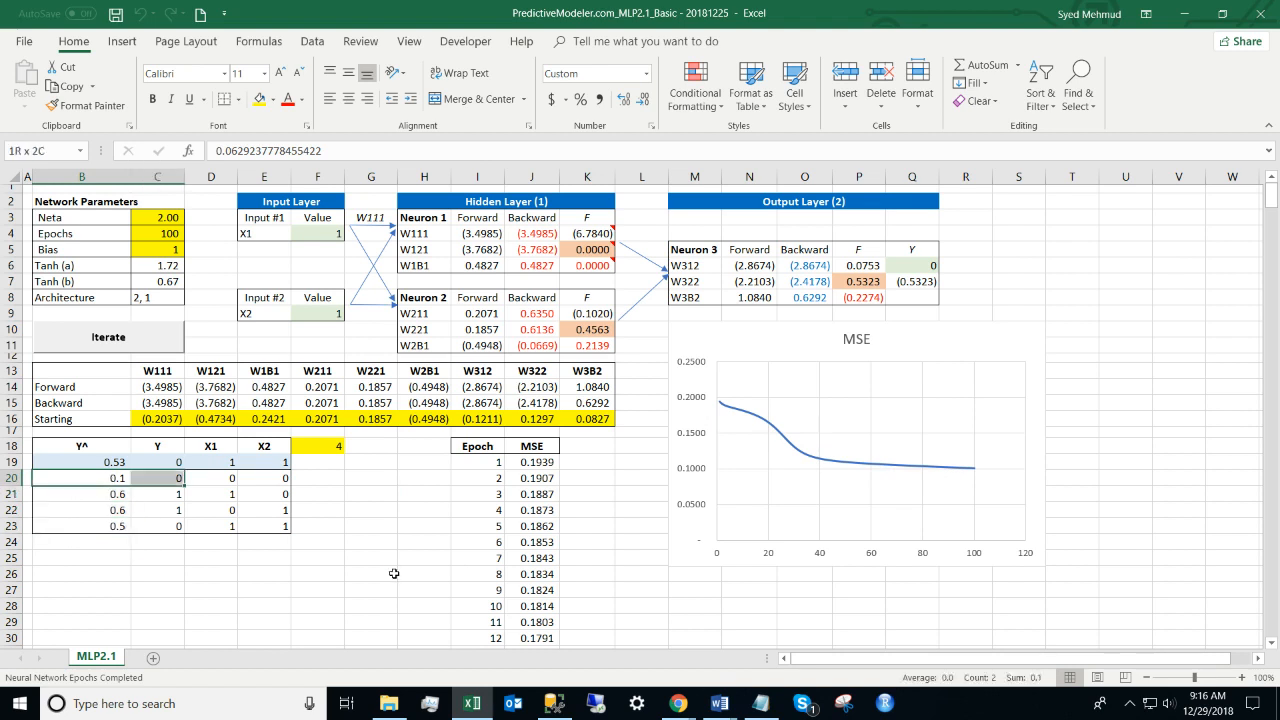
key(Down)
key(shift+Right)
key(shift+Down)
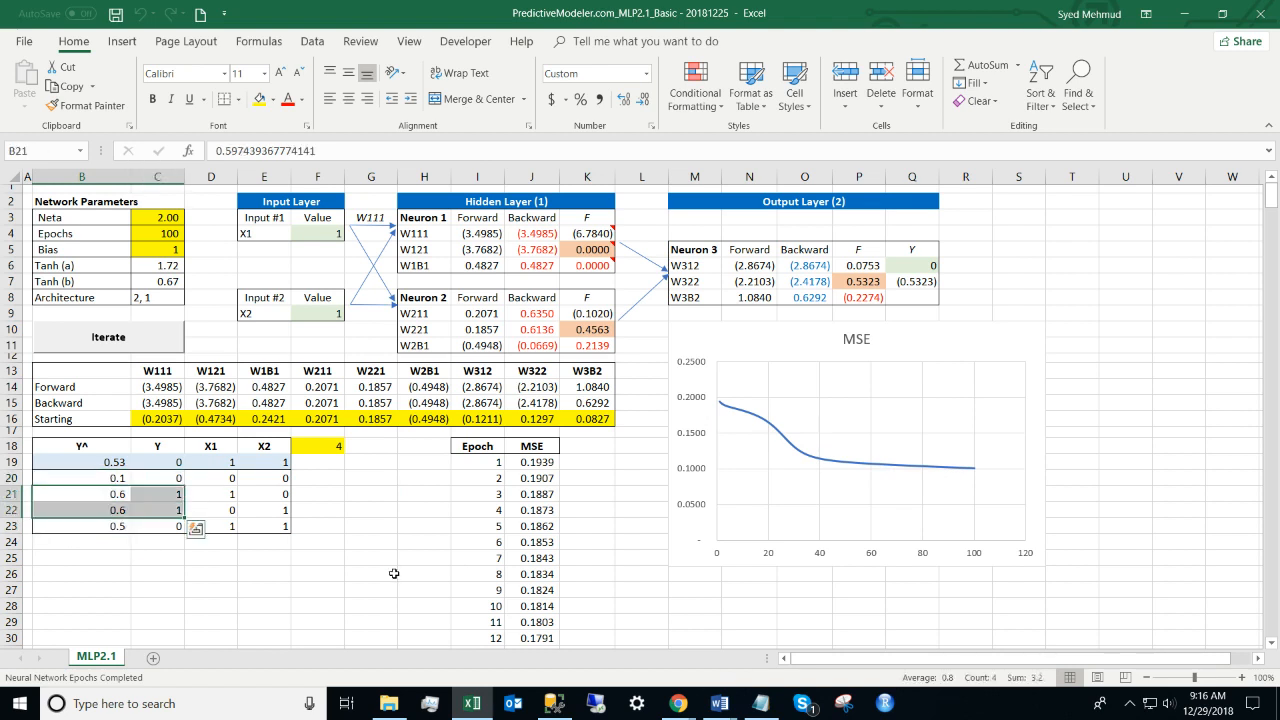
key(Up)
key(shift+Right)
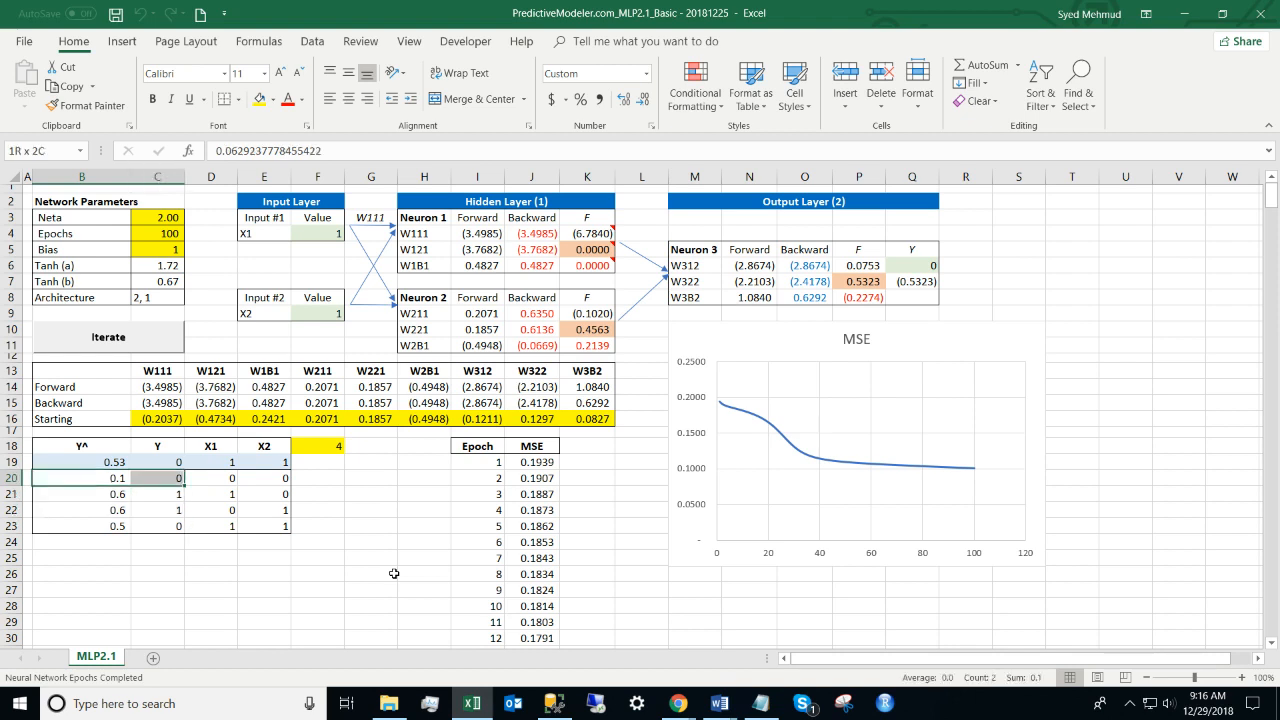
key(Right)
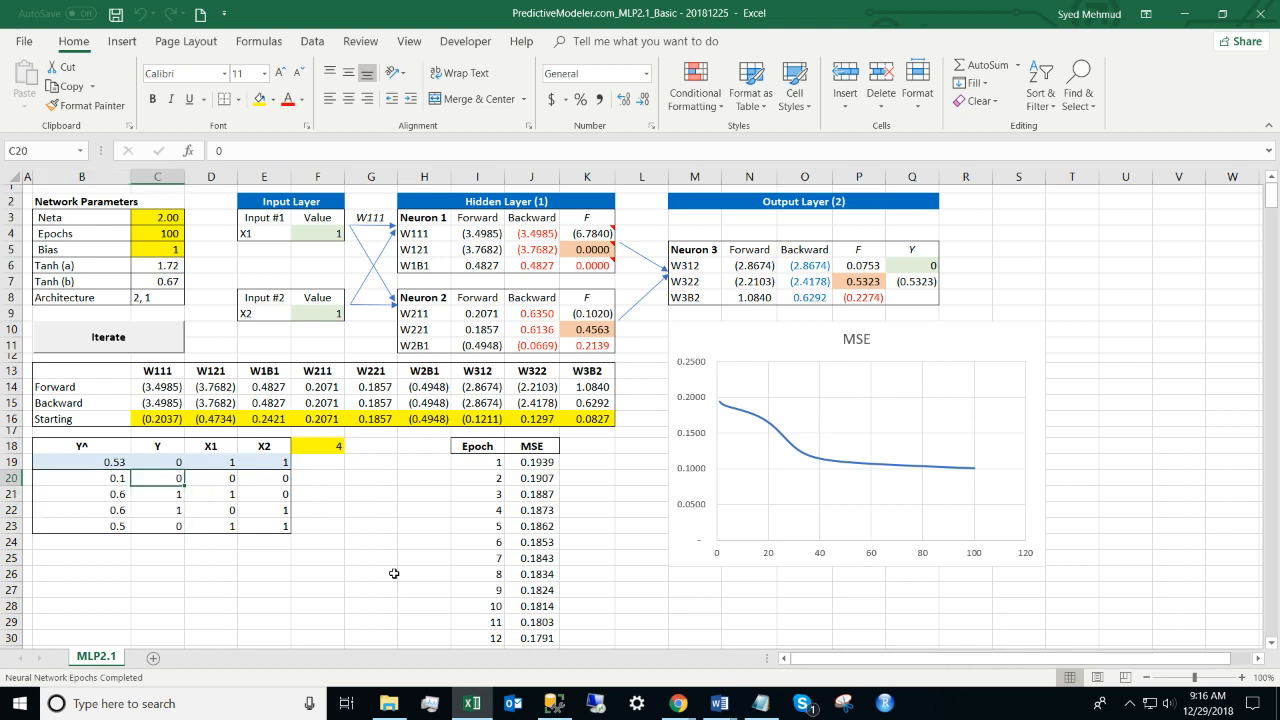
key(shift+Down)
key(shift+Down)
key(shift+Down)
key(Left)
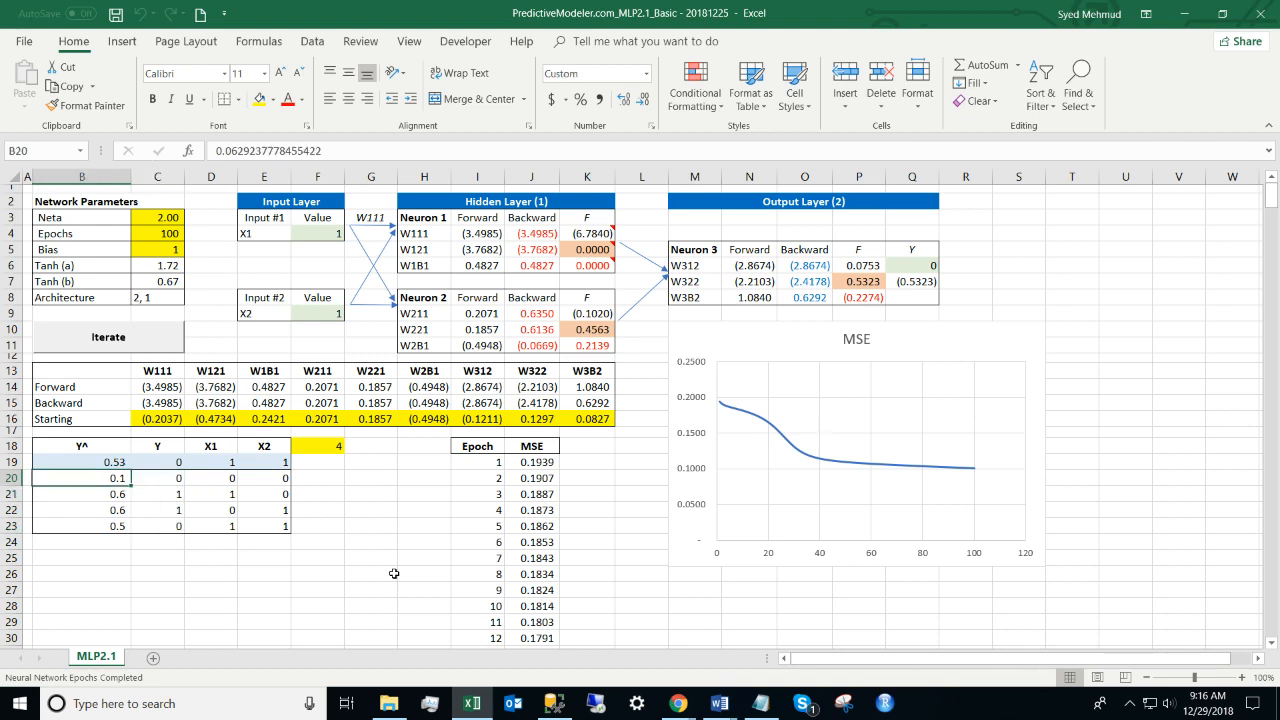
key(Right)
key(Left)
key(Right)
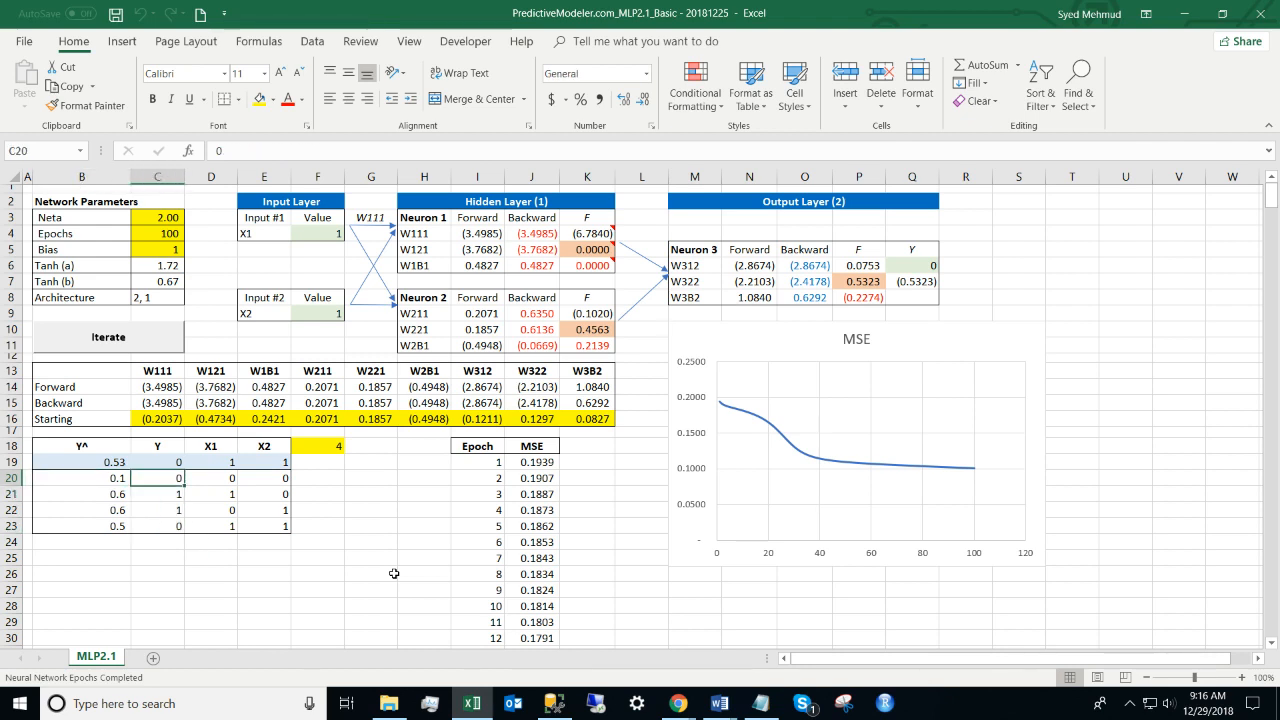
key(Down)
key(Left)
key(shift+Down)
key(shift+Right)
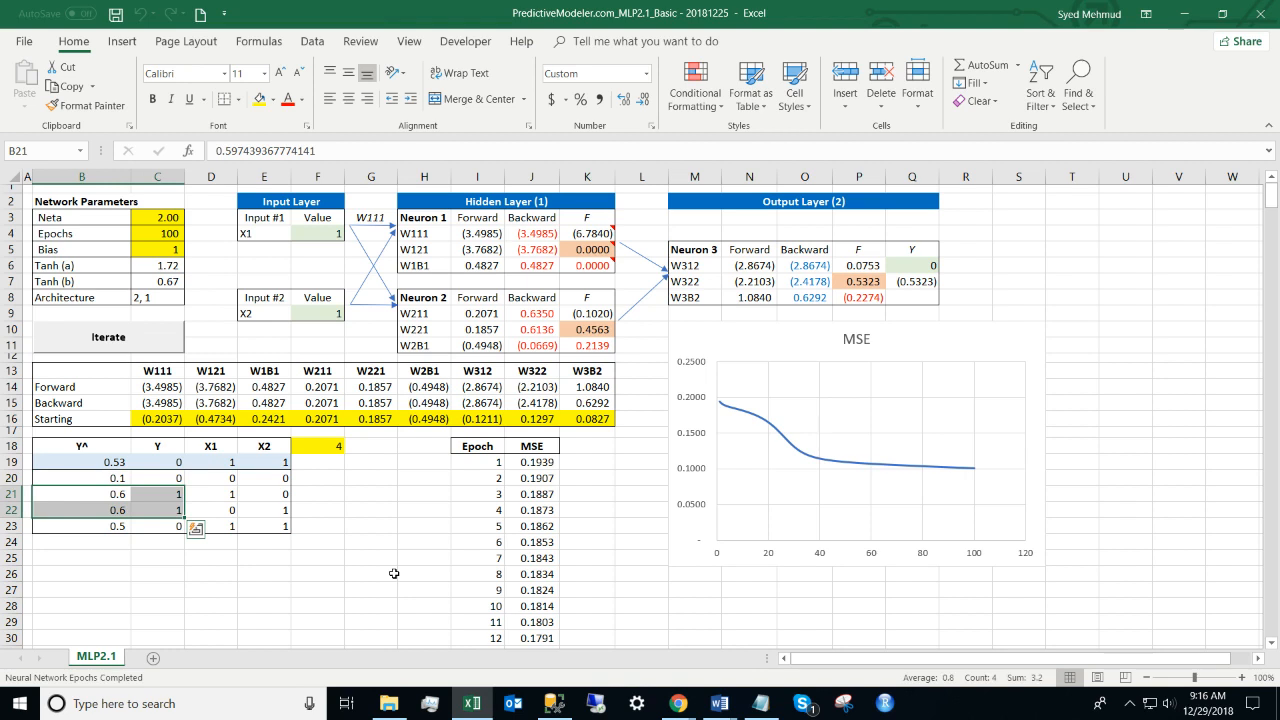
key(Down)
key(Down)
key(Right)
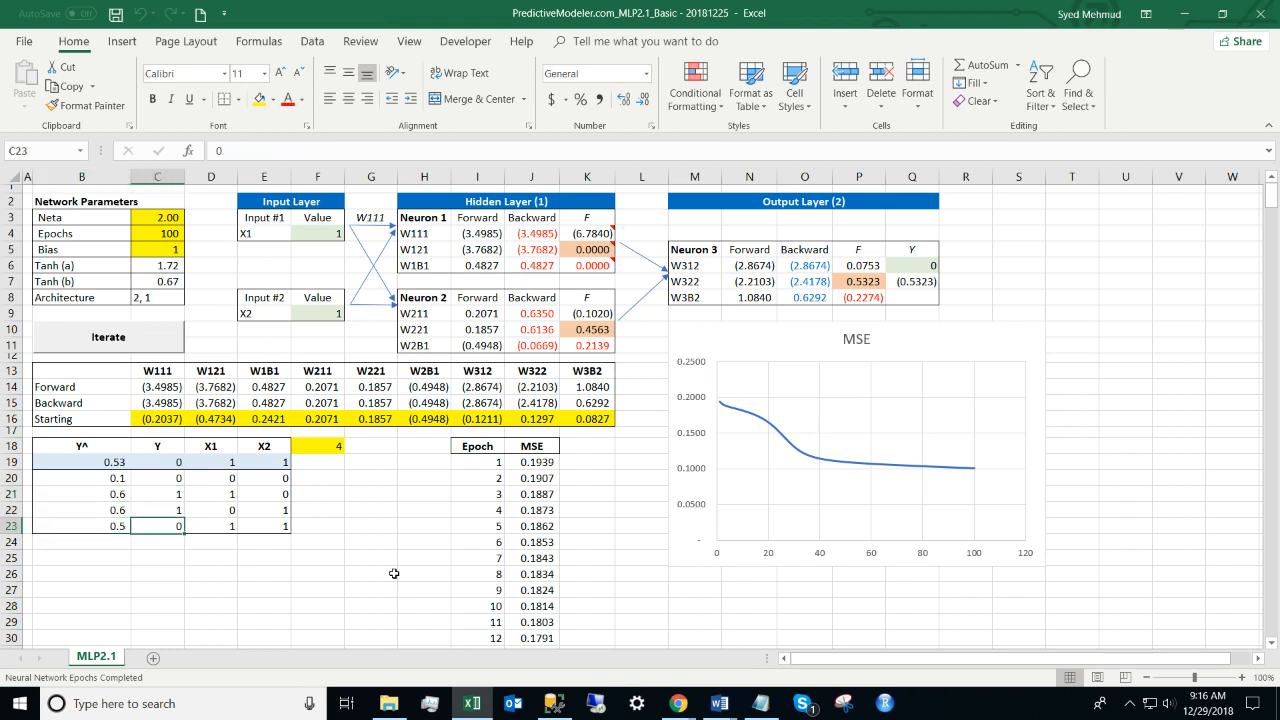
key(Left)
key(Right)
key(Left)
key(Up)
key(Up)
key(Up)
key(shift+Down)
key(shift+Down)
key(shift+Down)
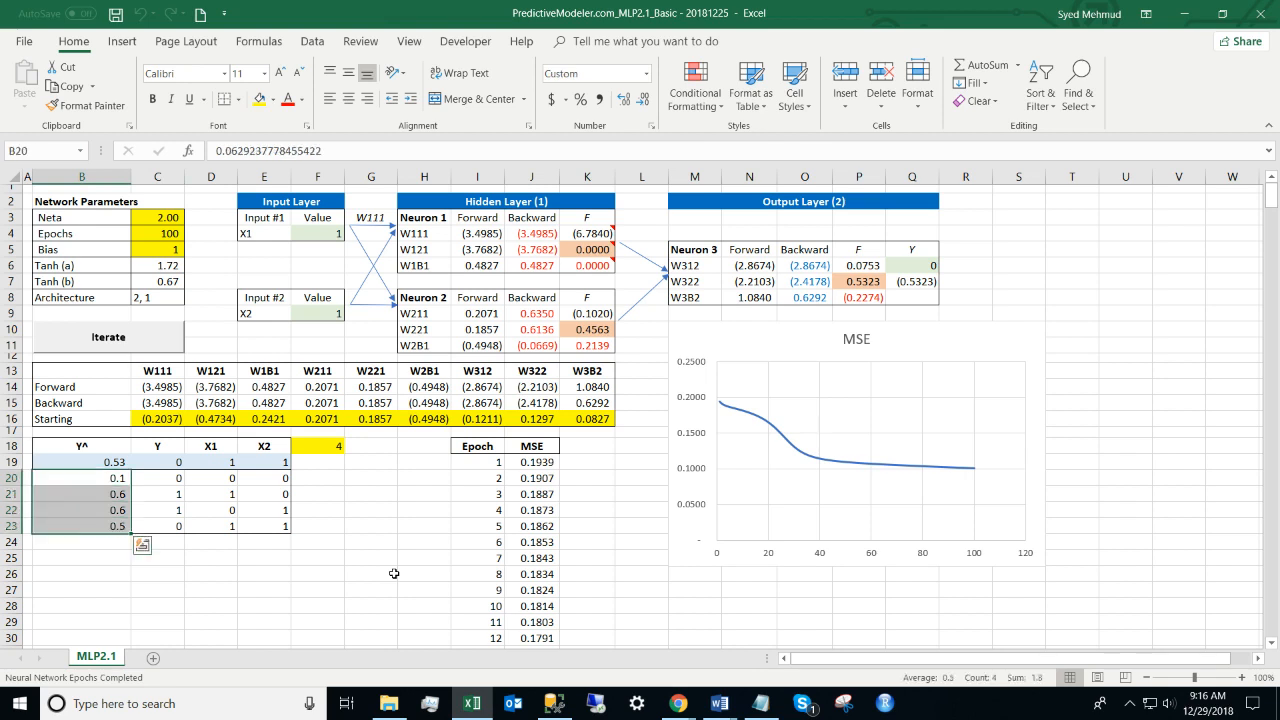
click(644, 101)
drag(114, 478, 111, 520)
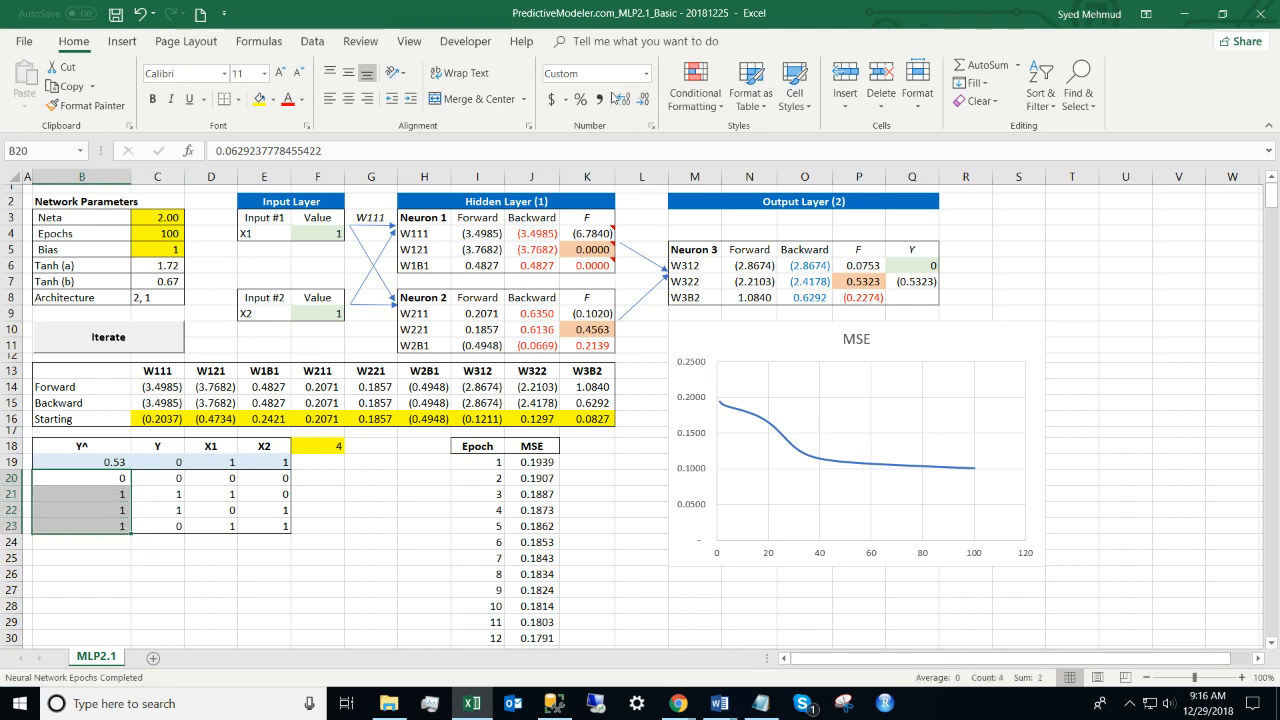
click(620, 98)
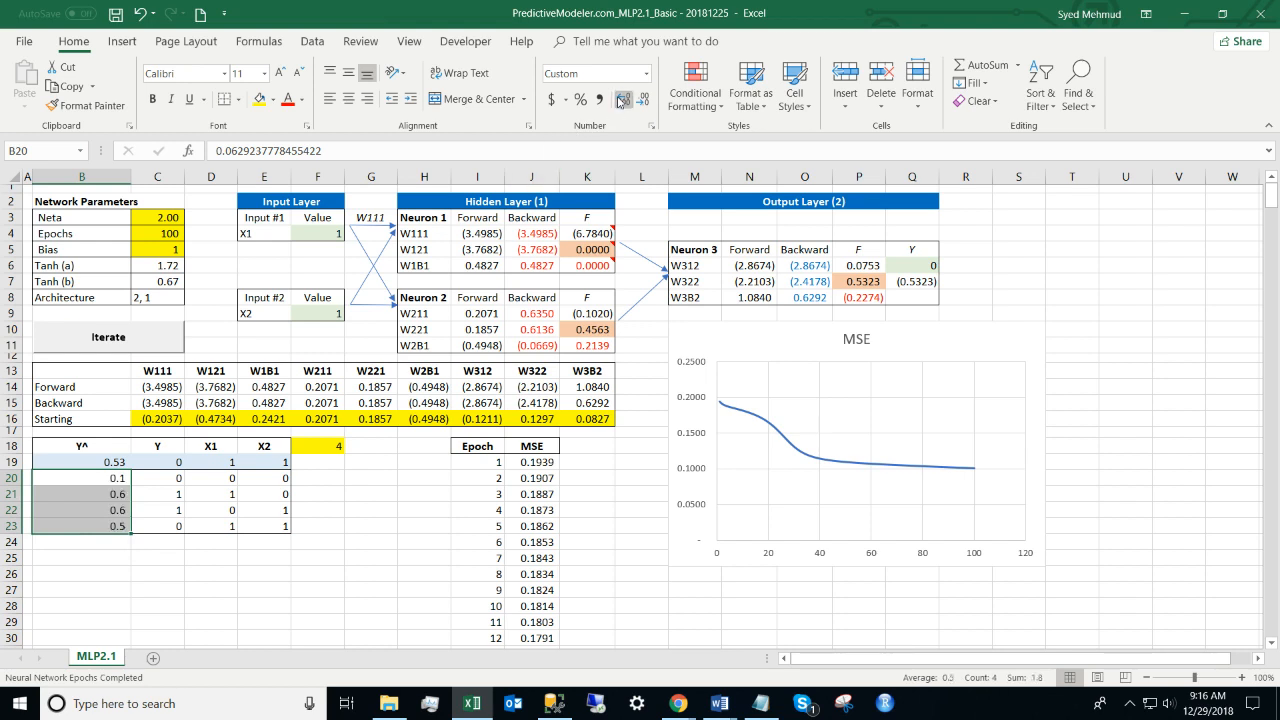
Step: Set Epochs to 500, retrain, and view the MSE chart falling near 0.04
click(162, 234)
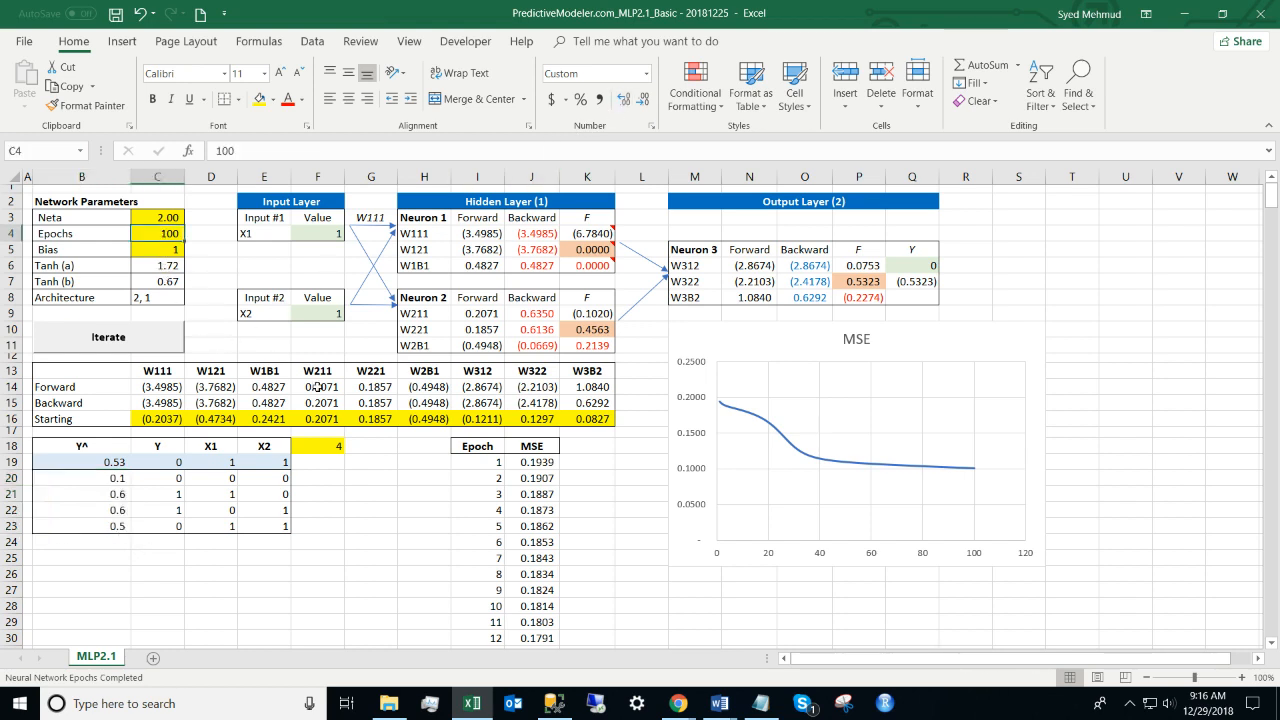
text(500)
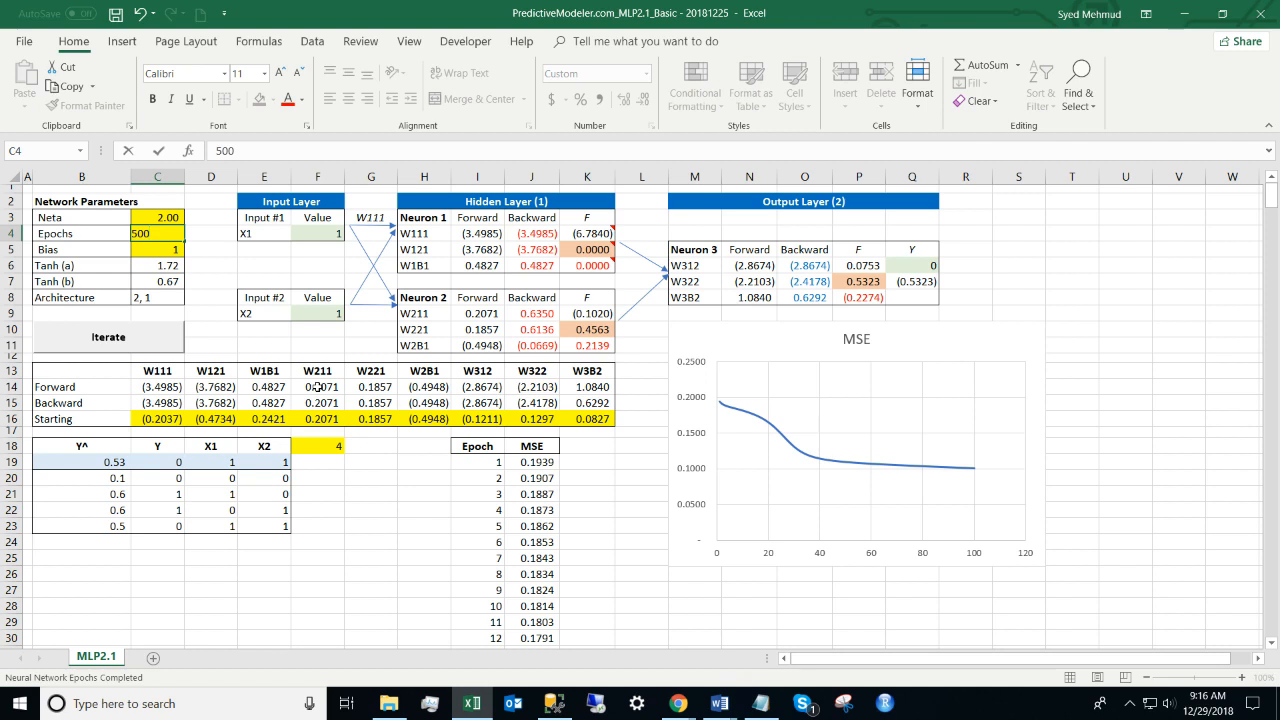
key(Return)
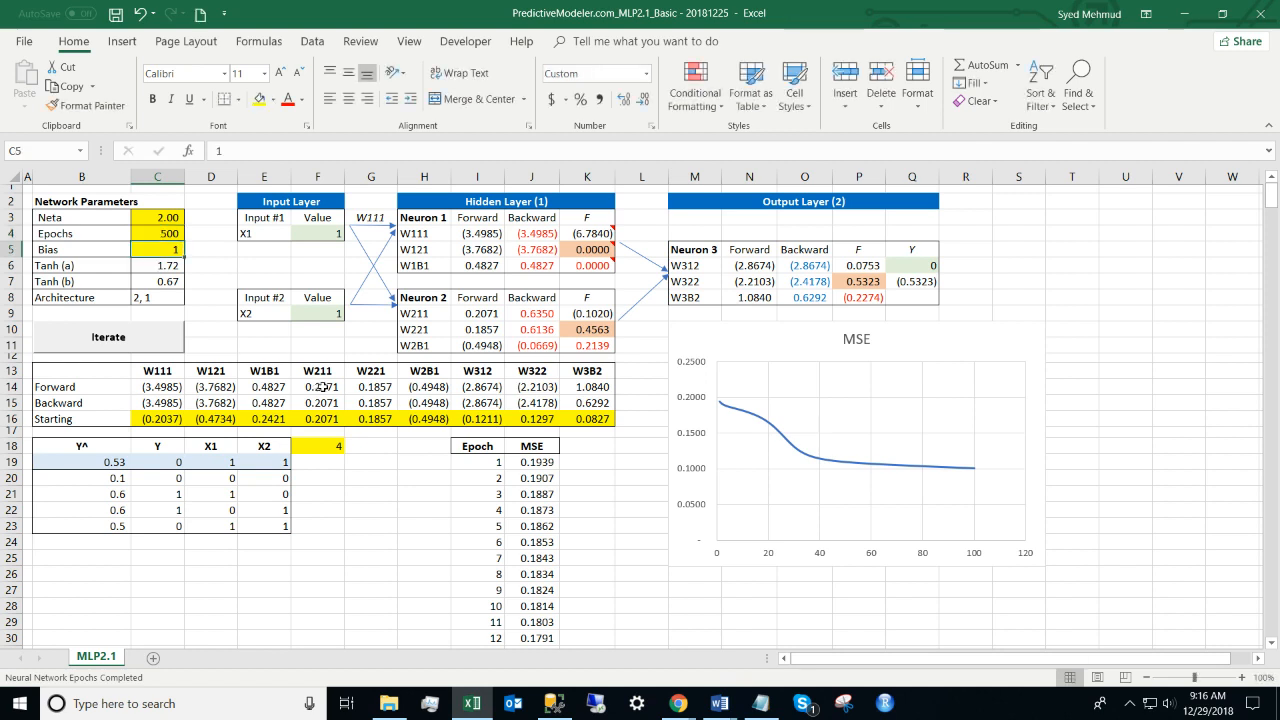
click(160, 330)
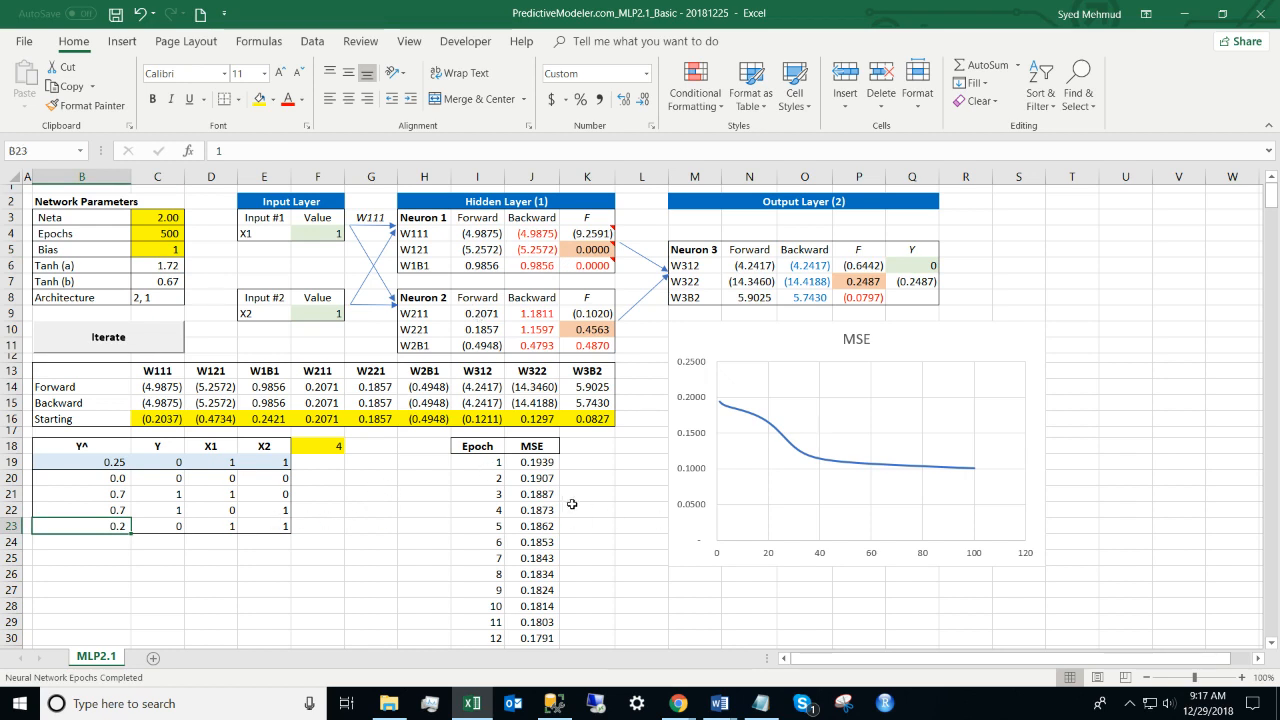
click(760, 352)
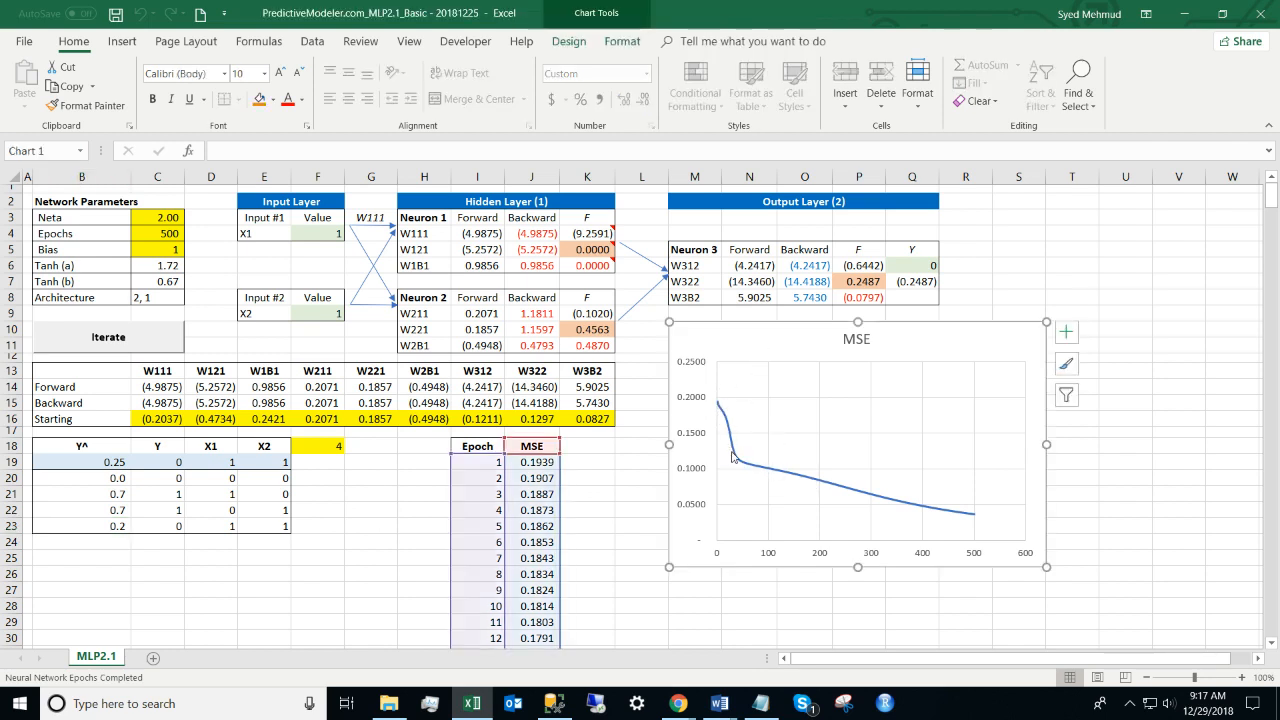
click(405, 510)
drag(115, 480, 108, 531)
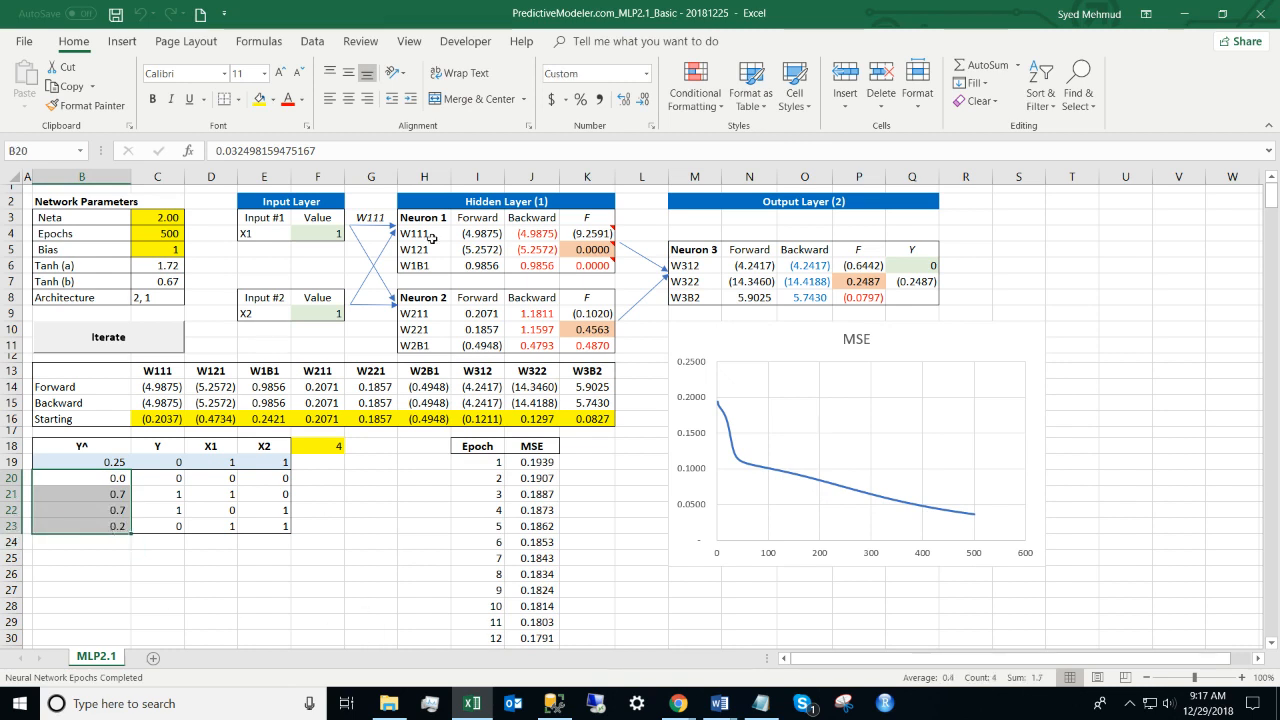
click(640, 104)
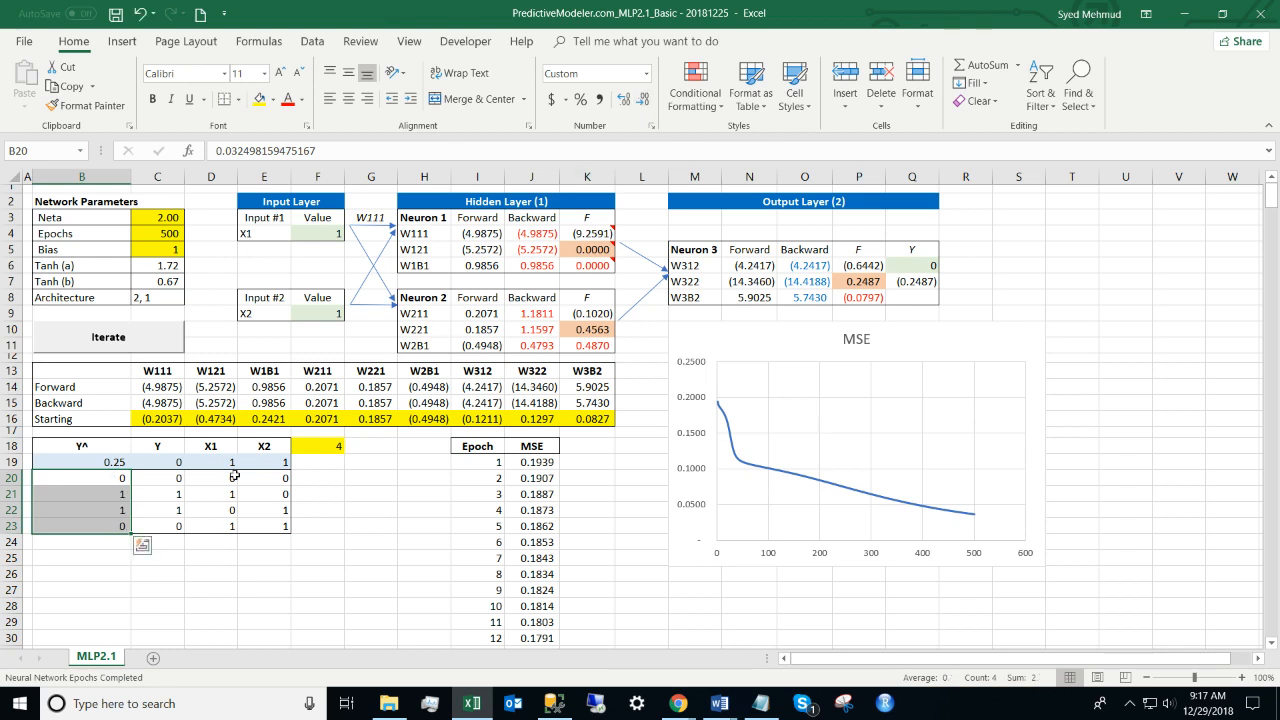
click(124, 480)
drag(124, 480, 136, 537)
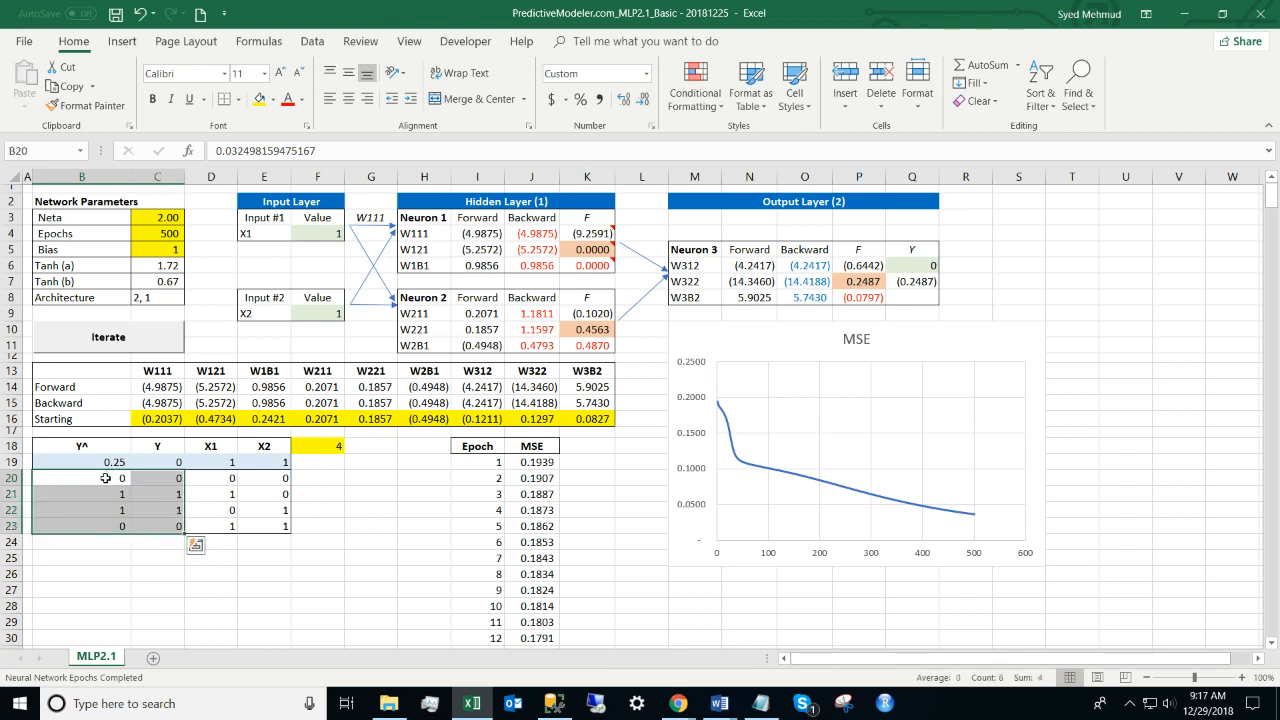
drag(107, 478, 170, 529)
drag(156, 480, 142, 515)
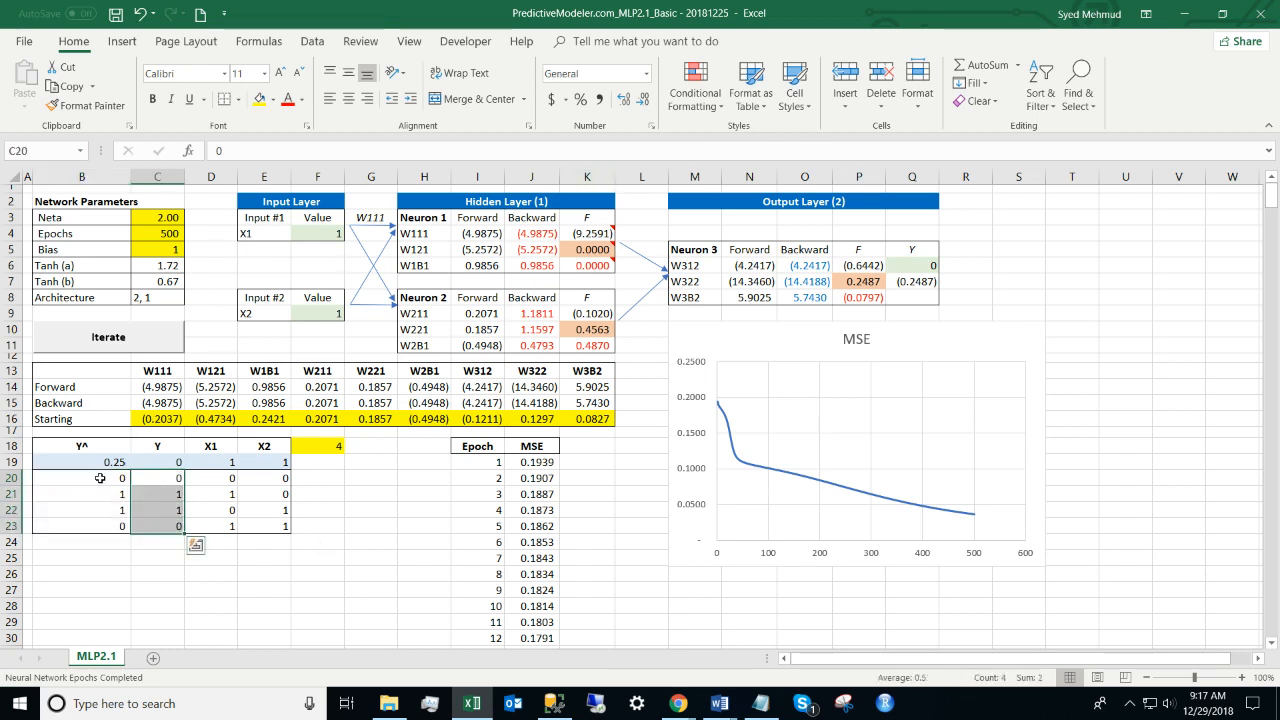
drag(101, 476, 100, 526)
click(507, 496)
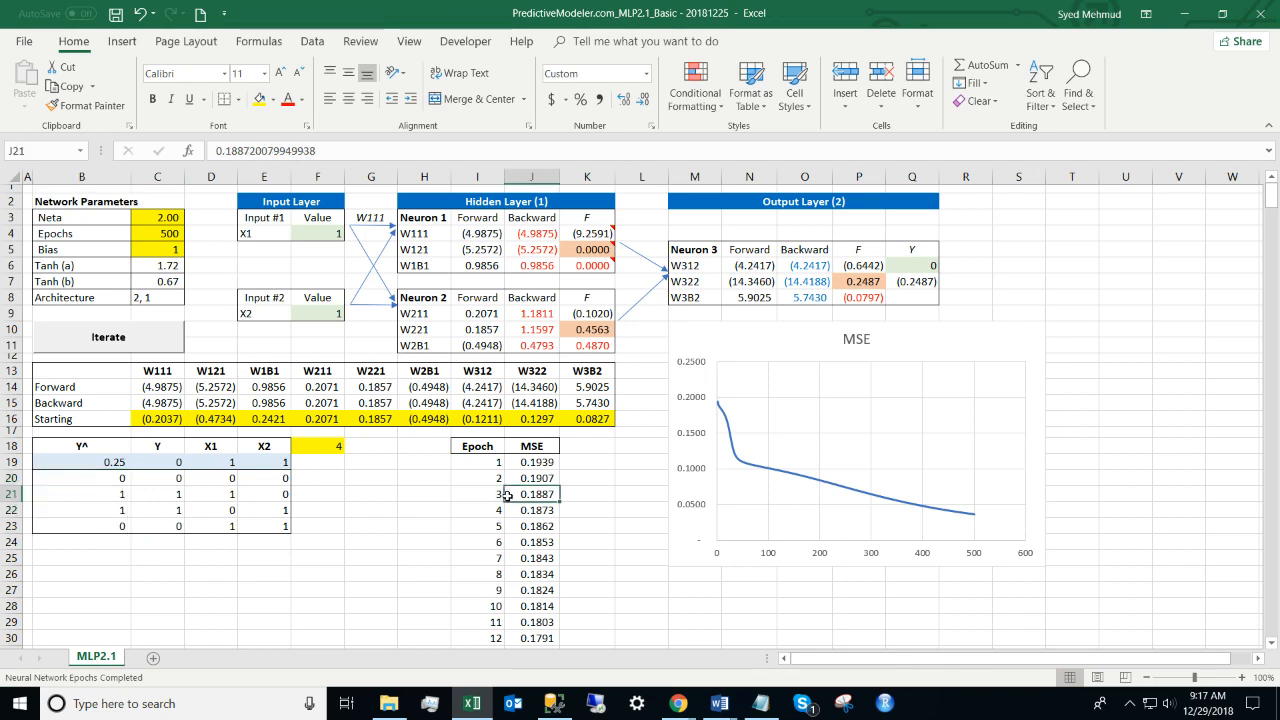
key(Up)
key(Up)
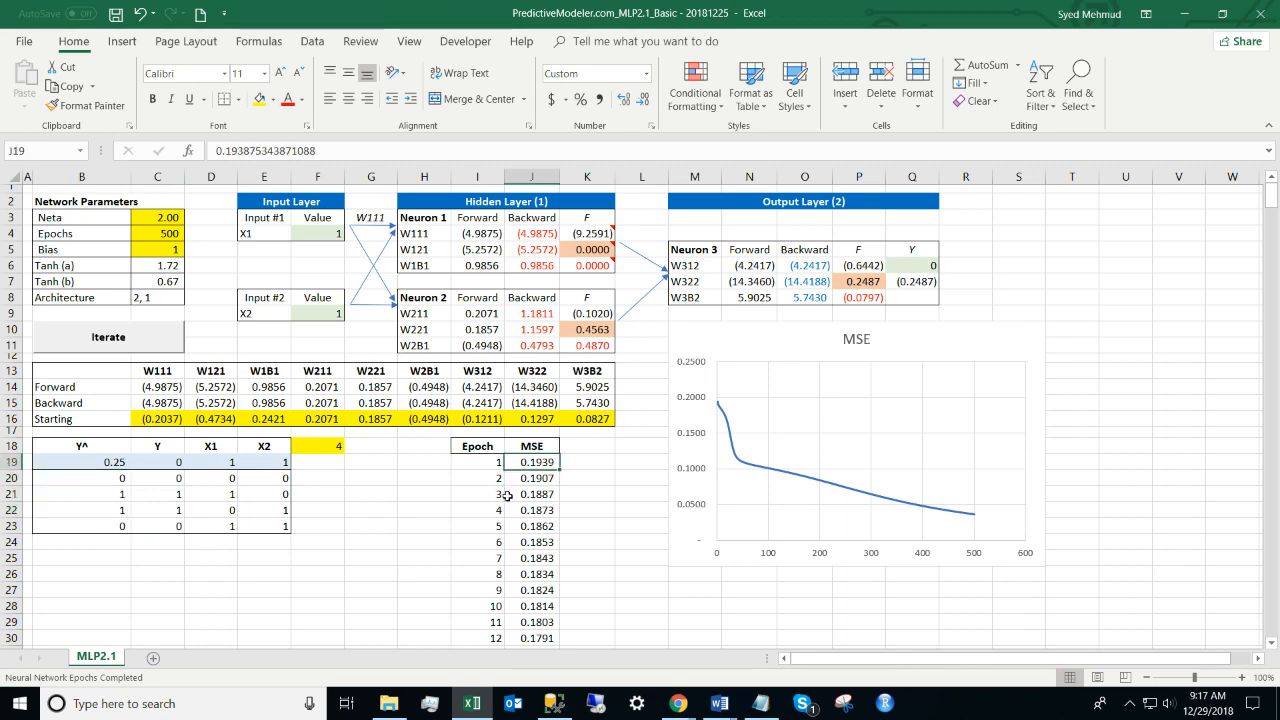
key(ctrl+Down)
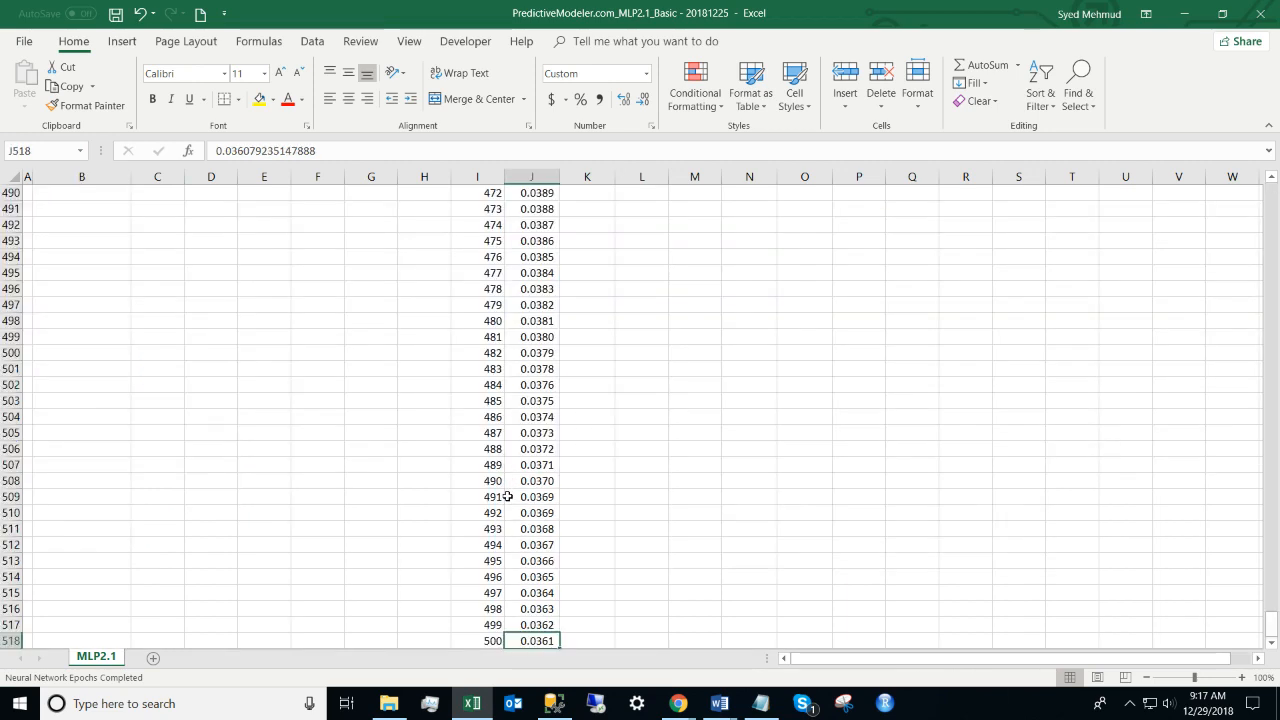
key(Left)
key(ctrl+Up)
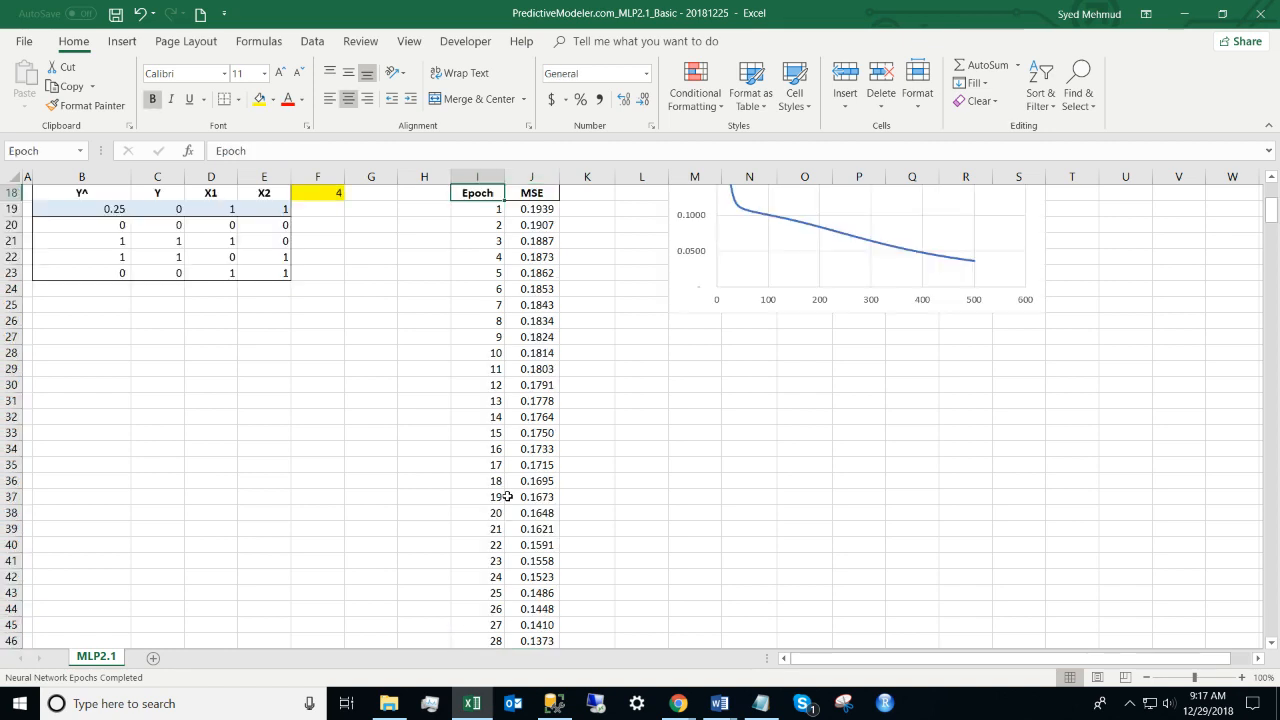
scroll(508, 496, up, 5)
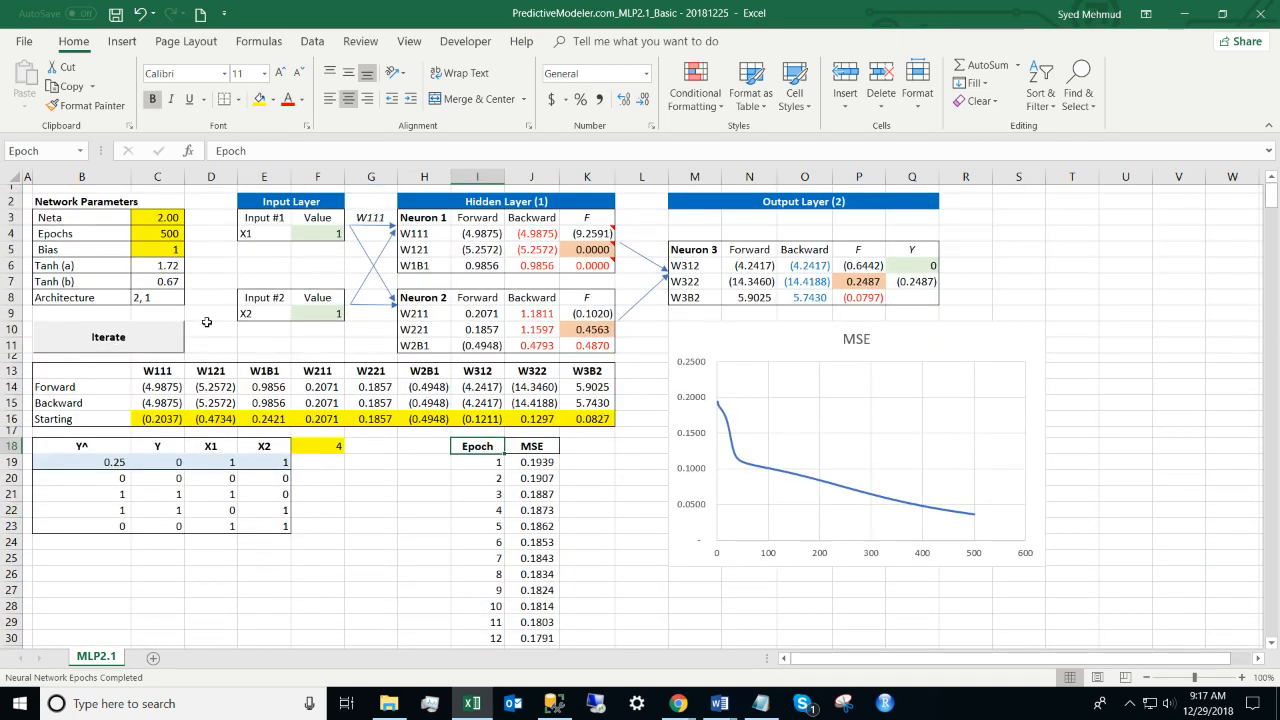
drag(145, 418, 612, 421)
click(168, 218)
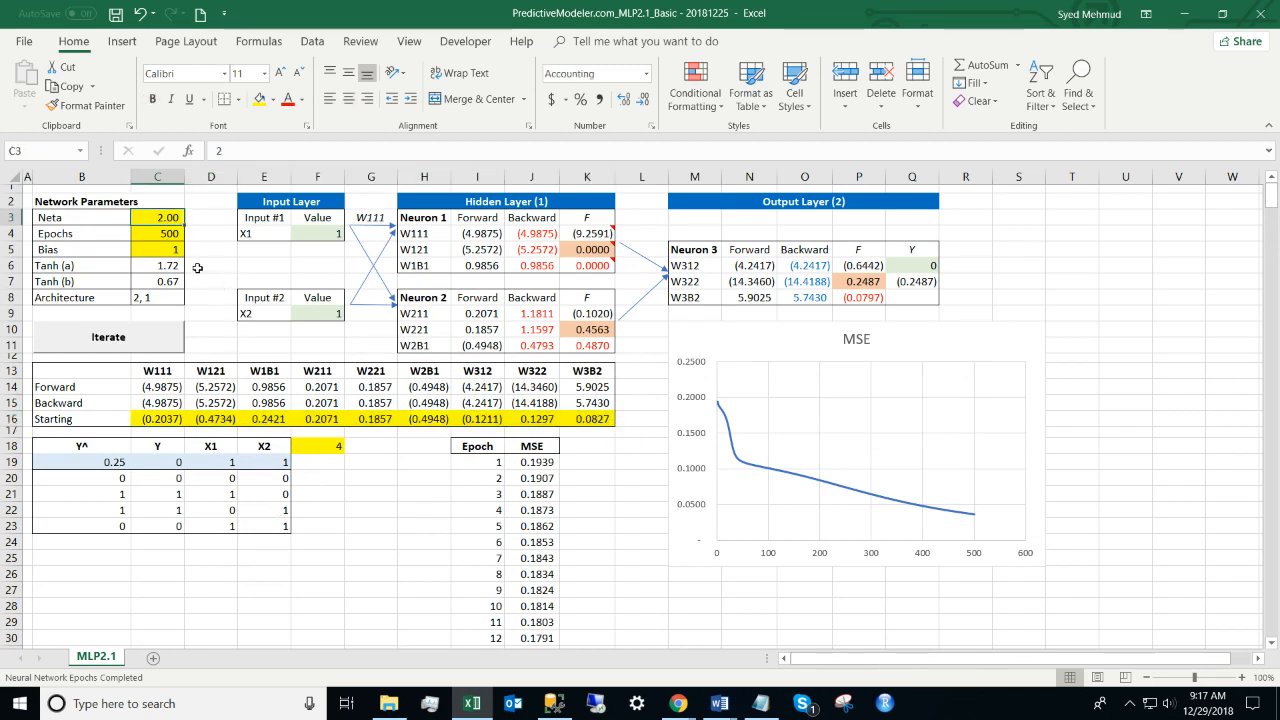
drag(65, 218, 164, 220)
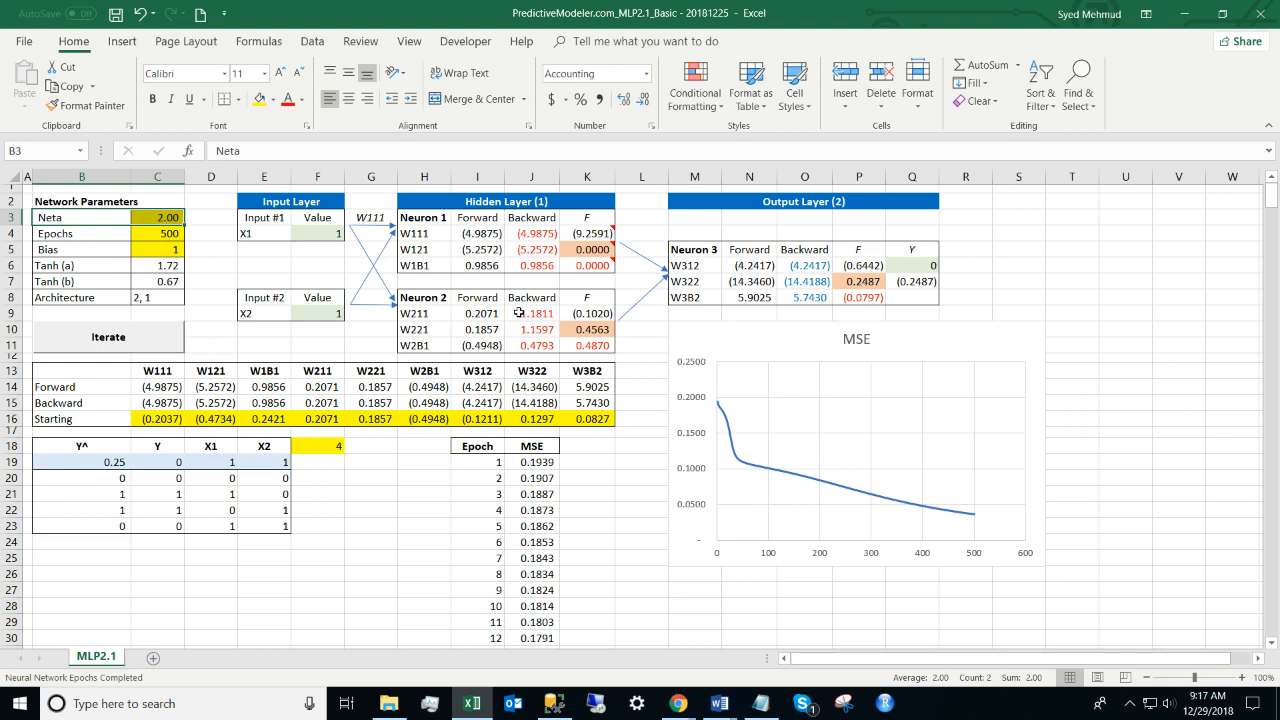
click(539, 230)
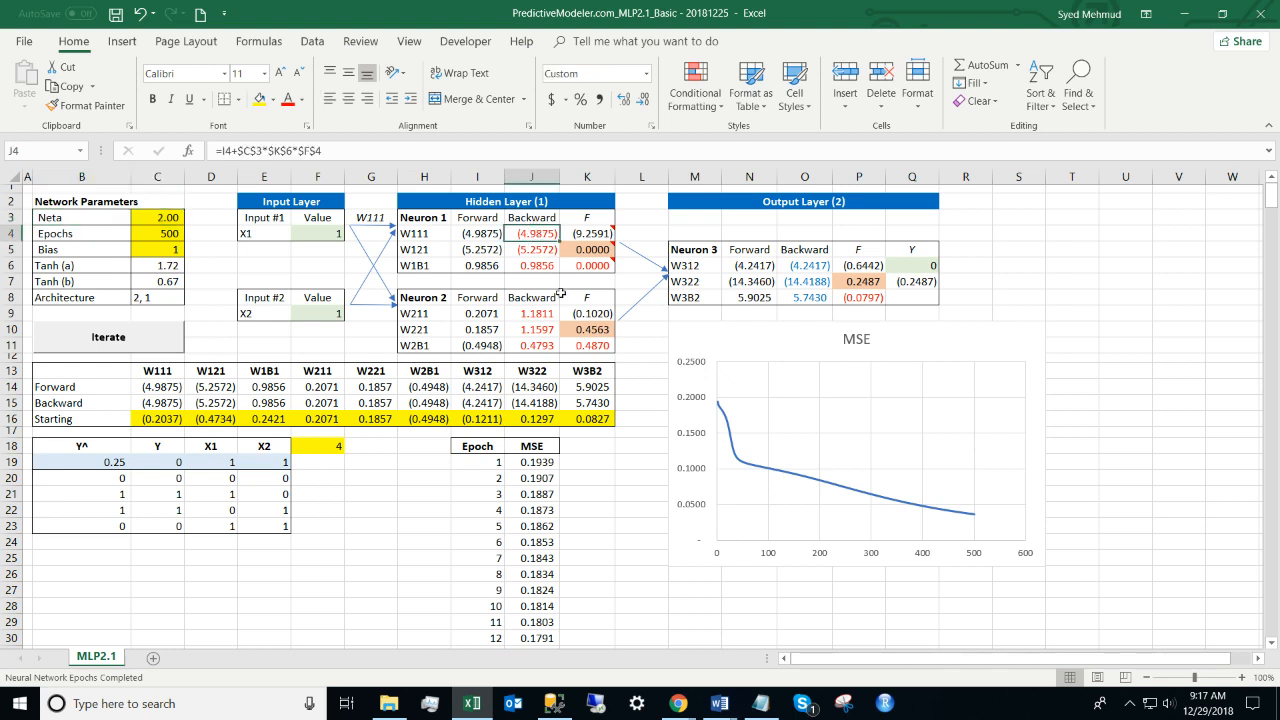
key(Right)
key(Down)
key(Left)
key(Up)
key(Down)
key(Down)
key(Up)
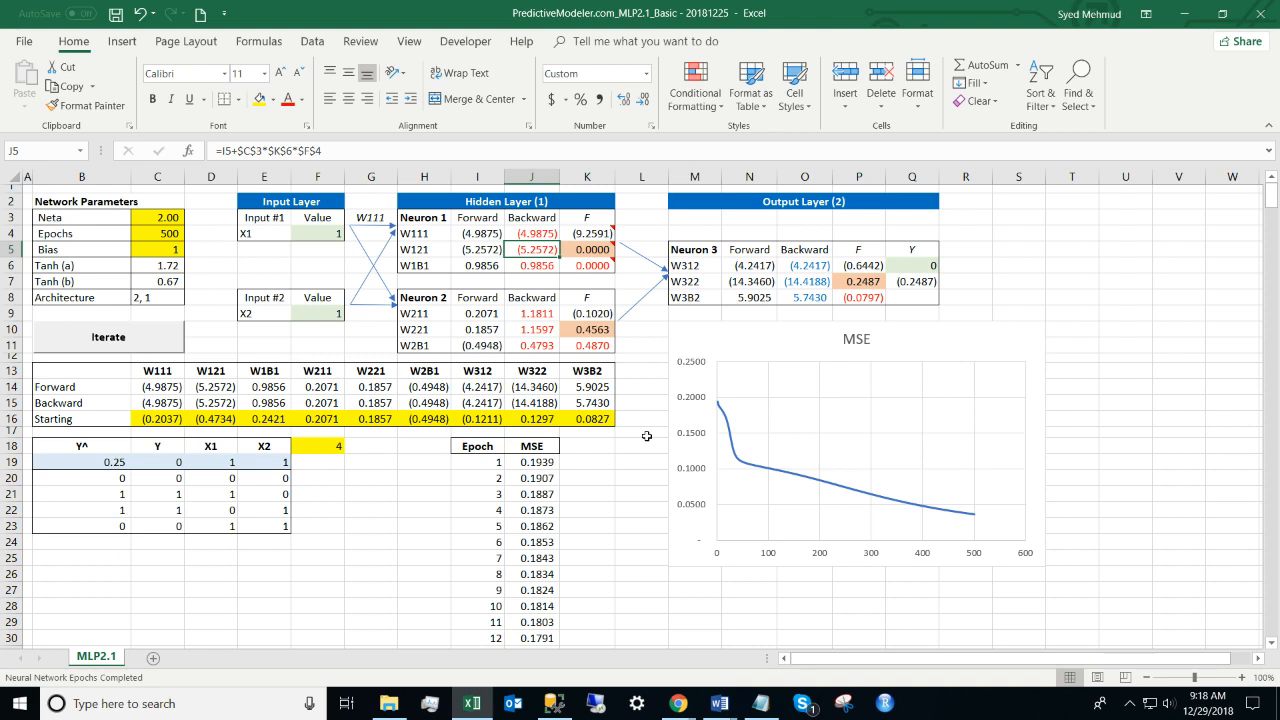
key(Down)
key(Down)
key(Down)
key(Down)
key(Down)
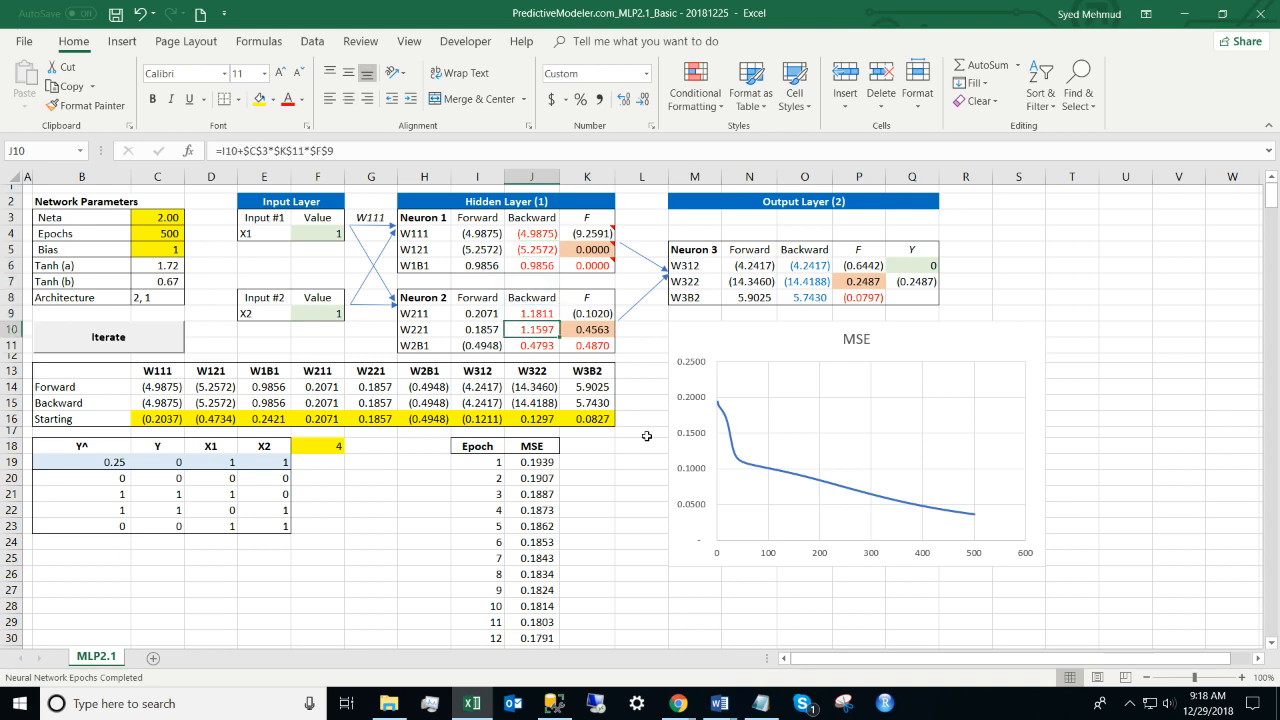
key(Down)
key(Up)
key(Up)
key(Up)
key(Up)
key(Up)
key(Up)
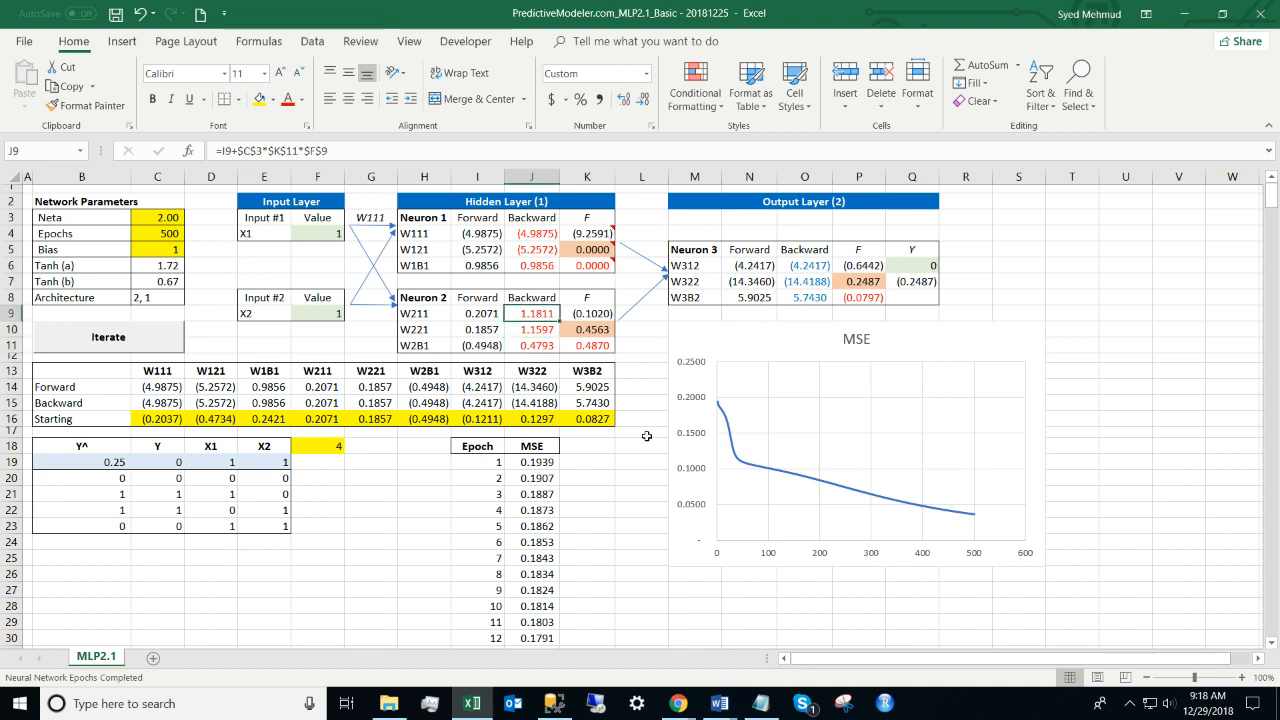
key(Right)
key(Right)
key(Right)
key(Right)
key(Right)
key(Down)
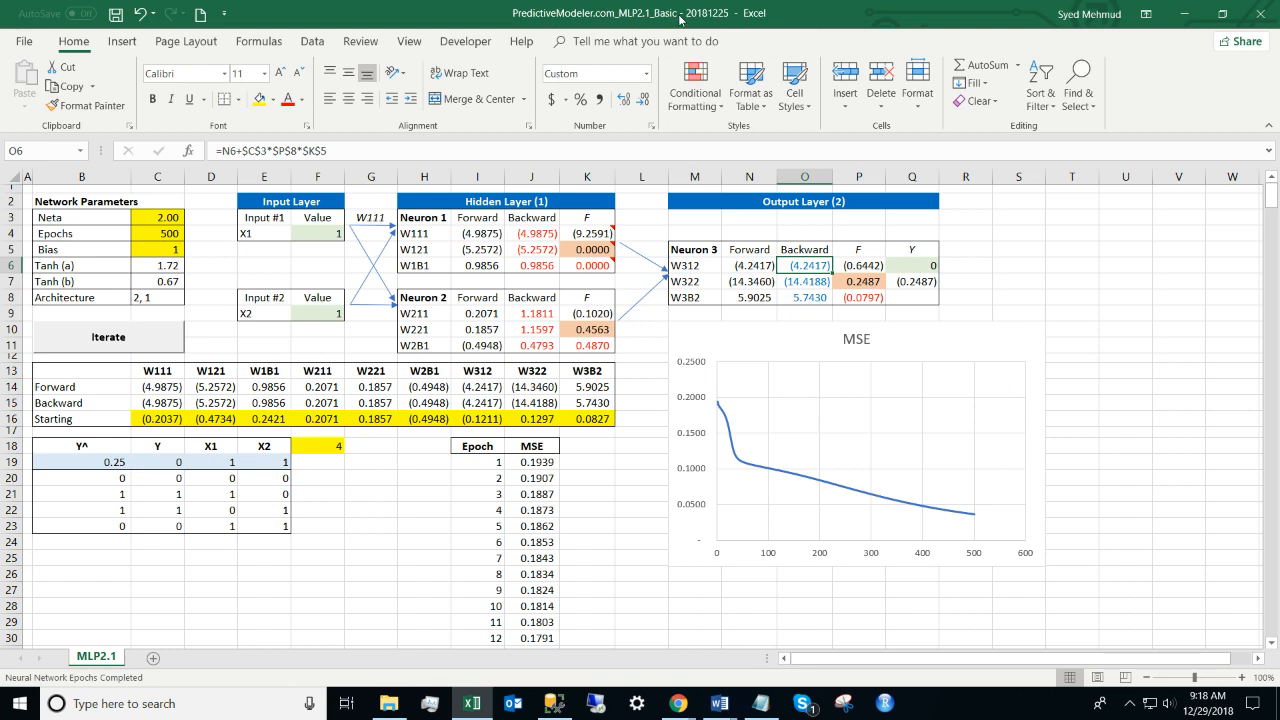
click(370, 330)
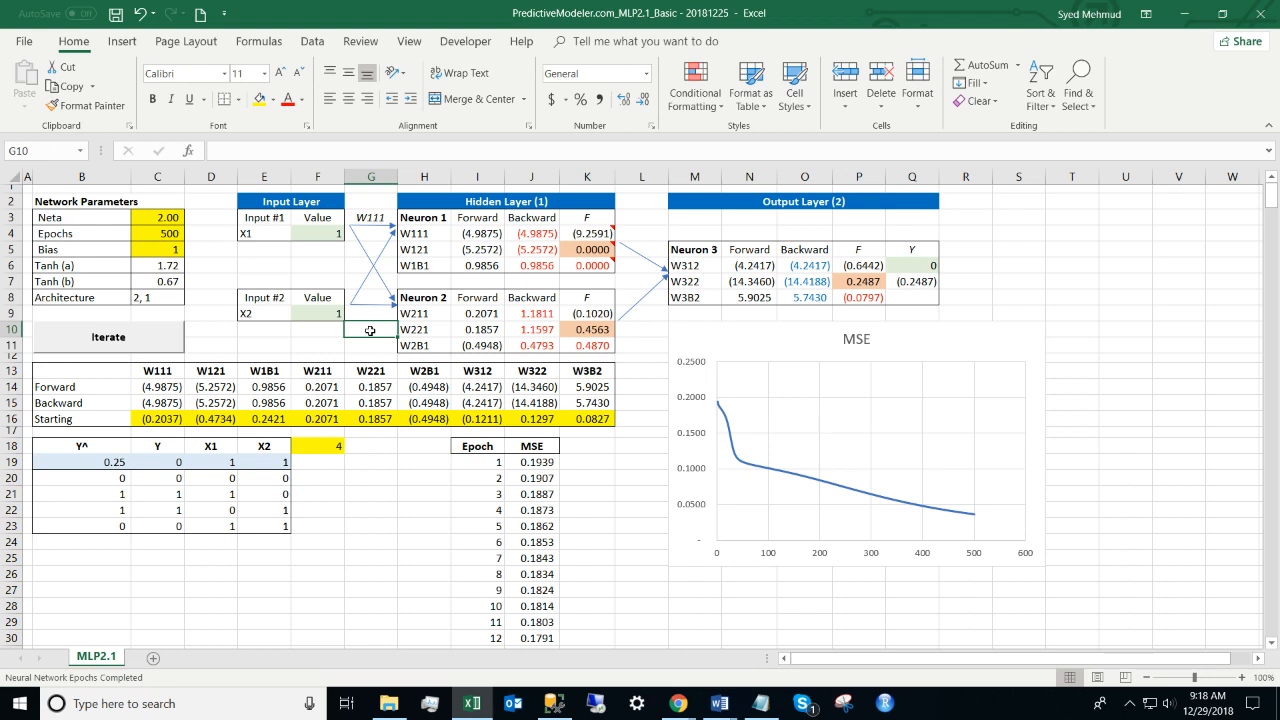
Step: Number the four XOR training rows 1, 2, 3, 4 in F20:F23
click(316, 446)
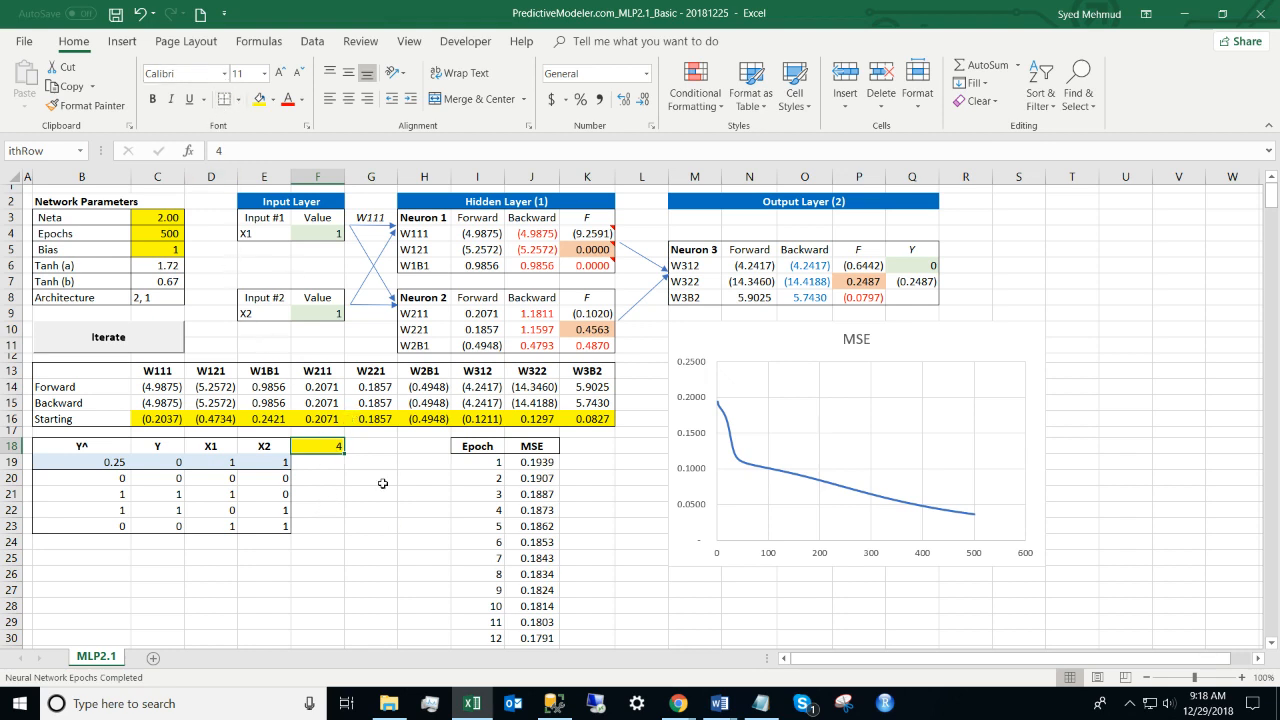
key(Up)
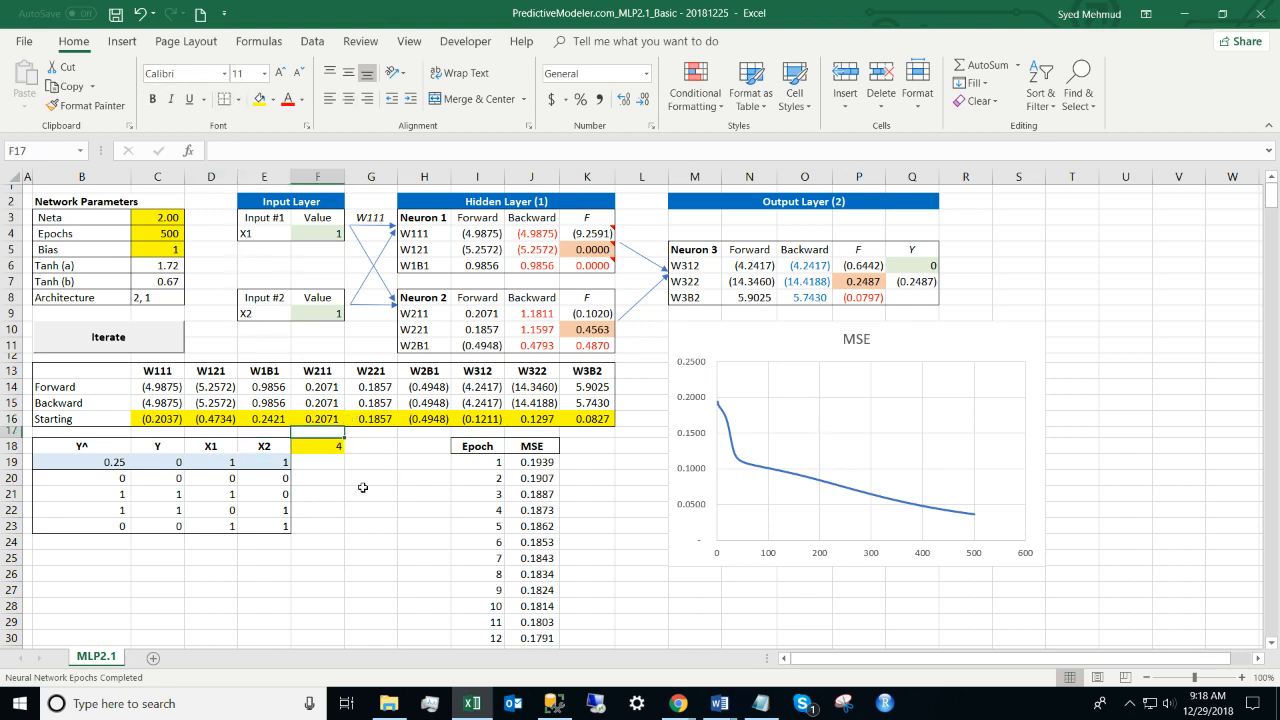
key(Down)
key(Down)
key(Down)
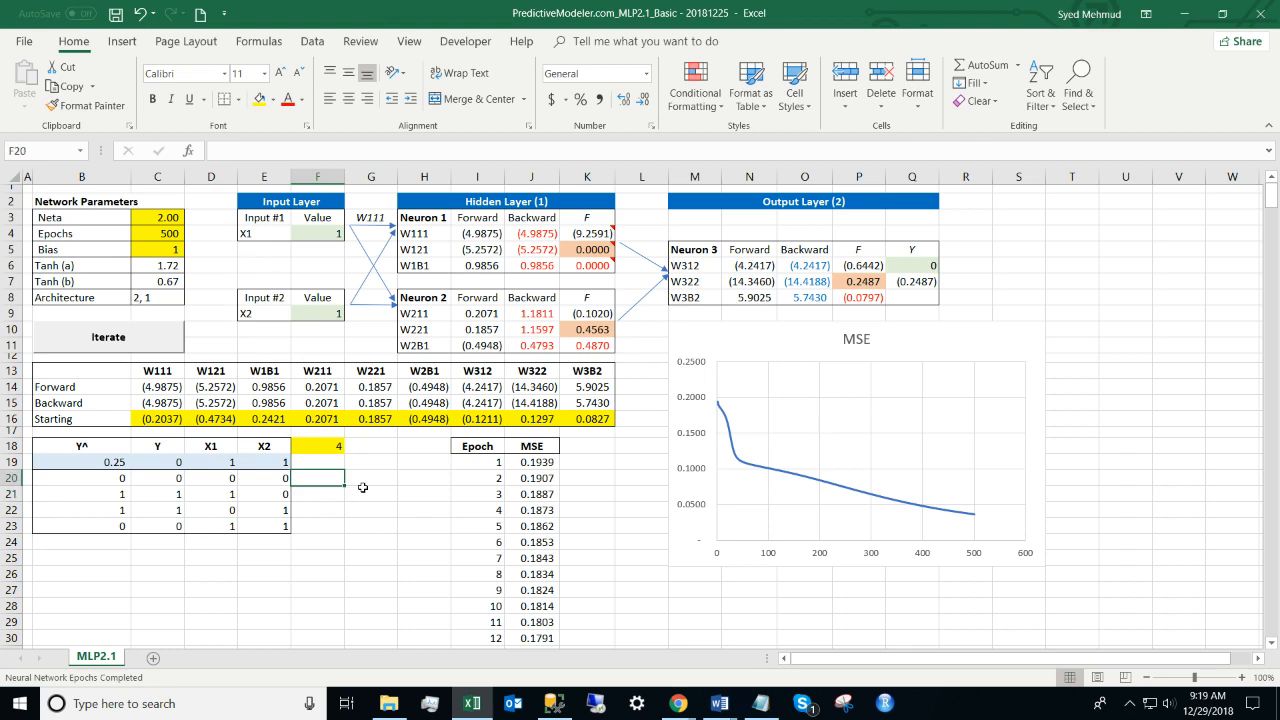
text(1)
key(Return)
text(2)
key(Return)
text(3)
key(Return)
text(4)
key(Return)
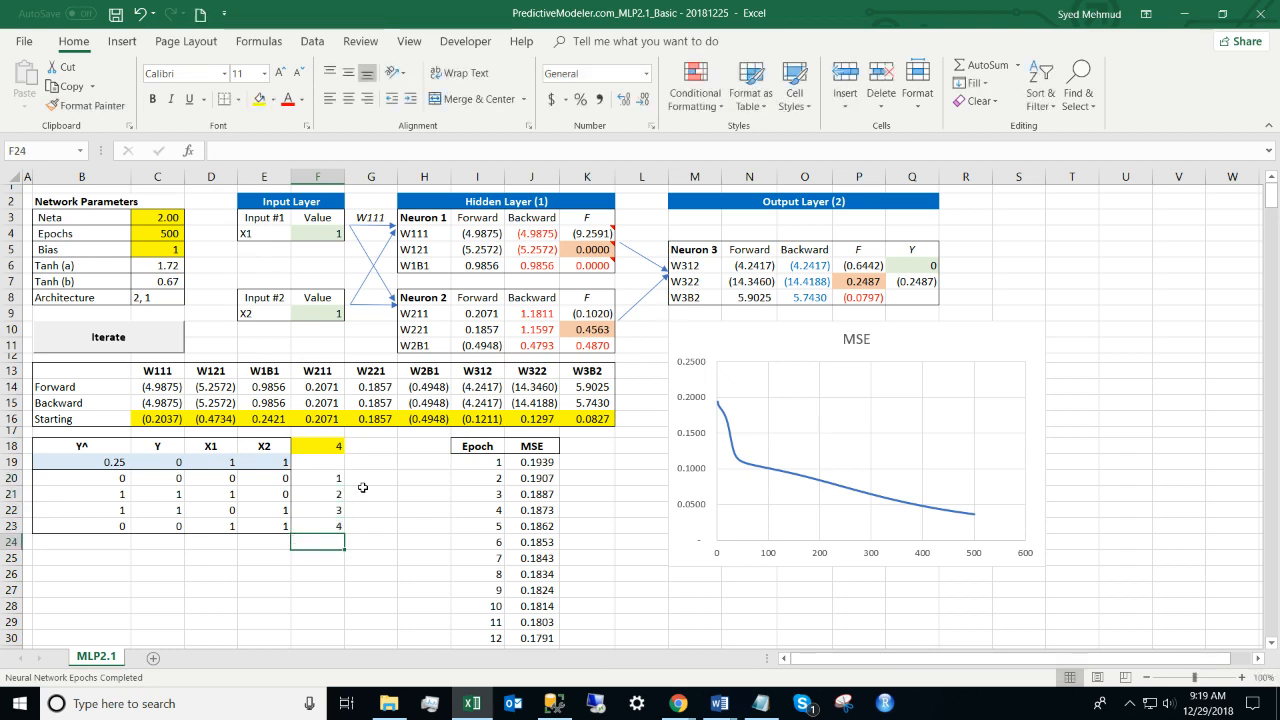
Step: Set ithRow to 1 and check the X1 and X2 inputs' source cells
key(Up)
key(Up)
key(Up)
key(Up)
key(Up)
key(Up)
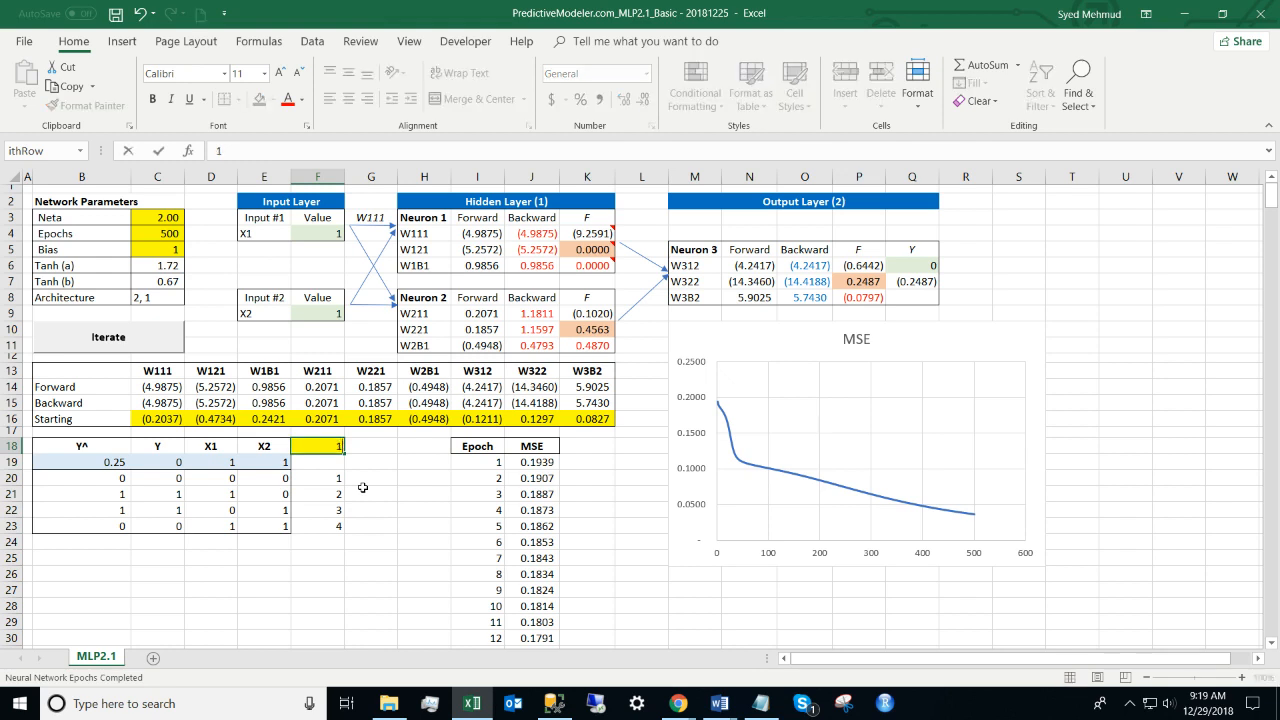
text(1)
key(Return)
key(Up)
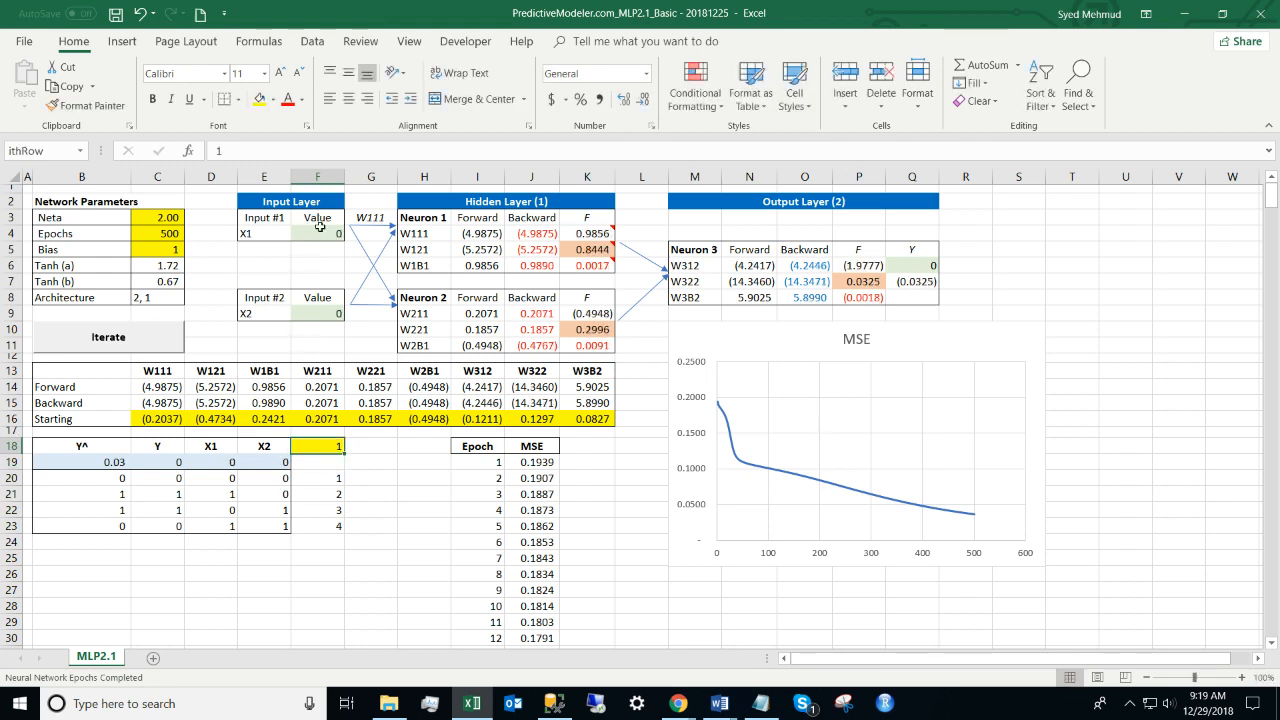
drag(218, 481, 266, 483)
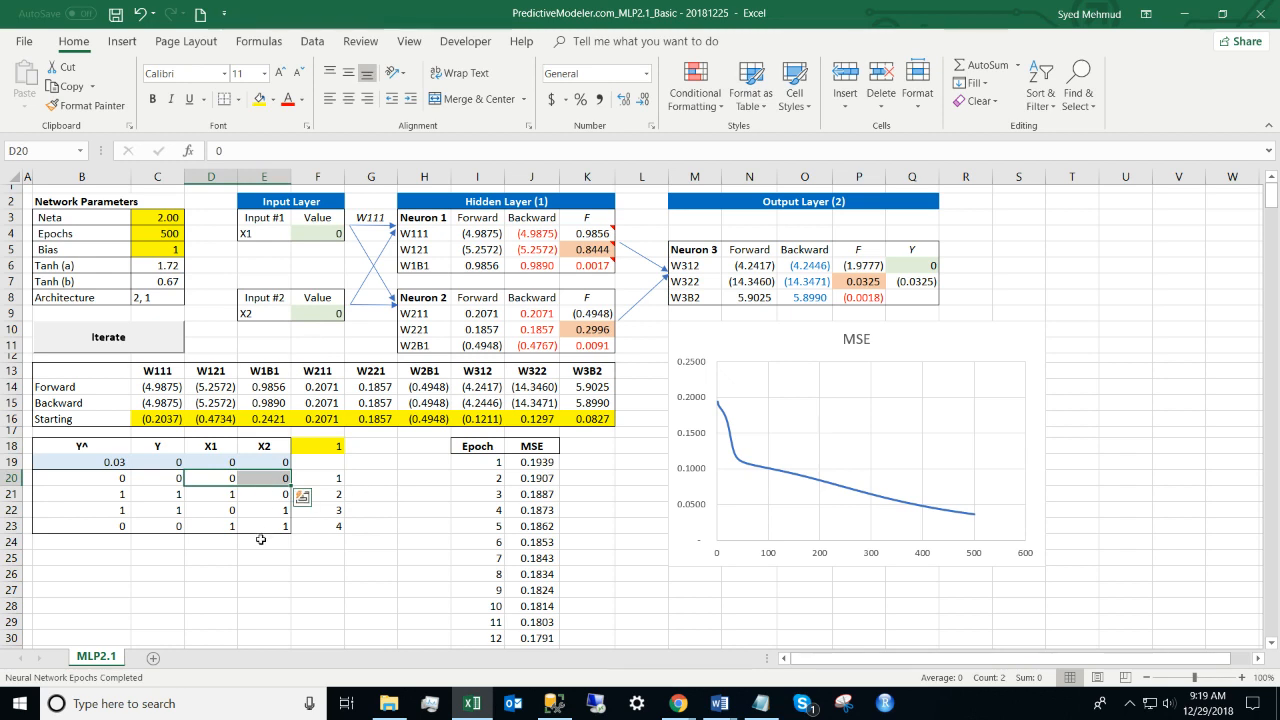
click(327, 232)
click(326, 312)
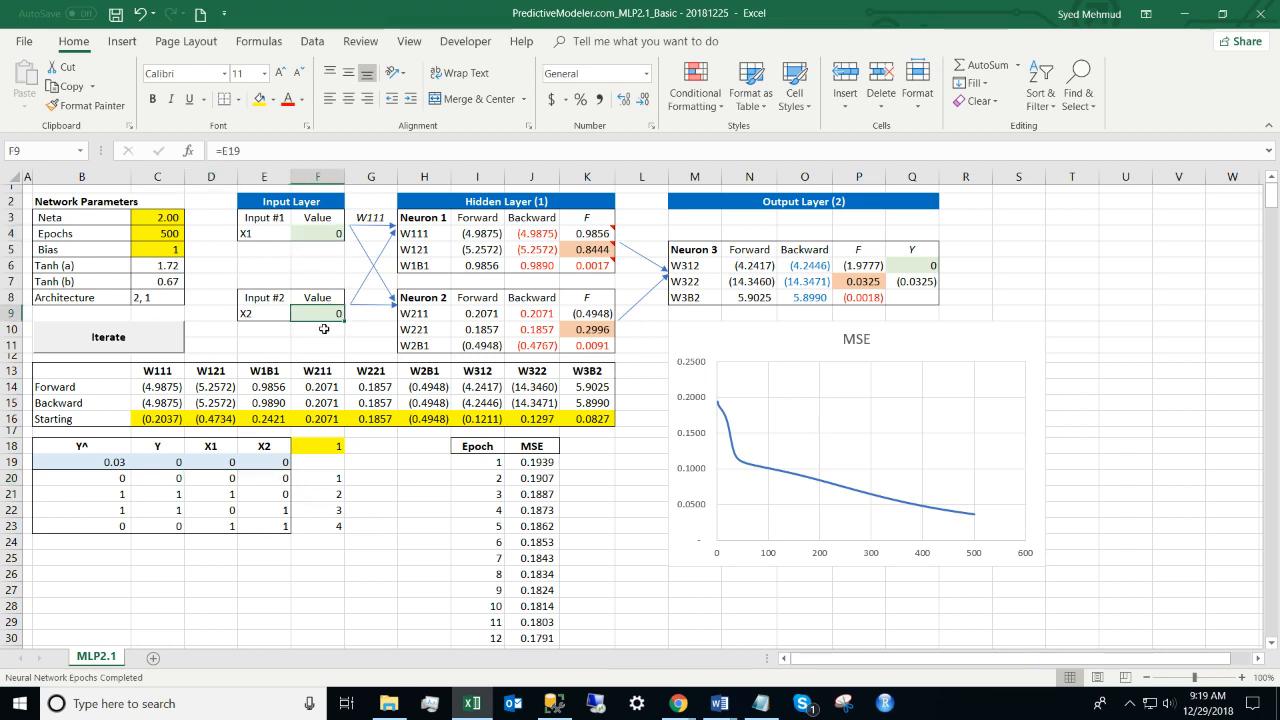
Step: Set ithRow to 2, loading inputs 1 and 0, and select the layer tables H4:R11
click(318, 446)
text(2)
key(Return)
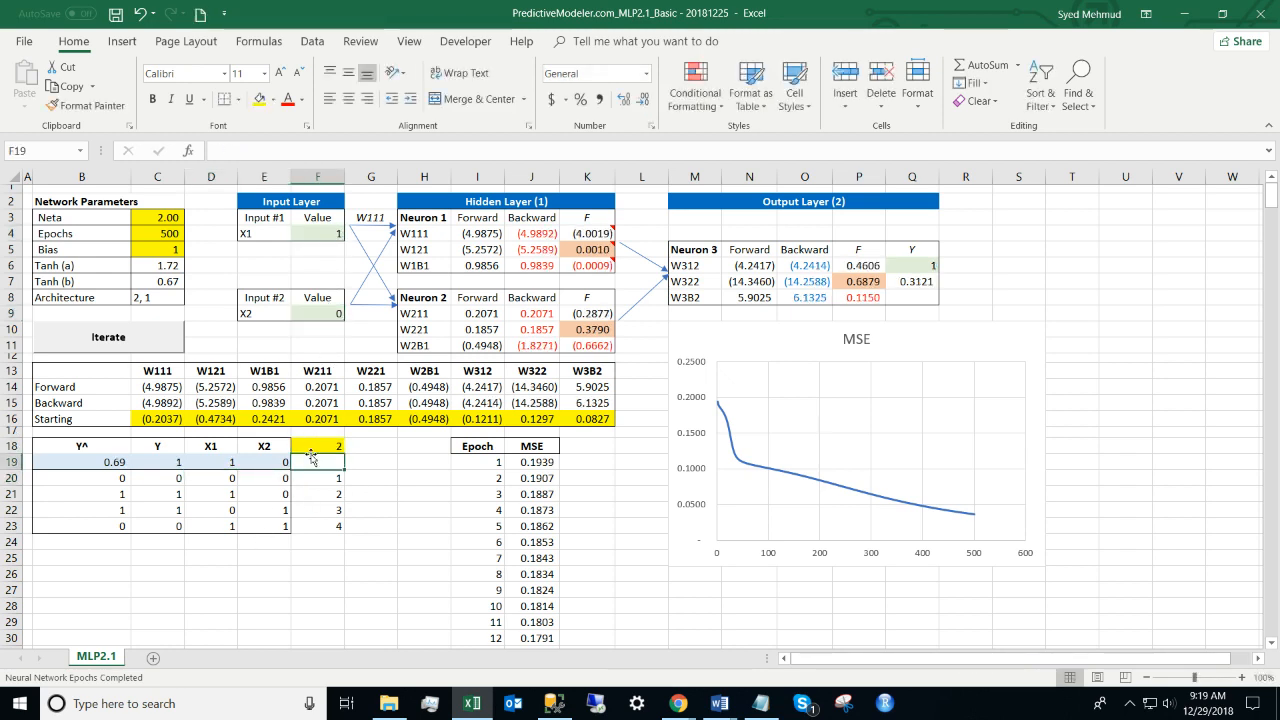
click(219, 494)
drag(278, 238, 322, 234)
drag(265, 313, 322, 313)
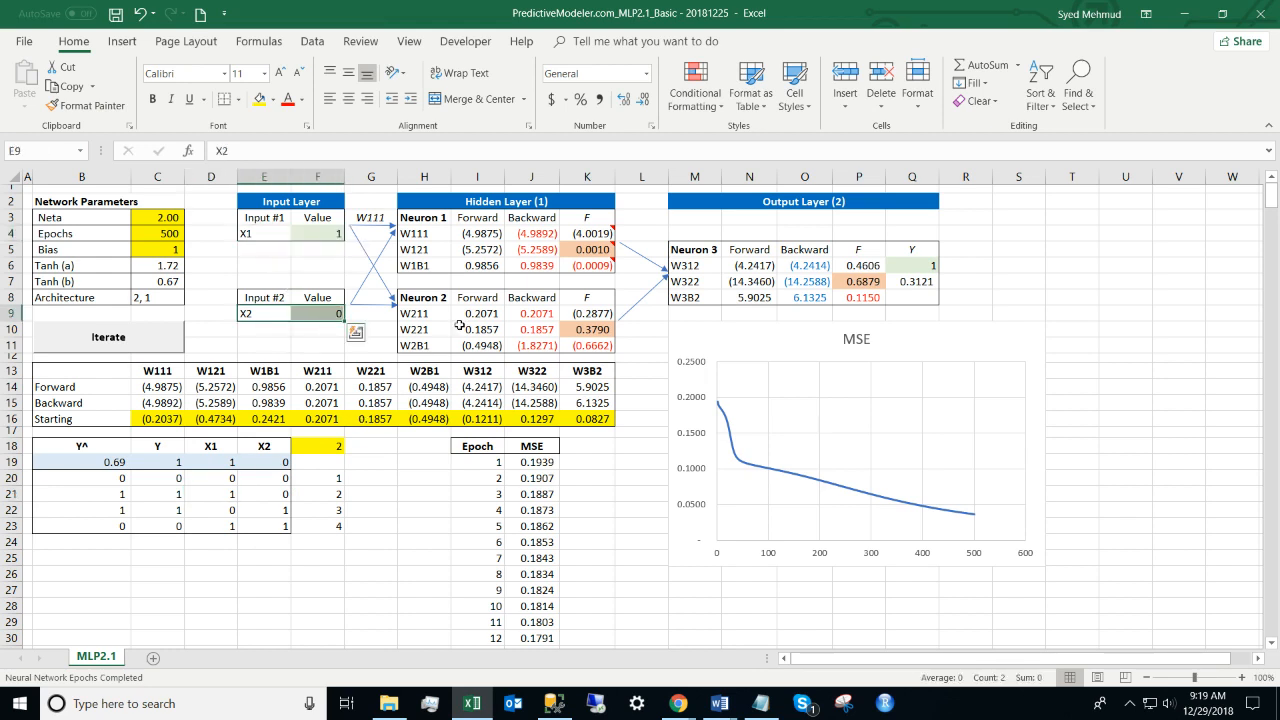
click(331, 447)
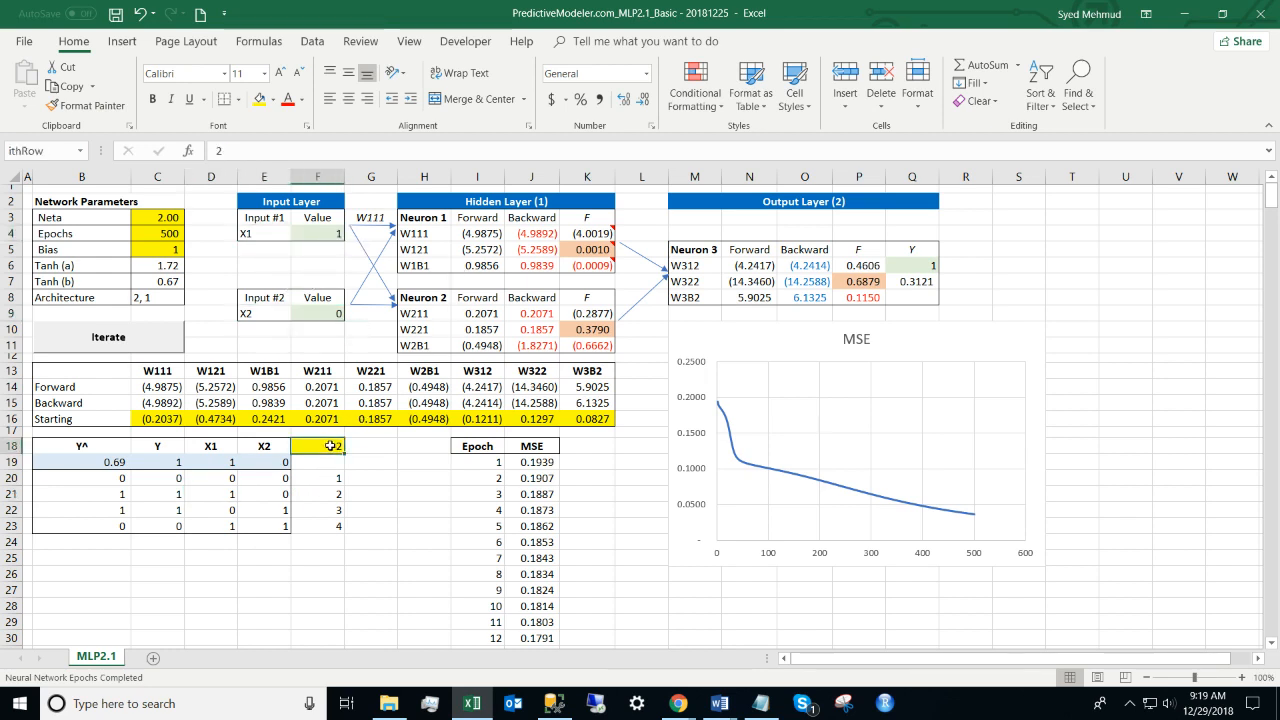
drag(408, 231, 975, 338)
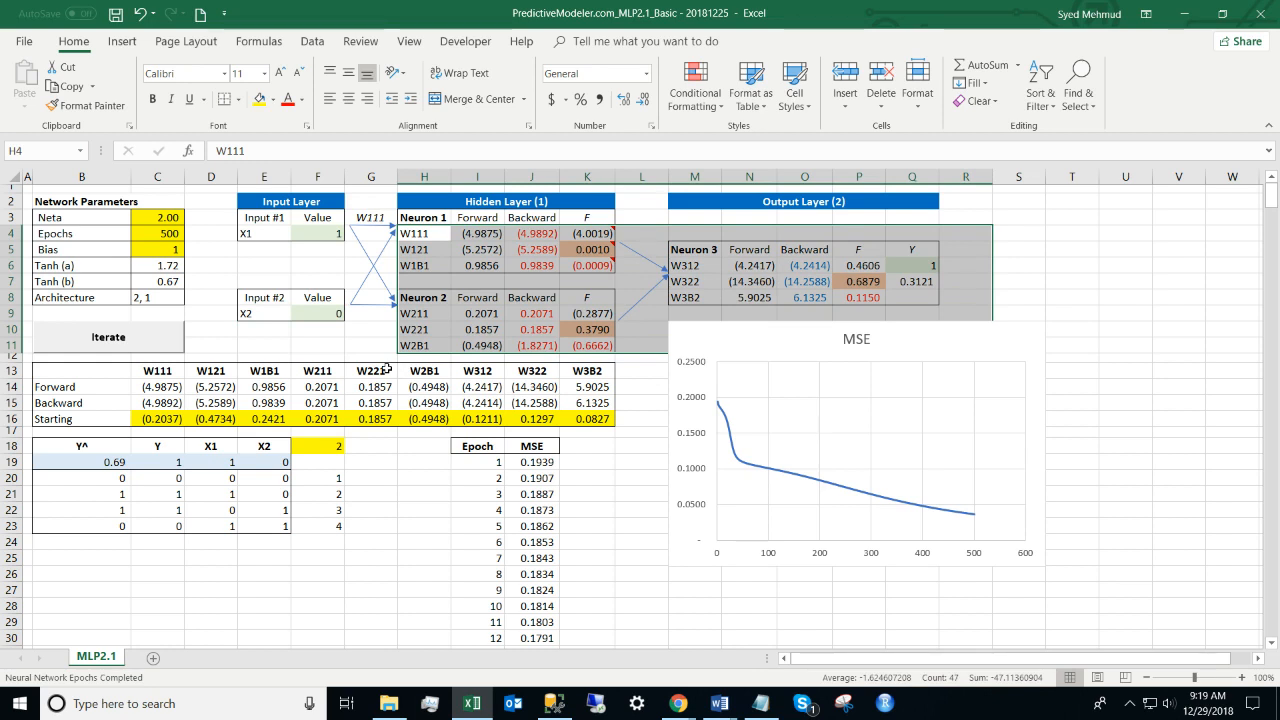
click(257, 354)
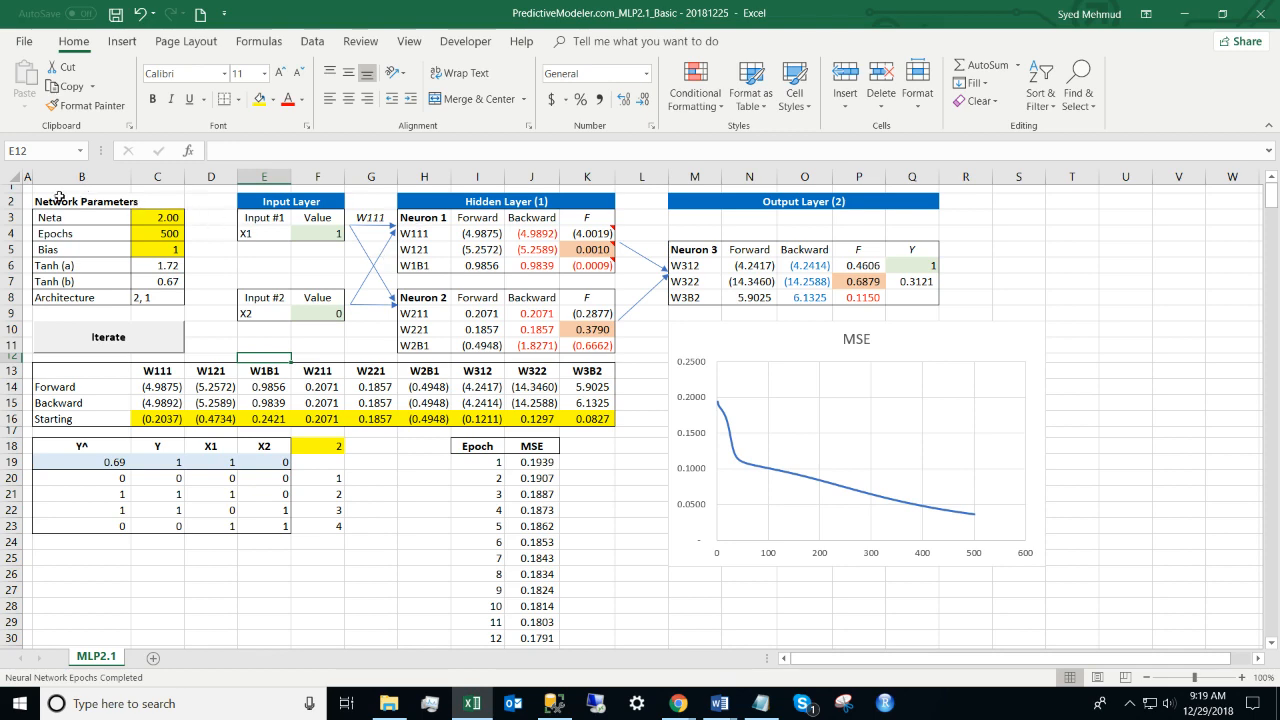
drag(60, 198, 1040, 626)
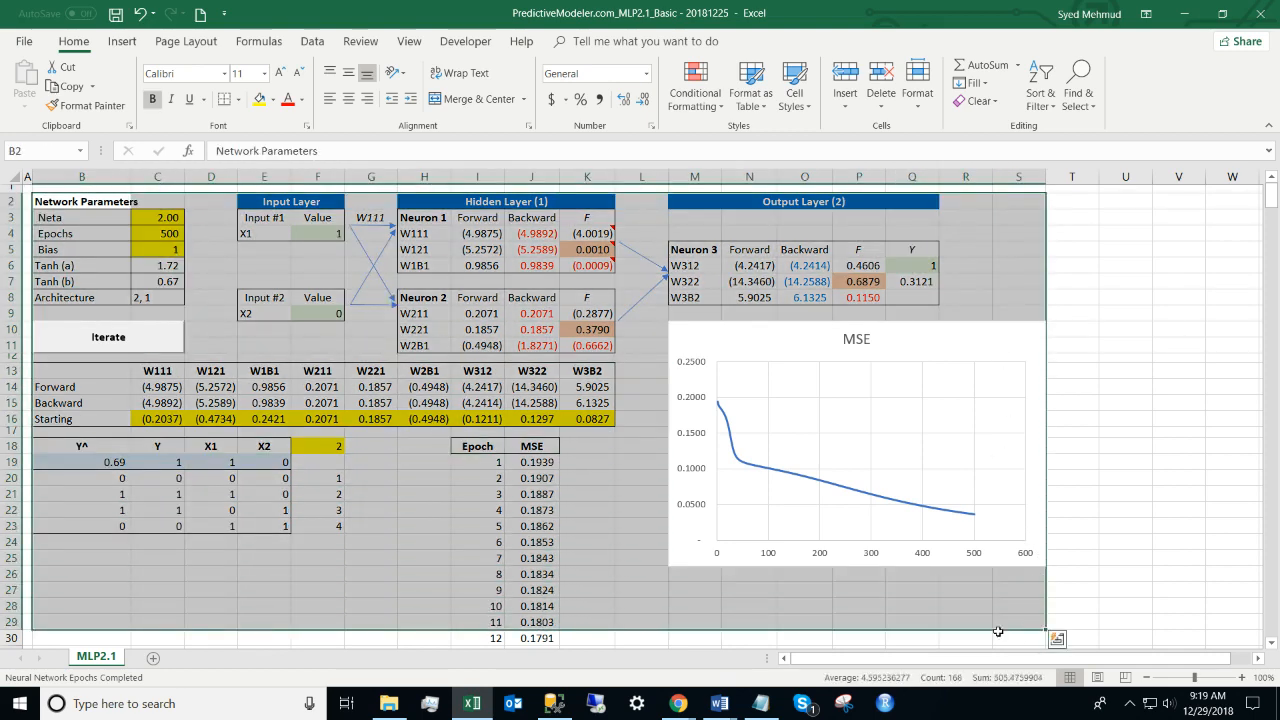
click(415, 494)
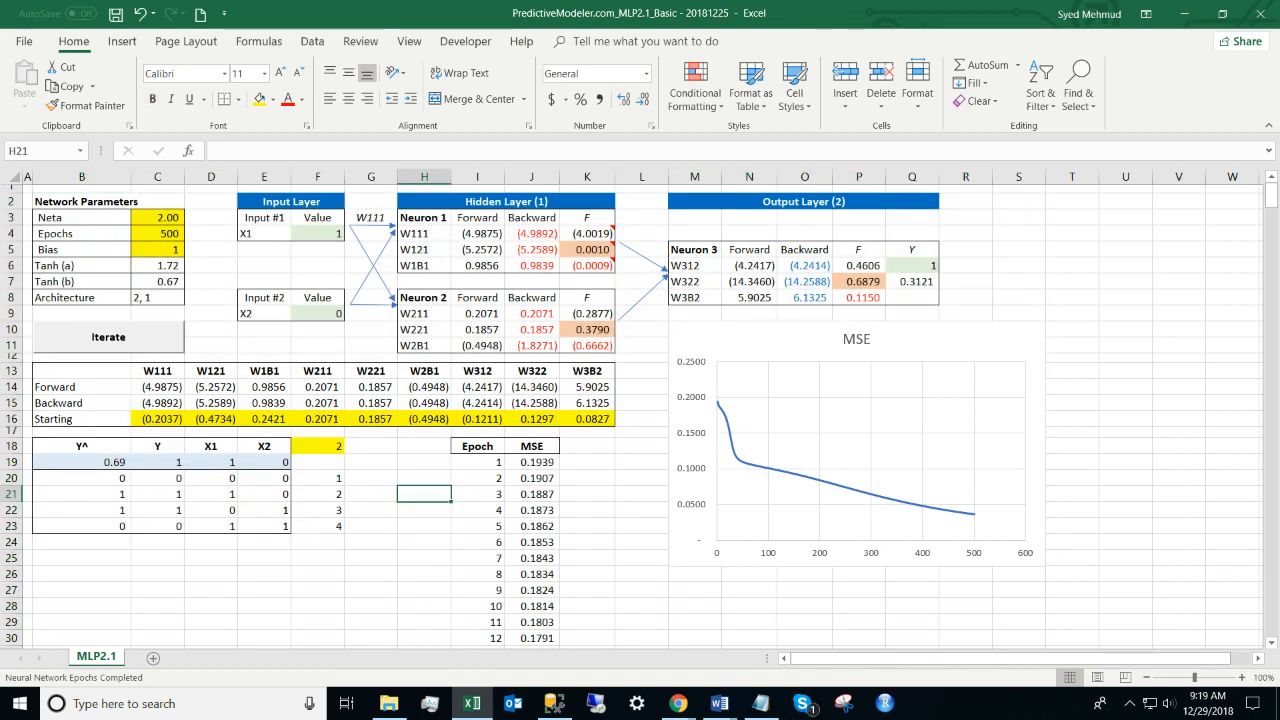